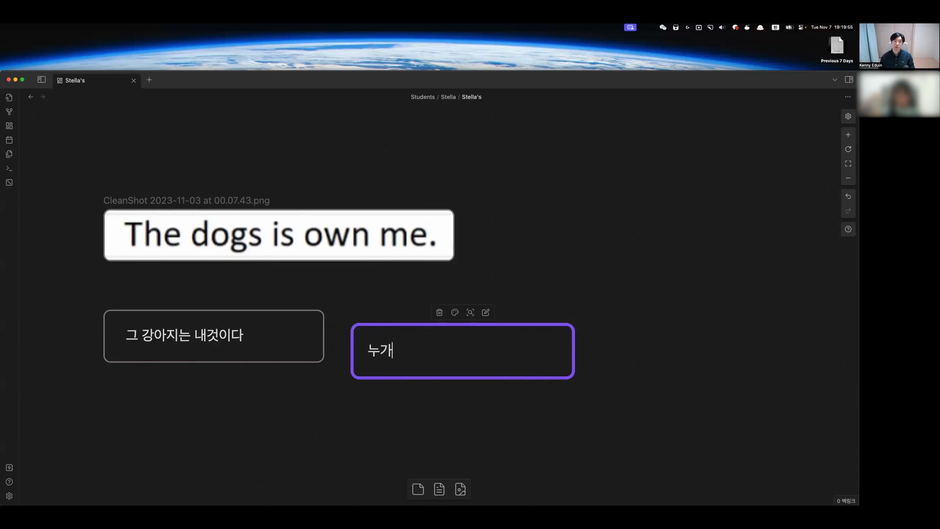
# - Place the "누가?" card beside the "그 강아지는 내것이다" card and add a "뭐해?" card aligned beneath it
pyautogui.click(650, 426)
pyautogui.moveTo(513, 353); pyautogui.dragTo(535, 333)
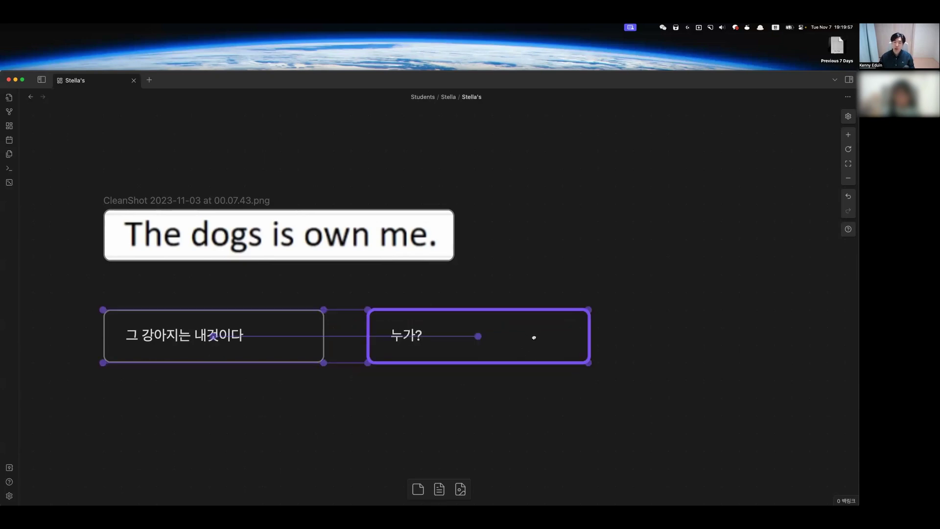
pyautogui.doubleClick(506, 429)
pyautogui.write('뭐해?')
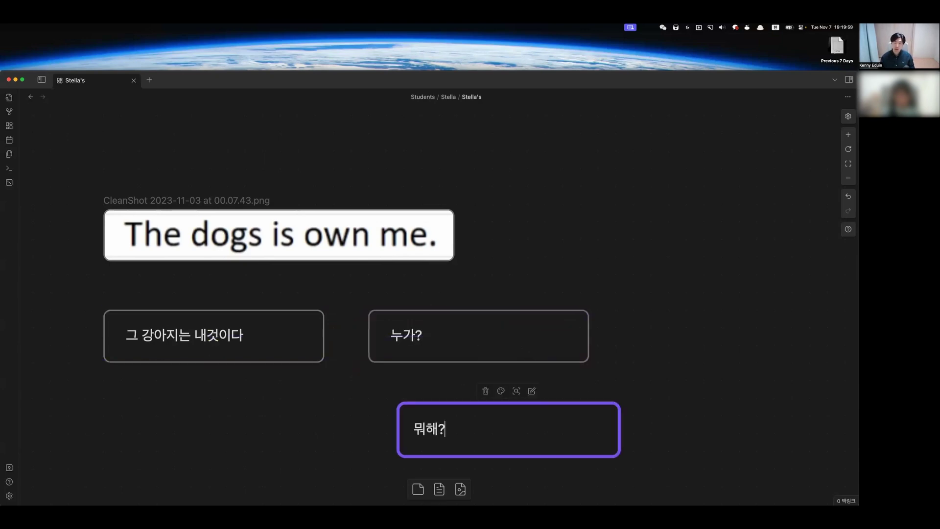
pyautogui.click(721, 424)
pyautogui.moveTo(552, 430); pyautogui.dragTo(520, 409)
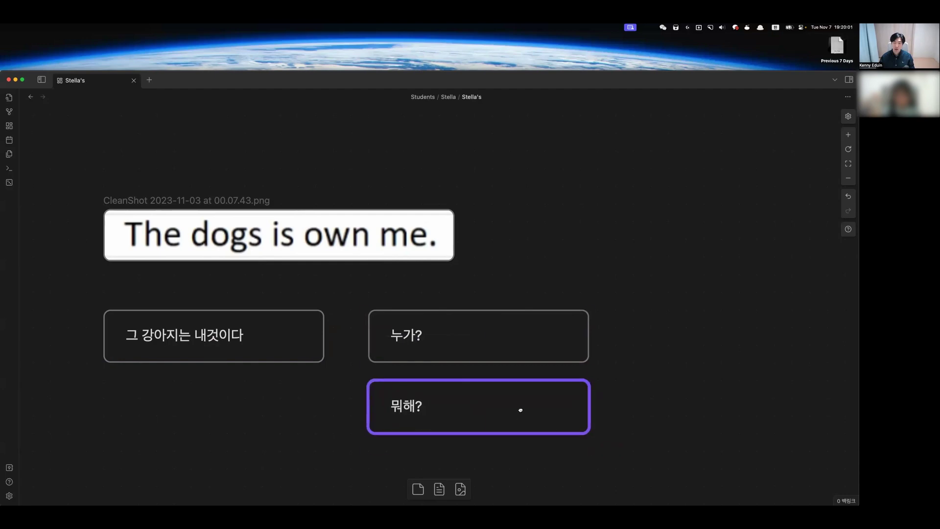
# - Add a "뭐를?" card and line it up beneath the "뭐해?" card in the same column
pyautogui.doubleClick(690, 428)
pyautogui.write('ㅁ뭐를')
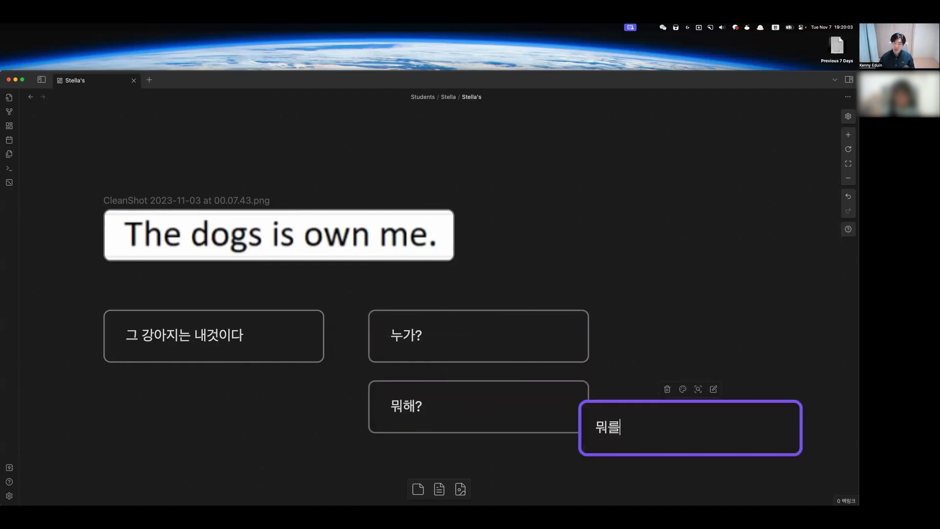
pyautogui.write('?')
pyautogui.press('Escape')
pyautogui.scroll(-3, 640, 400)
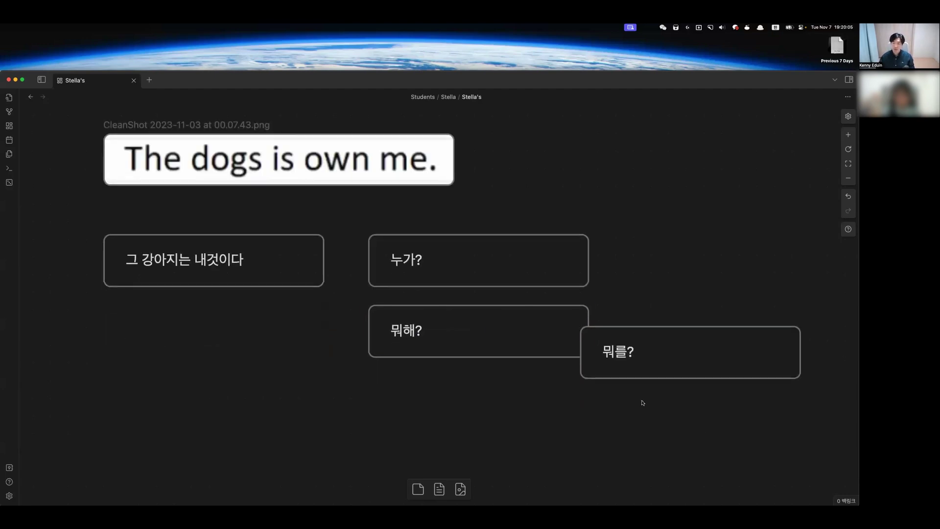
pyautogui.moveTo(530, 340); pyautogui.dragTo(514, 332)
pyautogui.moveTo(621, 356); pyautogui.dragTo(483, 412)
pyautogui.click(743, 410)
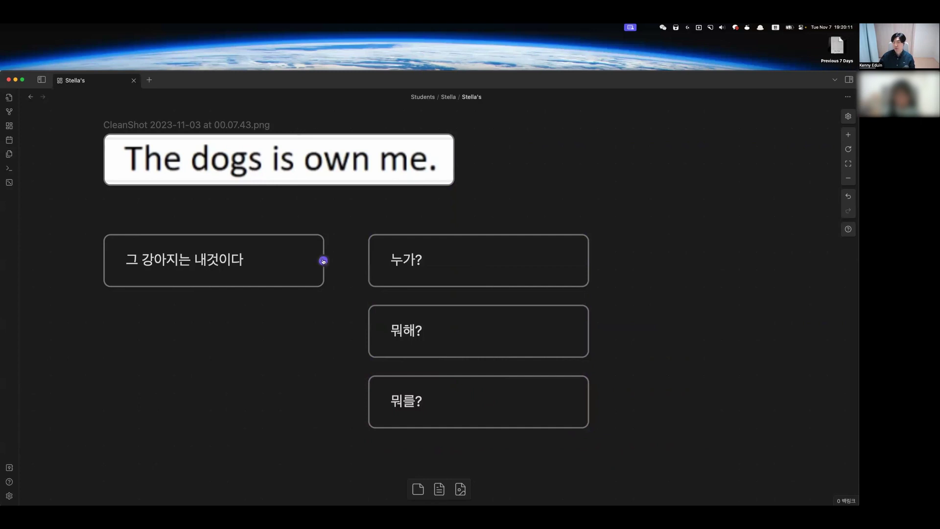
# - Connect the "그 강아지는 내것이다" card with arrows to the three question cards, then shift those cards farther away from it
pyautogui.moveTo(322, 259); pyautogui.dragTo(374, 330)
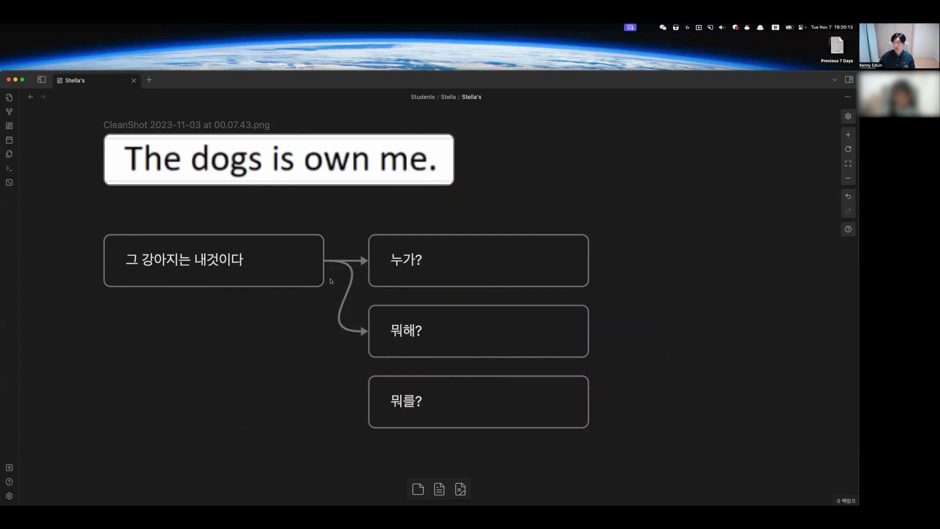
pyautogui.moveTo(323, 262); pyautogui.dragTo(366, 402)
pyautogui.moveTo(362, 479); pyautogui.dragTo(559, 267)
pyautogui.click(279, 388)
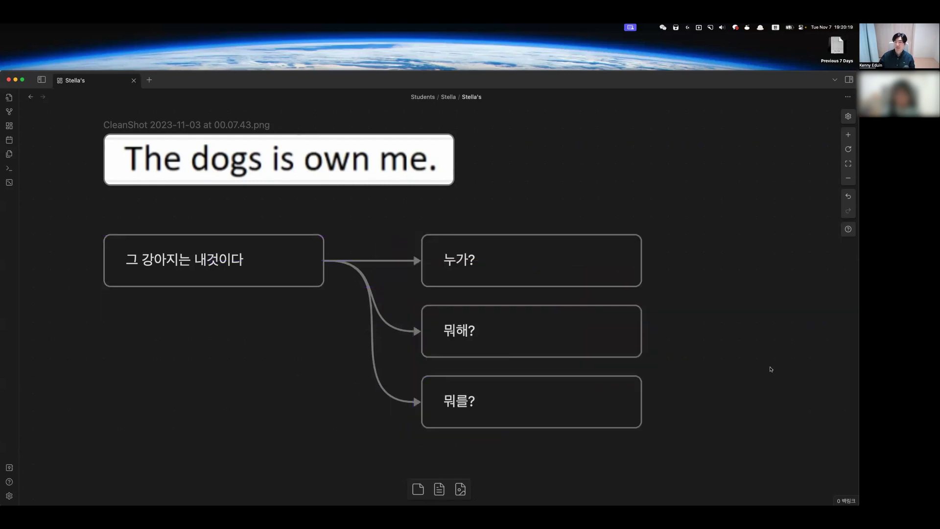
# - Add the answer "I" after the question in the "누가?" card
pyautogui.doubleClick(594, 262)
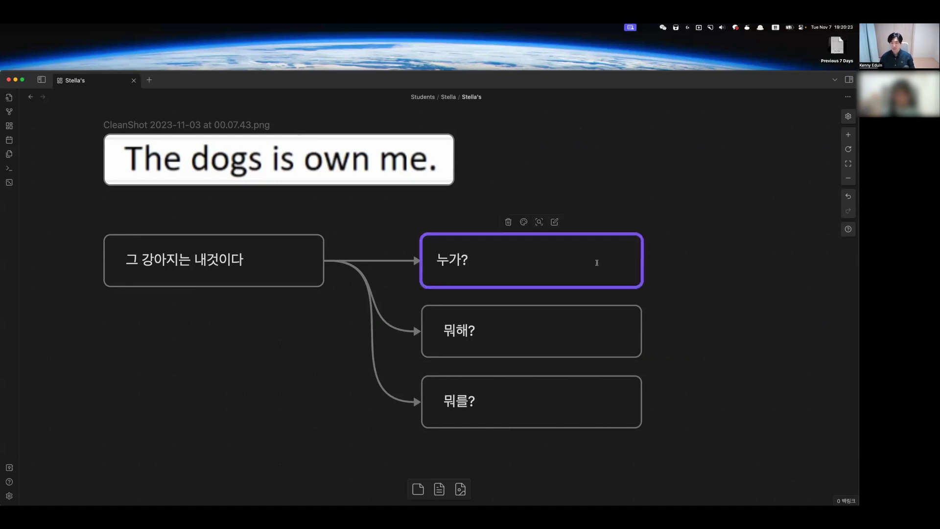
pyautogui.write('내가')
pyautogui.press('BackSpace')
pyautogui.press('BackSpace')
pyautogui.press('capslock')
pyautogui.write('I')
# - Add the answer "own" to the "뭐해?" card and "the dog" to the "뭐를?" card
pyautogui.doubleClick(569, 322)
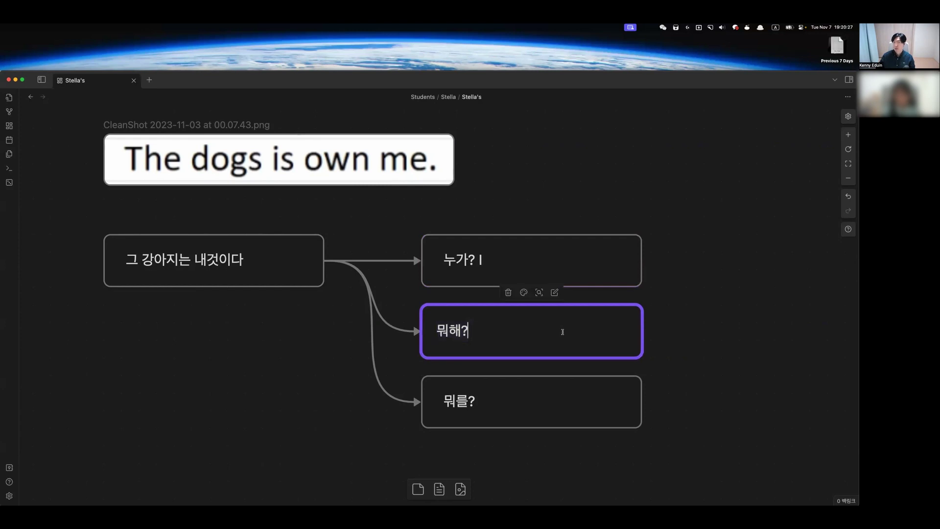
pyautogui.write('a')
pyautogui.press('BackSpace')
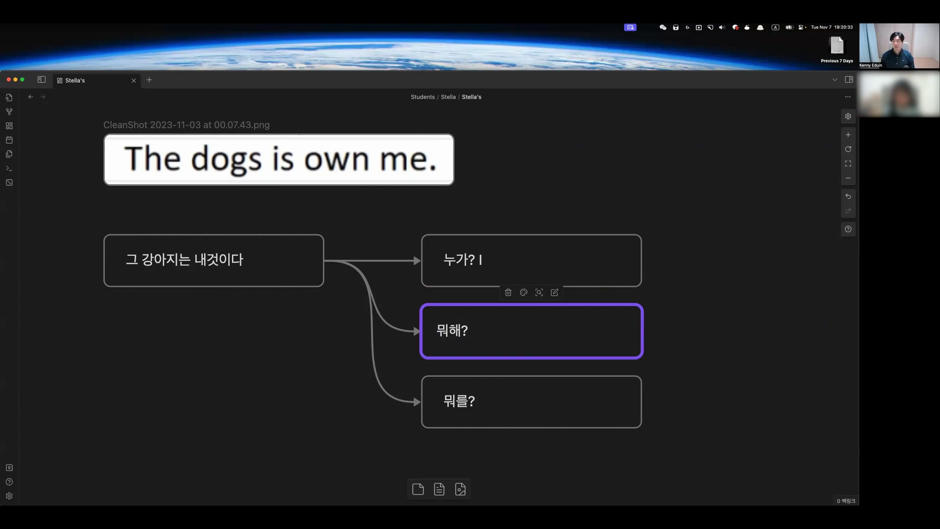
pyautogui.write('own')
pyautogui.doubleClick(542, 399)
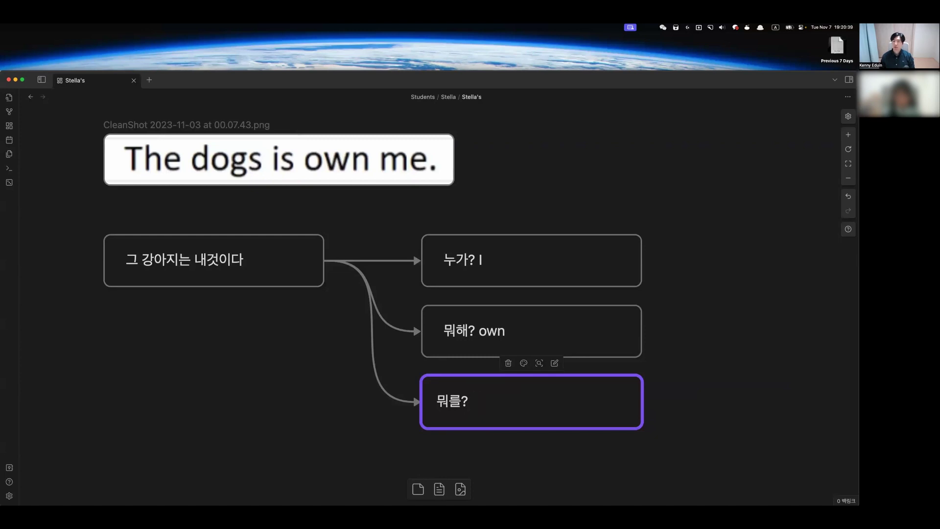
pyautogui.write('the dog')
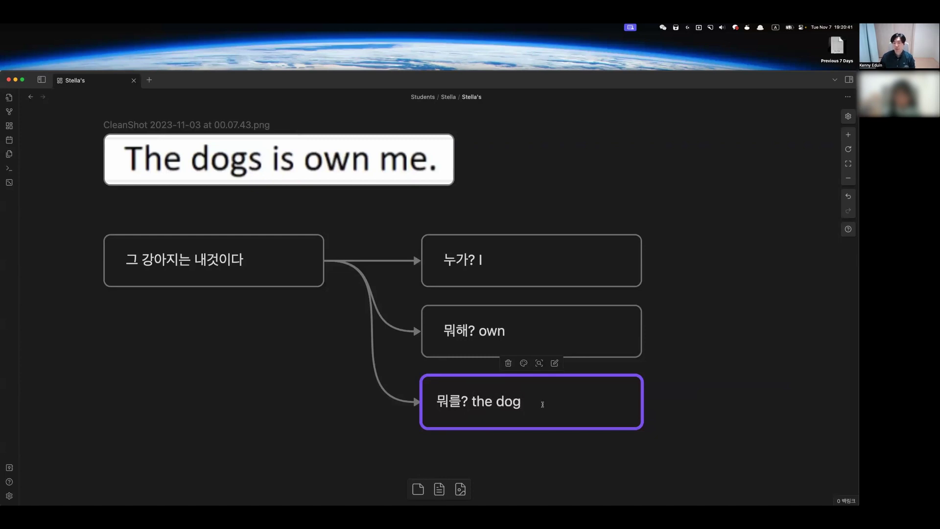
pyautogui.click(722, 348)
# - Delete the "그 강아지는 내것이다" card from the canvas
pyautogui.click(344, 171)
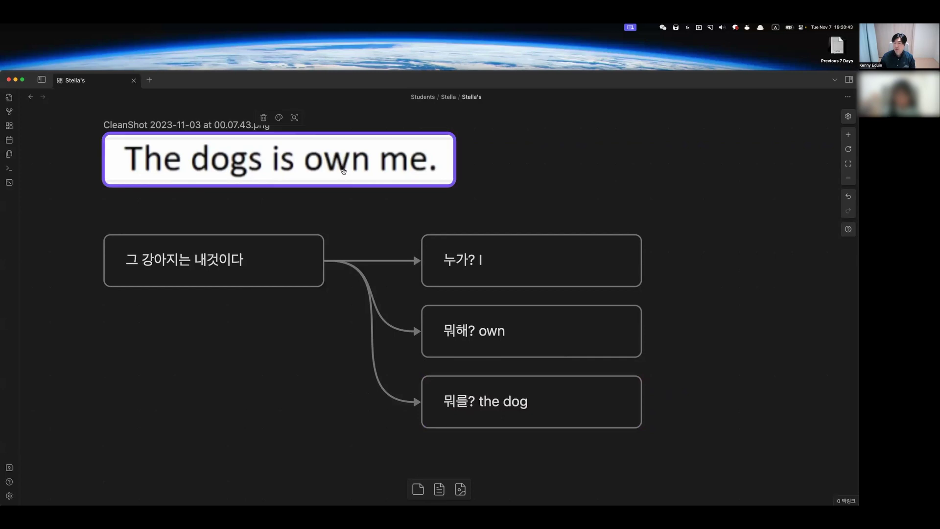
pyautogui.moveTo(337, 179)
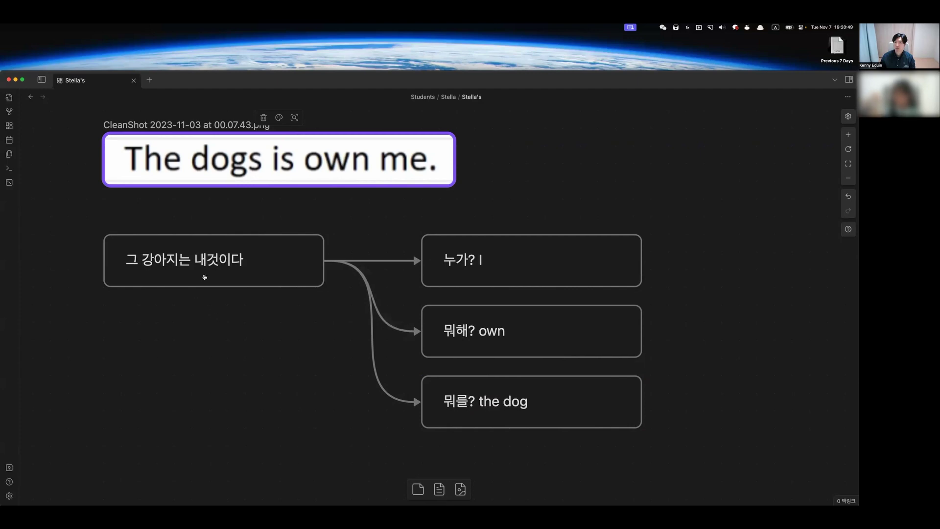
pyautogui.click(250, 272)
pyautogui.press('BackSpace')
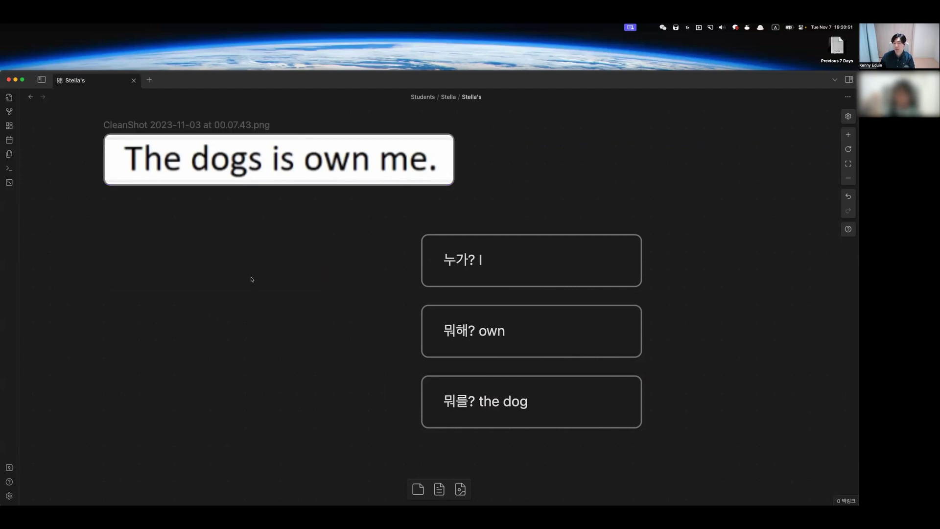
pyautogui.scroll(-1, 282, 402)
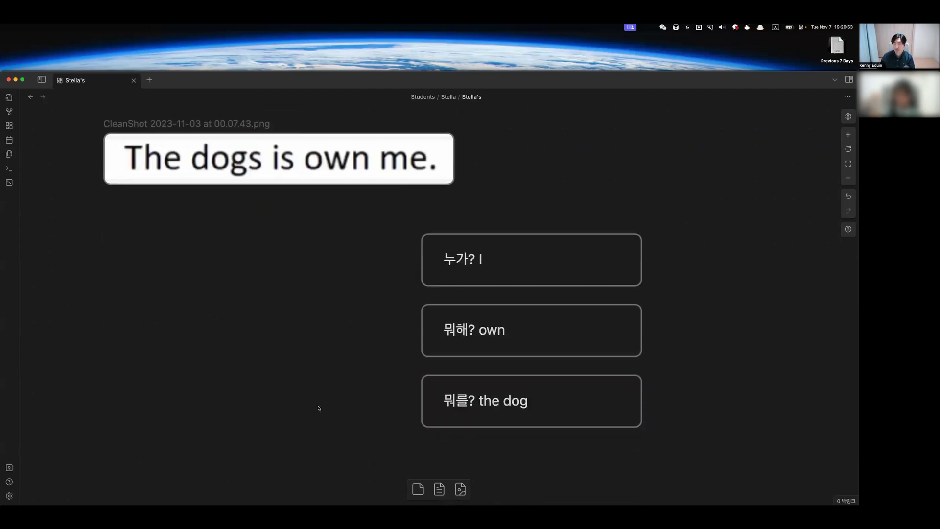
# - Move the three question cards together toward the cleared space and place the "The dogs is own me." image to their right
pyautogui.moveTo(357, 249); pyautogui.dragTo(636, 450)
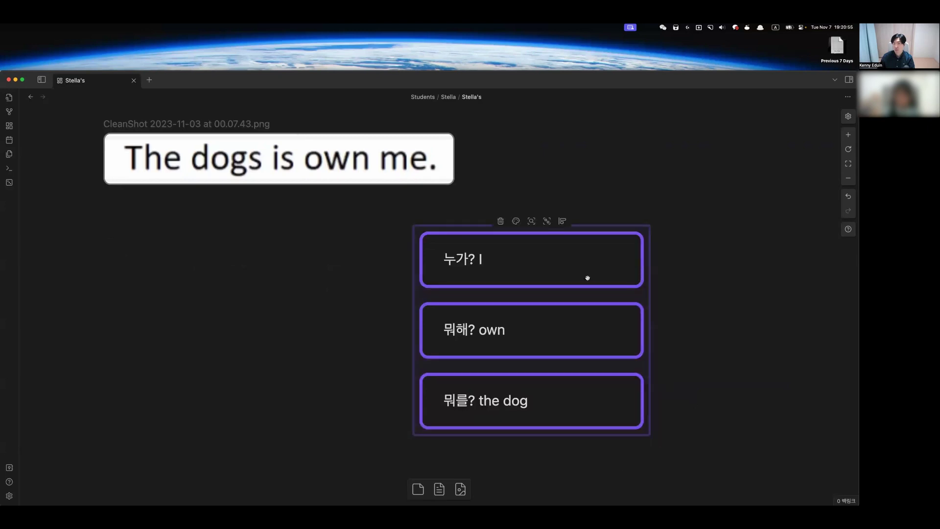
pyautogui.moveTo(587, 278); pyautogui.dragTo(400, 295)
pyautogui.moveTo(348, 170); pyautogui.dragTo(828, 359)
pyautogui.click(460, 366)
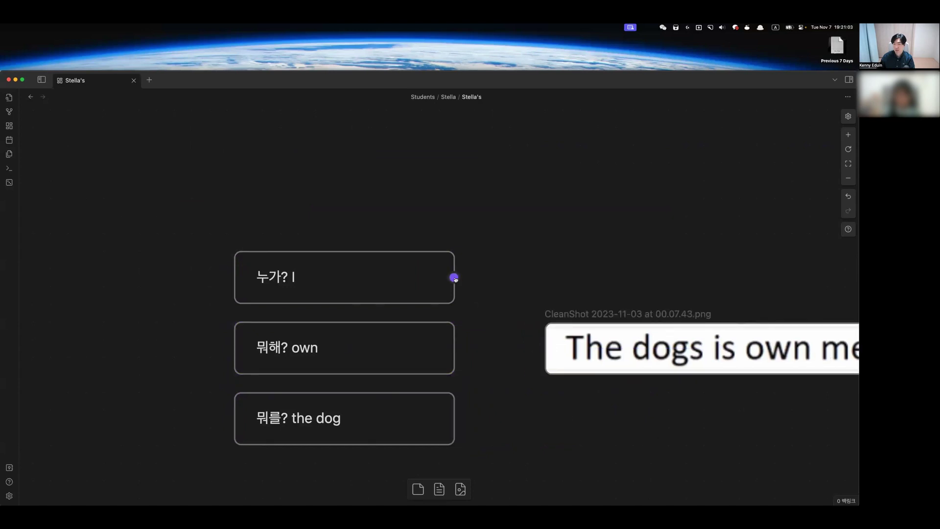
pyautogui.click(455, 279)
pyautogui.click(509, 328)
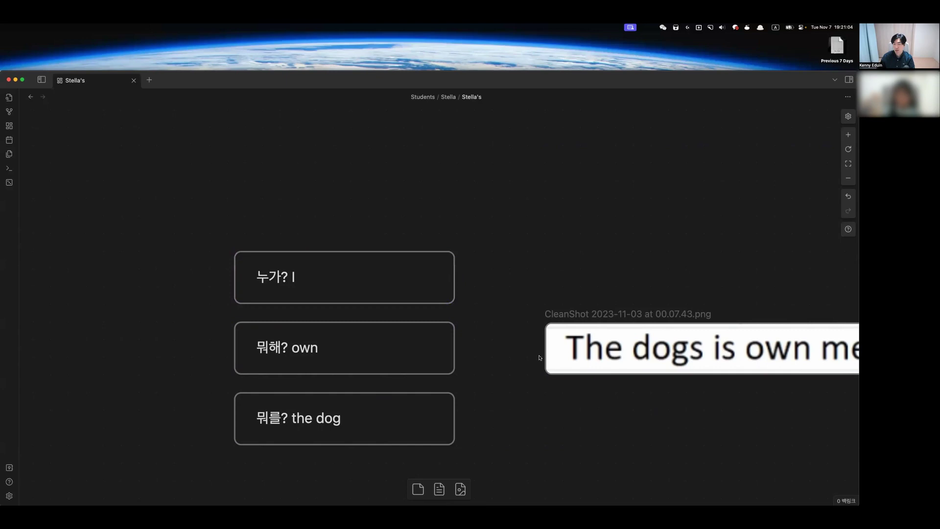
# - Add a new card above the image containing the sentence "내가 그 강아지를 소유한다"
pyautogui.doubleClick(557, 254)
pyautogui.hotkey('ctrl', 'space')
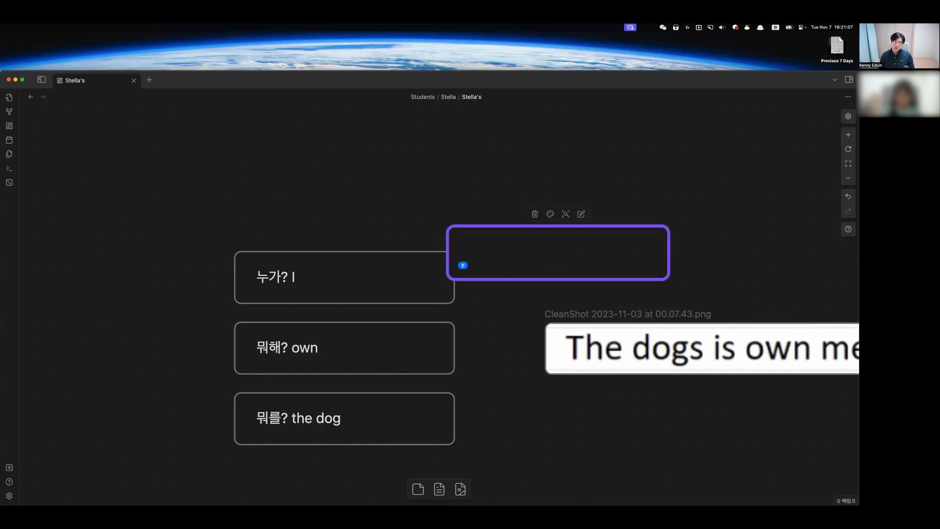
pyautogui.write('내가 그 강아지')
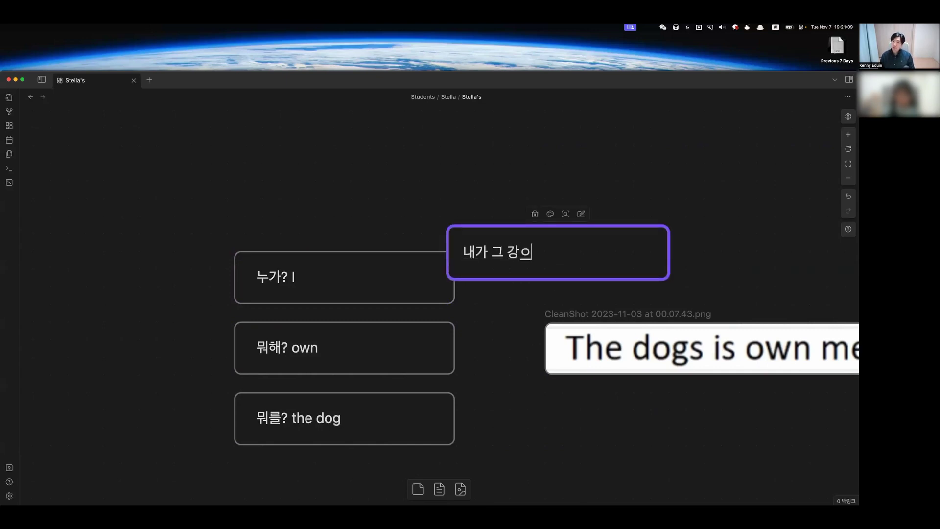
pyautogui.write('를 소유한다')
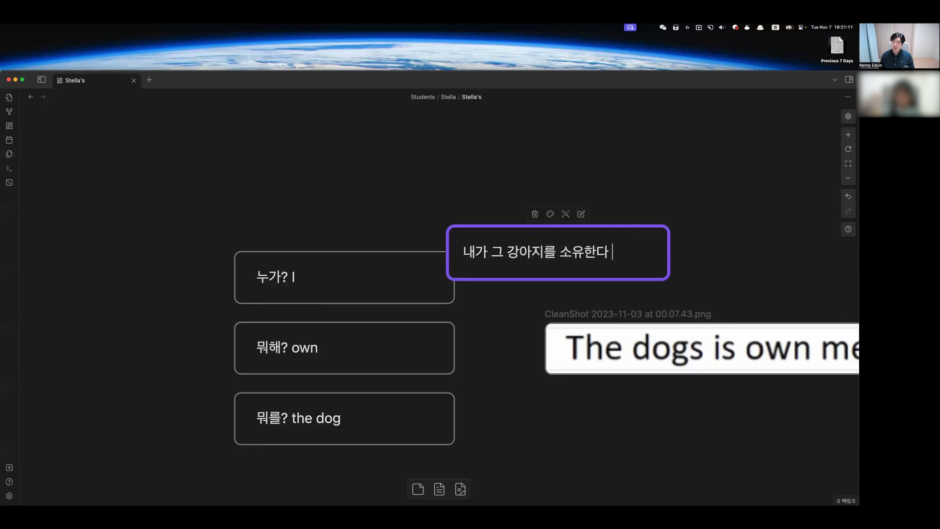
pyautogui.press('Escape')
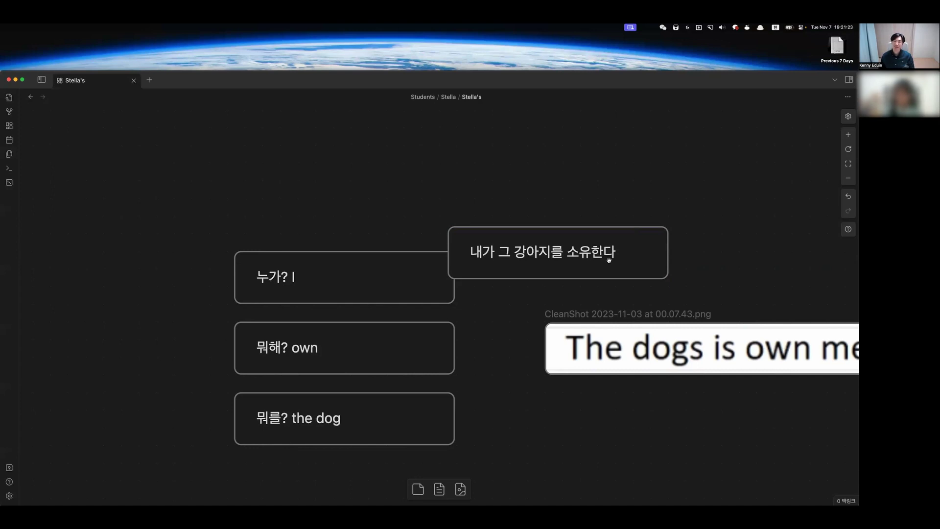
# - Move the image farther right and place the "내가 그 강아지를 소유한다" card between it and the "뭐해?" card, level with both
pyautogui.hscroll(5, 517, 383)
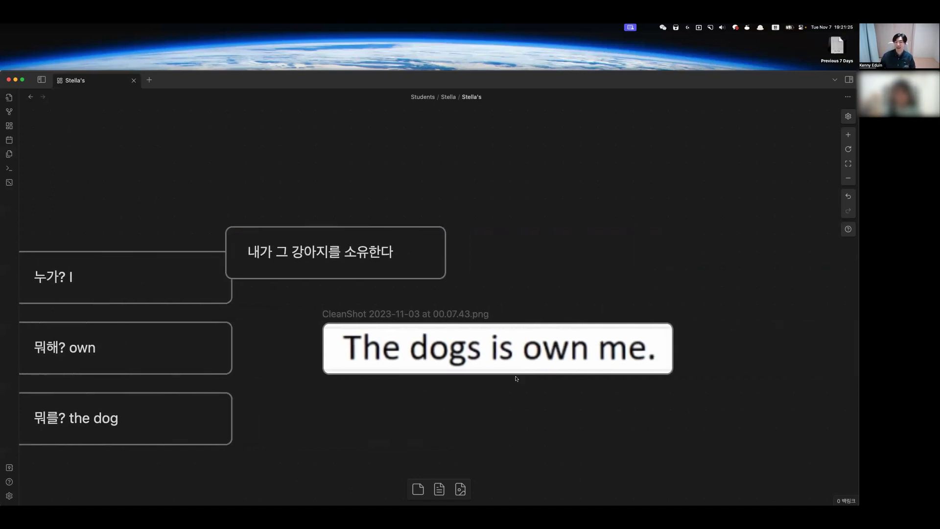
pyautogui.click(510, 355)
pyautogui.moveTo(541, 354); pyautogui.dragTo(771, 356)
pyautogui.moveTo(363, 251); pyautogui.dragTo(423, 345)
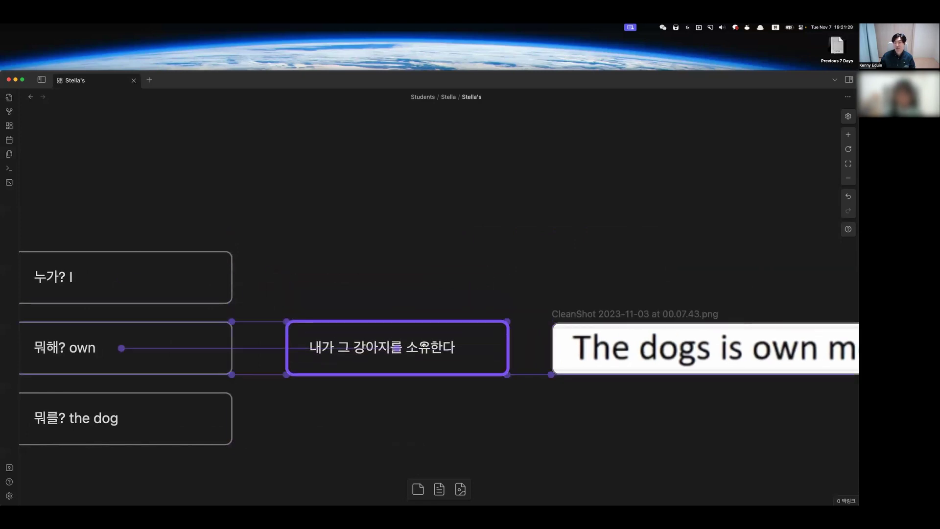
# - Group the three question cards and name the group "능동태 : 누가? 뭐해? 뭐를?"
pyautogui.hscroll(-5, 402, 415)
pyautogui.moveTo(201, 157); pyautogui.dragTo(338, 421)
pyautogui.click(363, 241)
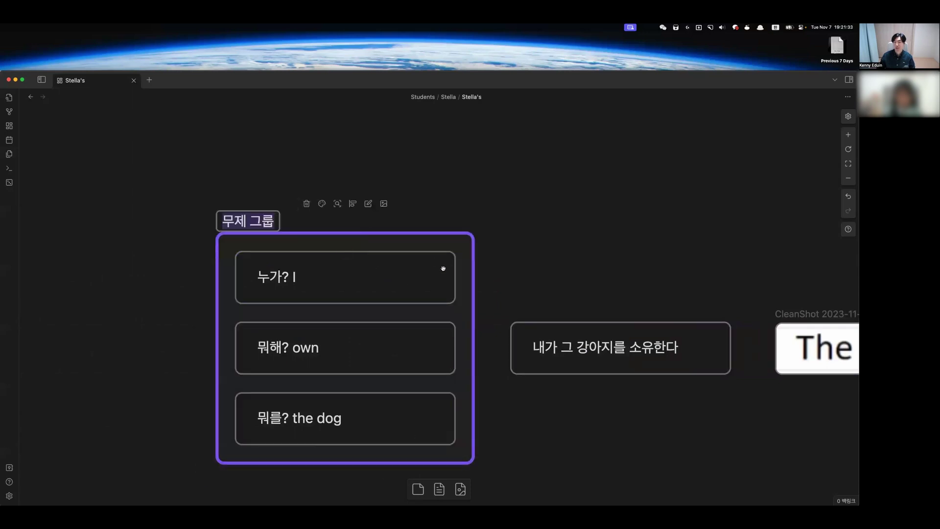
pyautogui.write('ㄴ')
pyautogui.write('능동태')
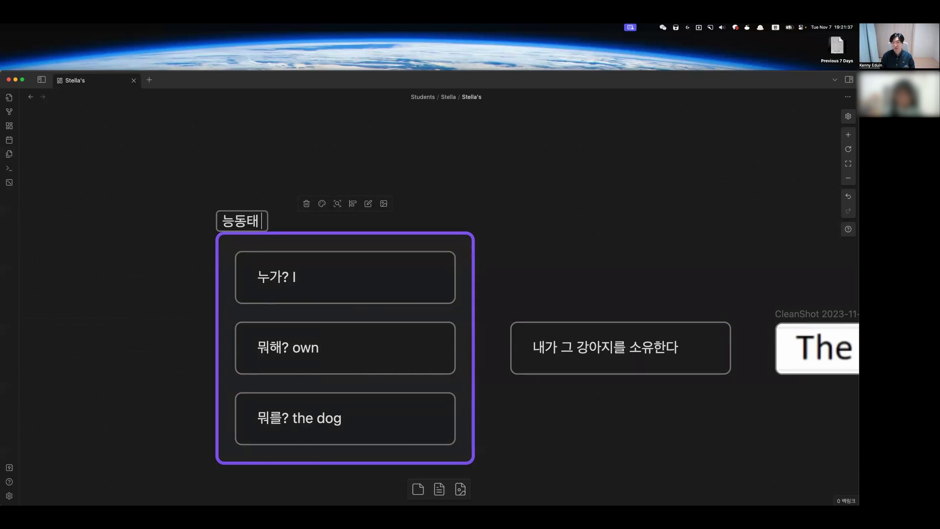
pyautogui.write(' : 눅가?')
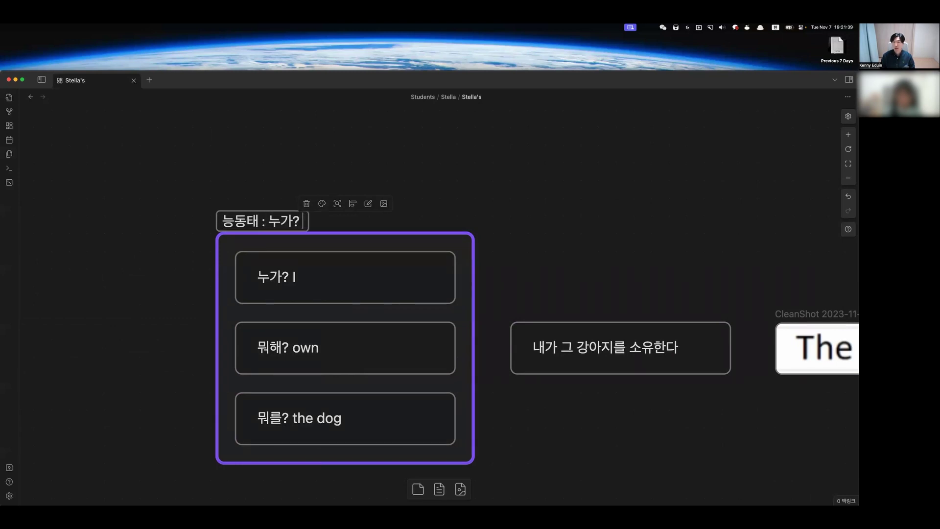
pyautogui.write(' 뭐해? ㅁ뭐를?')
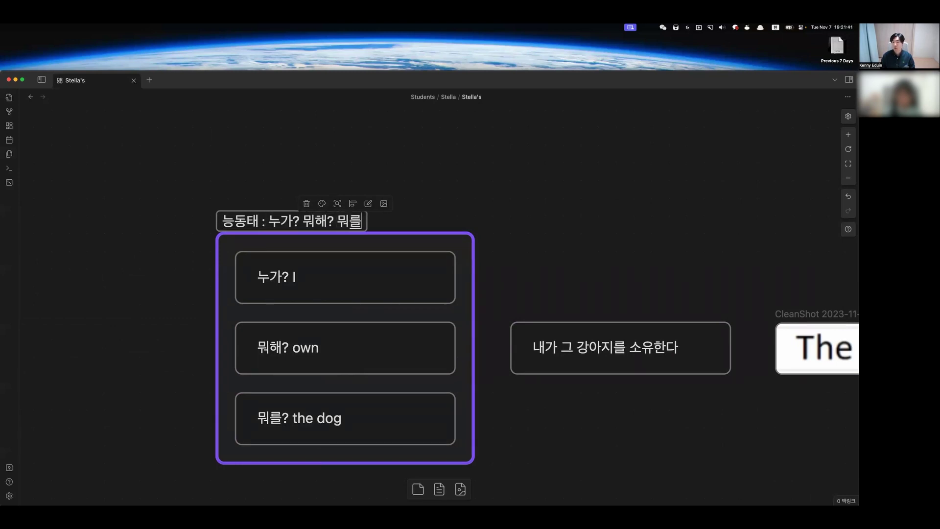
pyautogui.click(510, 259)
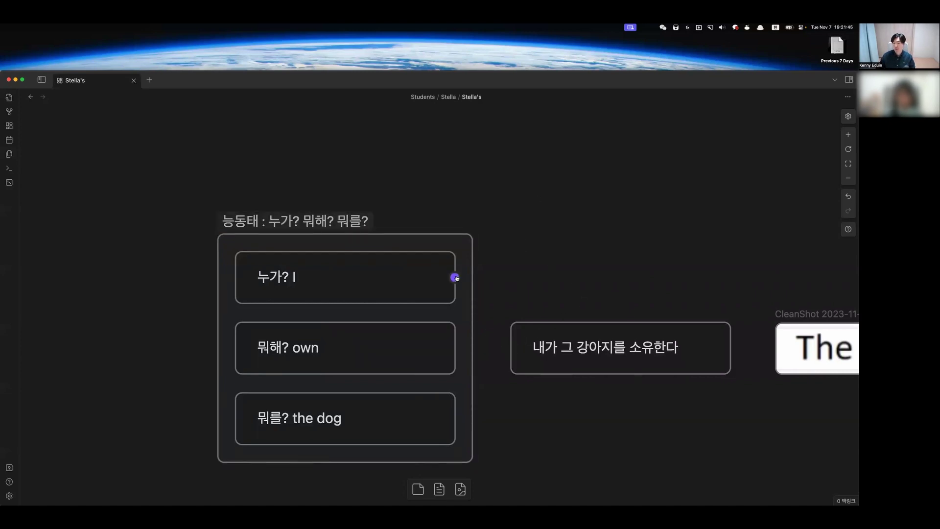
# - Connect each of the three question cards with an arrow to the "내가 그 강아지를 소유한다" card
pyautogui.moveTo(455, 277); pyautogui.dragTo(506, 348)
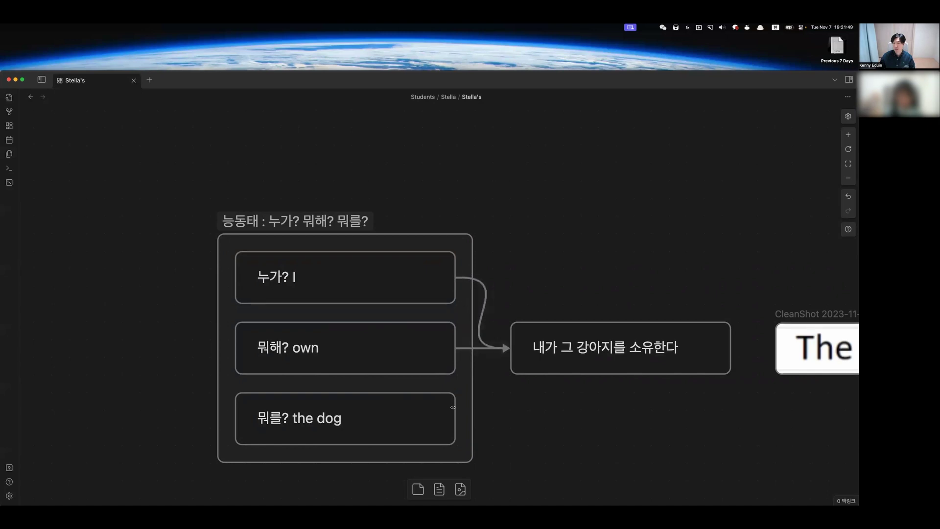
pyautogui.moveTo(451, 417); pyautogui.dragTo(508, 348)
# - Shift the sentence card and the image slightly away from the group, then move the image much farther right to free up space
pyautogui.hscroll(5, 519, 435)
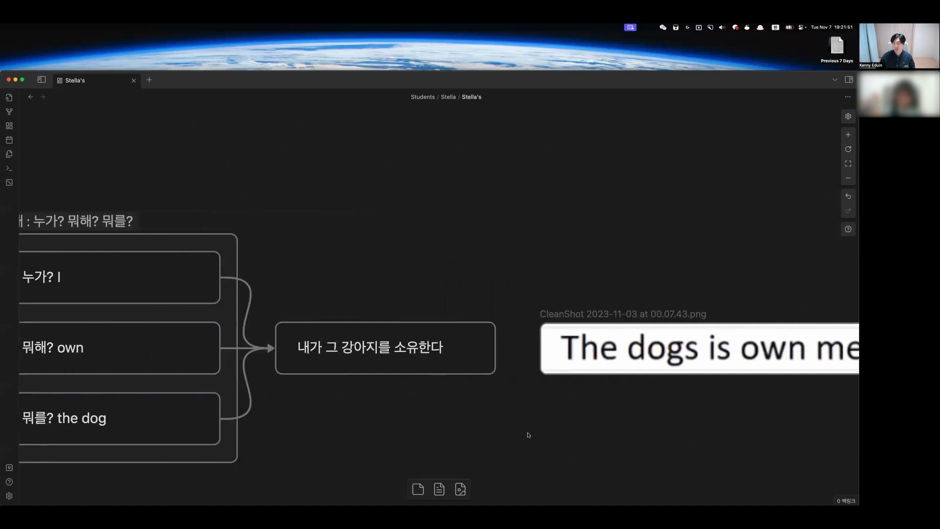
pyautogui.moveTo(369, 296); pyautogui.dragTo(633, 404)
pyautogui.moveTo(442, 363); pyautogui.dragTo(455, 360)
pyautogui.click(448, 413)
pyautogui.hscroll(5, 448, 416)
pyautogui.moveTo(335, 275); pyautogui.dragTo(588, 431)
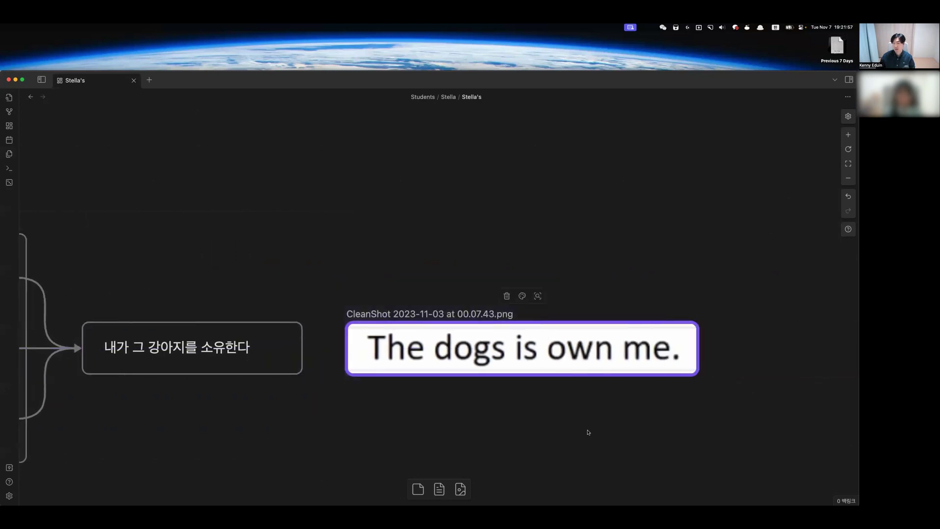
pyautogui.moveTo(485, 361); pyautogui.dragTo(776, 349)
pyautogui.hscroll(-8, 491, 348)
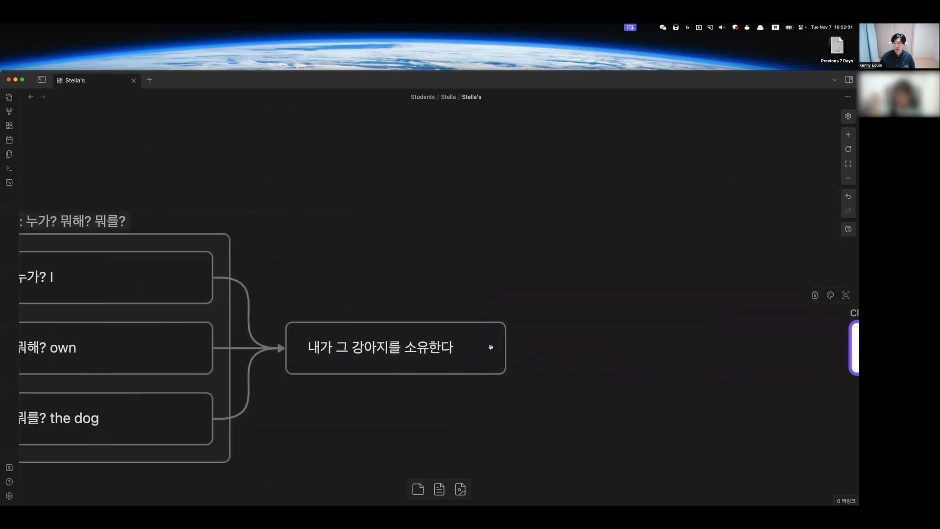
# - Add a card reading "그 강아지는 나에의해 소유된다" below the "내가 그 강아지를 소유한다" card and shift it slightly toward the group
pyautogui.click(514, 393)
pyautogui.hscroll(2, 518, 384)
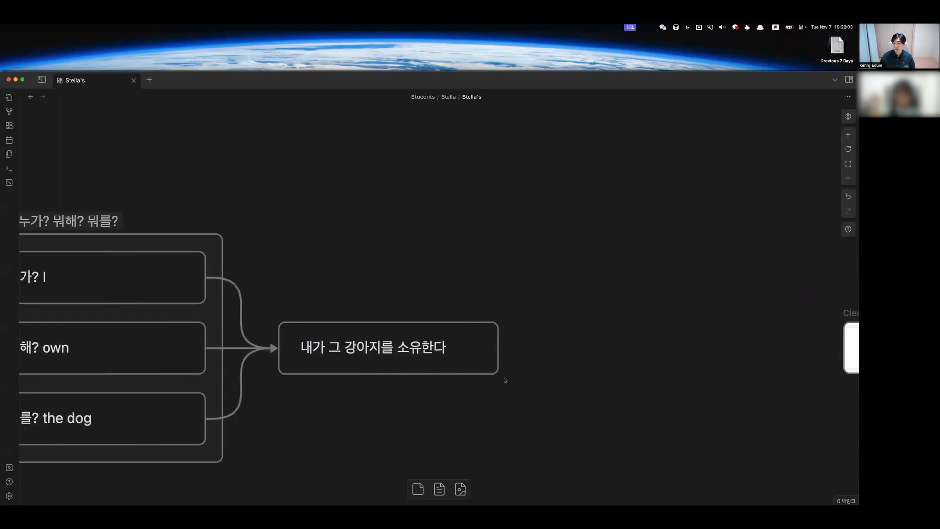
pyautogui.doubleClick(569, 420)
pyautogui.write('ㄴ')
pyautogui.press('BackSpace')
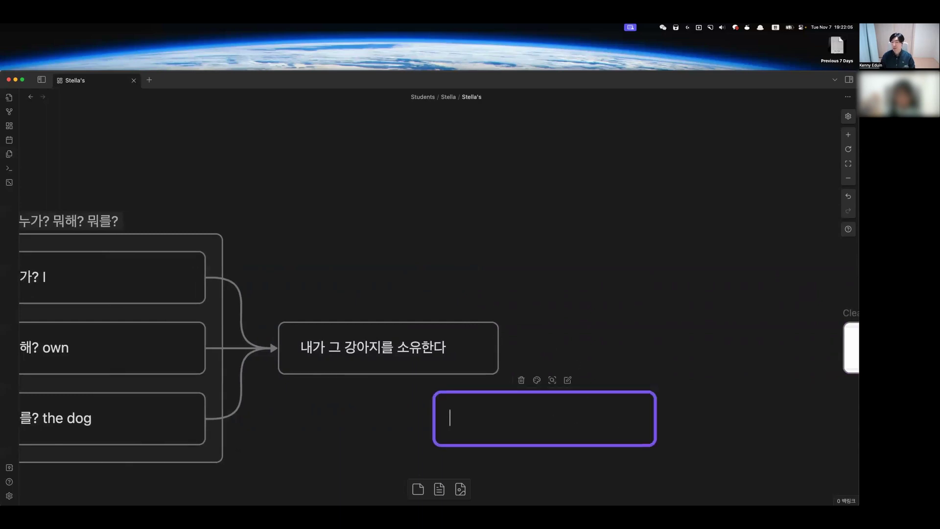
pyautogui.write('ㄱㅡ 강아지느ㄴ 나에의해 소유')
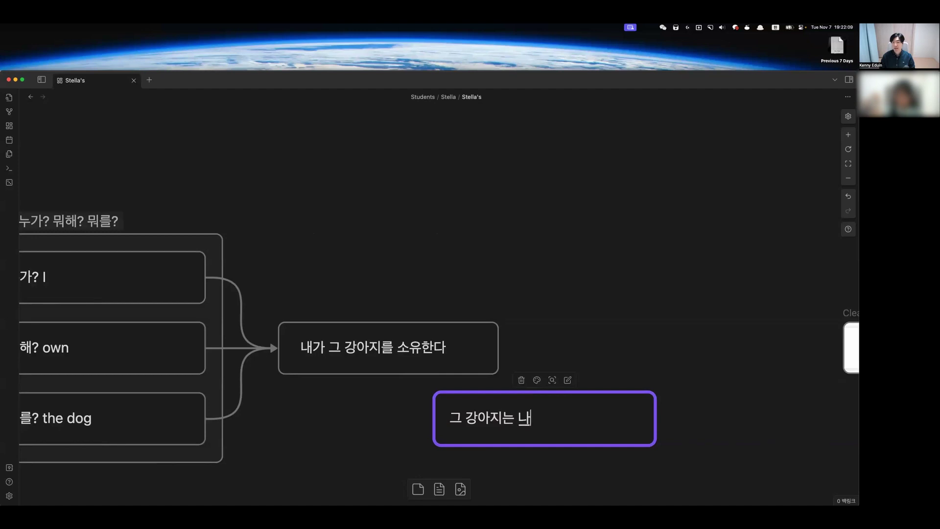
pyautogui.write('된다')
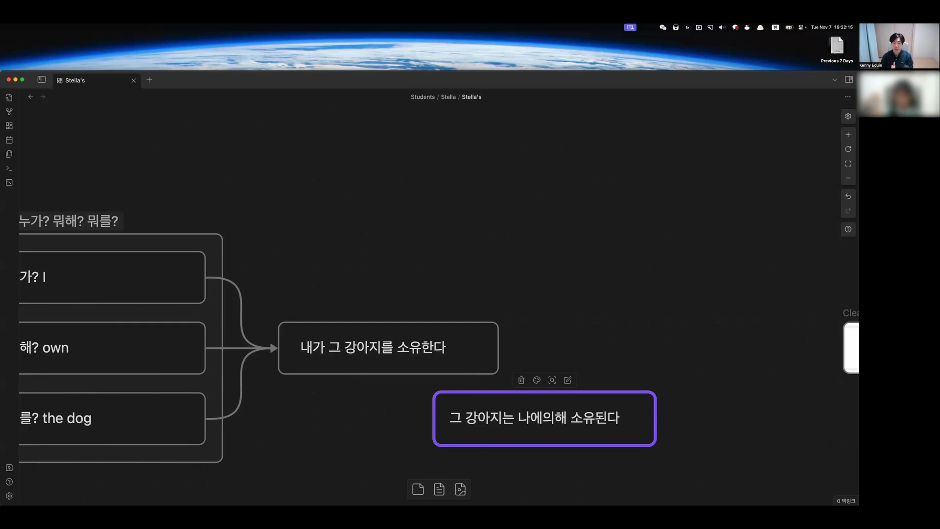
pyautogui.click(596, 302)
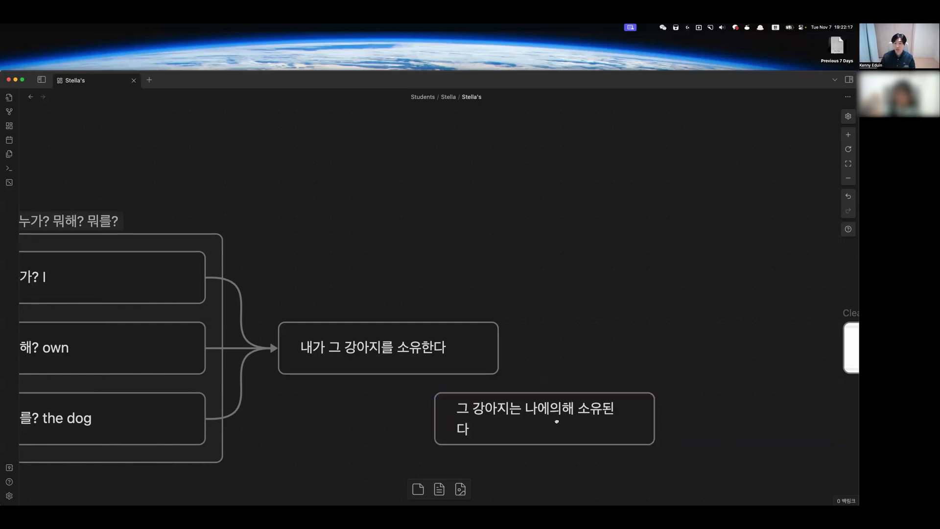
pyautogui.moveTo(557, 421); pyautogui.dragTo(501, 426)
# - Delete the three arrows connecting the question cards to the "내가 그 강아지를 소유한다" card
pyautogui.hscroll(-5, 501, 426)
pyautogui.scroll(-2, 501, 425)
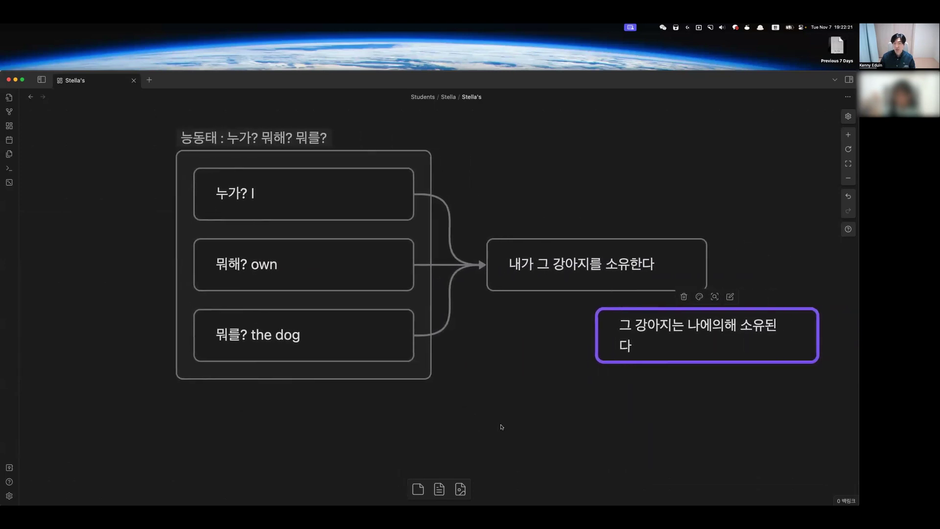
pyautogui.scroll(-1, 501, 426)
pyautogui.hscroll(3, 501, 426)
pyautogui.scroll(3, 501, 426)
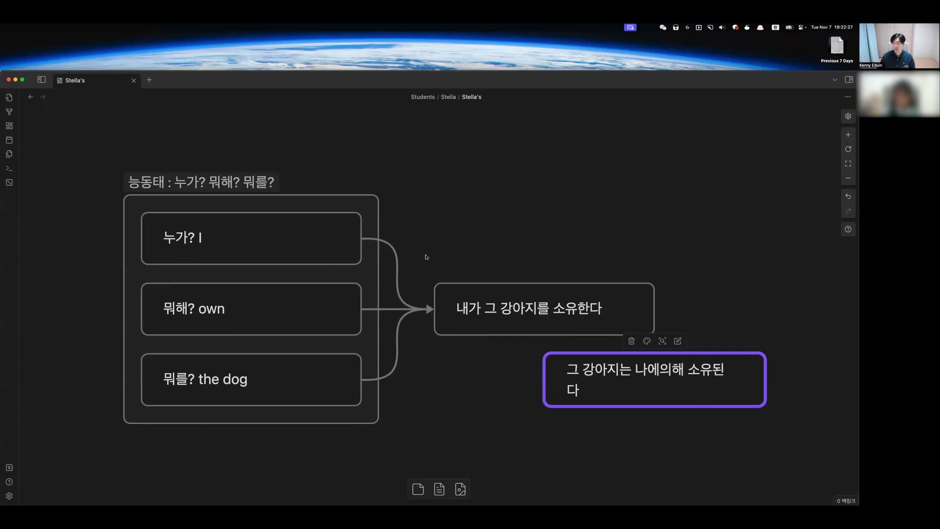
pyautogui.click(396, 277)
pyautogui.press('BackSpace')
pyautogui.click(389, 309)
pyautogui.press('BackSpace')
pyautogui.click(399, 336)
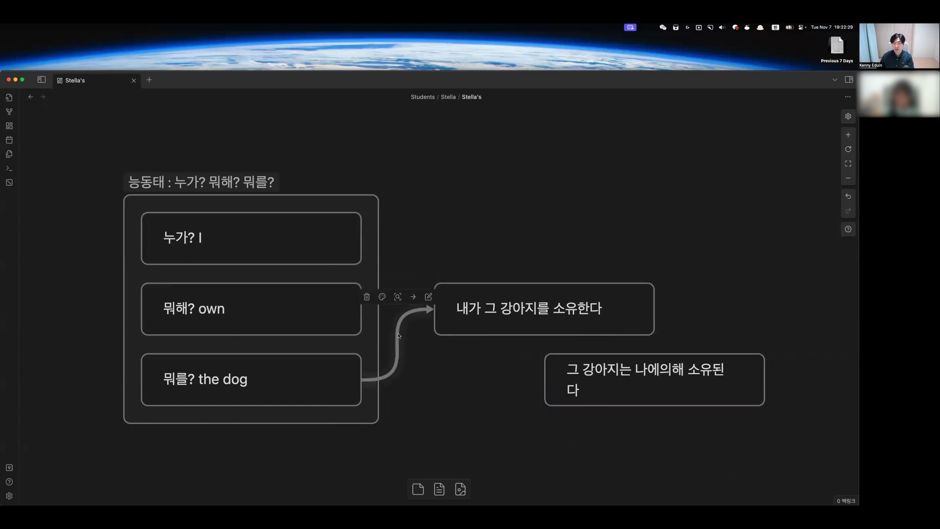
pyautogui.press('BackSpace')
# - Move the "내가 그 강아지를 소유한다" card above the question cards and delete the group frame around them
pyautogui.moveTo(489, 323); pyautogui.dragTo(506, 145)
pyautogui.scroll(3, 579, 269)
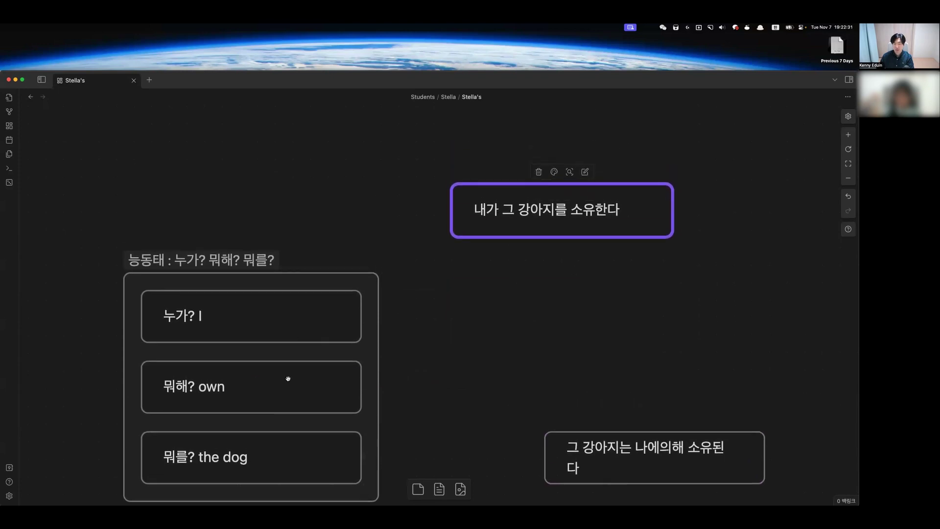
pyautogui.click(377, 386)
pyautogui.press('BackSpace')
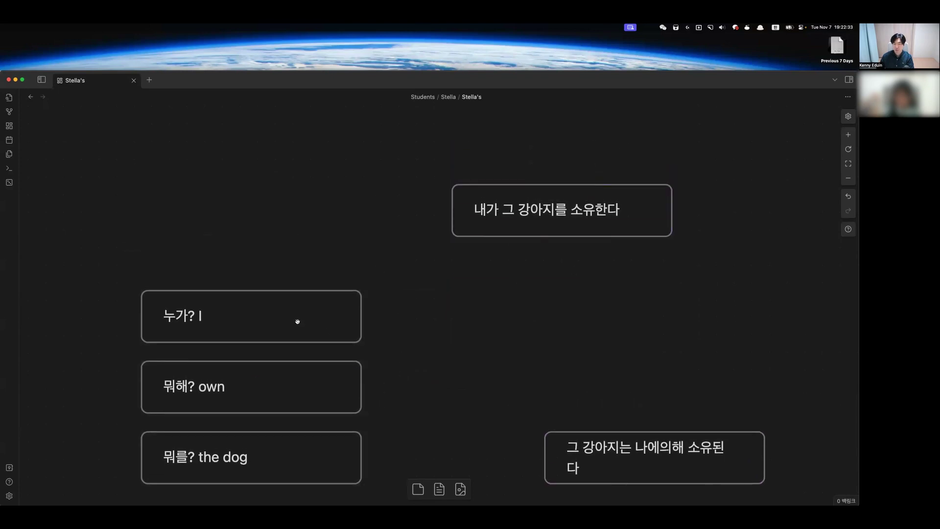
# - Arrange the "뭐해? own" and "뭐를? the dog" cards in a horizontal row to the right of the "누가? I" card
pyautogui.moveTo(303, 380); pyautogui.dragTo(597, 309)
pyautogui.moveTo(323, 451); pyautogui.dragTo(747, 310)
pyautogui.scroll(-3, 642, 386)
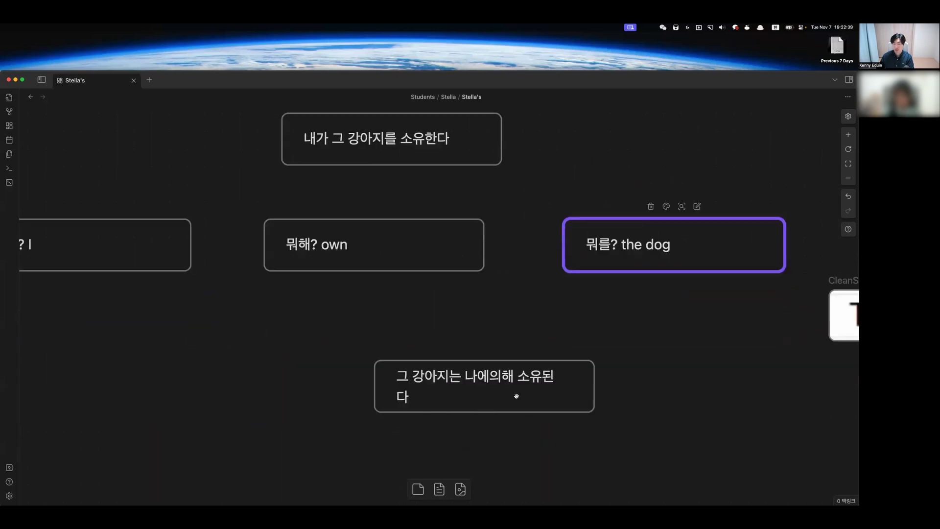
# - Align the "그 강아지는 나에의해 소유된다" card under the "뭐해? own" card, leaving room for another row between them
pyautogui.moveTo(514, 384); pyautogui.dragTo(395, 349)
pyautogui.scroll(3, 394, 349)
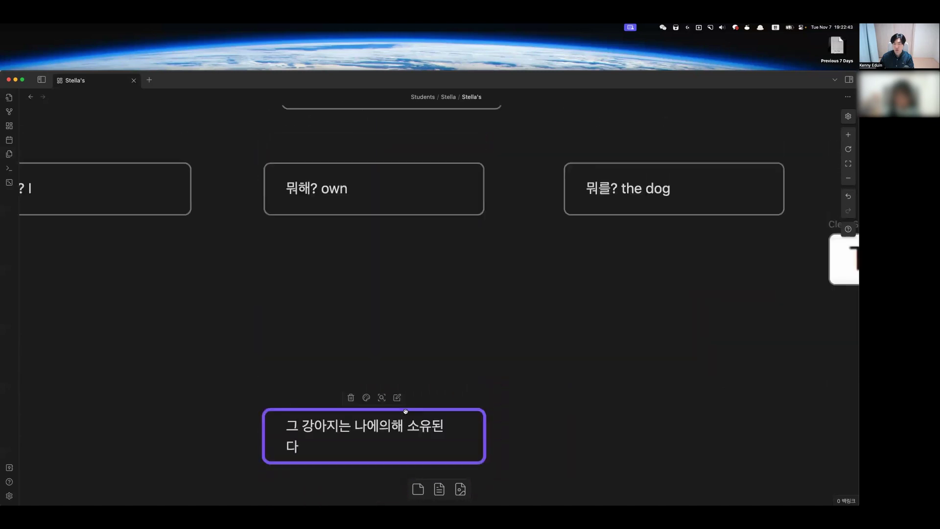
pyautogui.hscroll(-4, 348, 437)
pyautogui.click(438, 395)
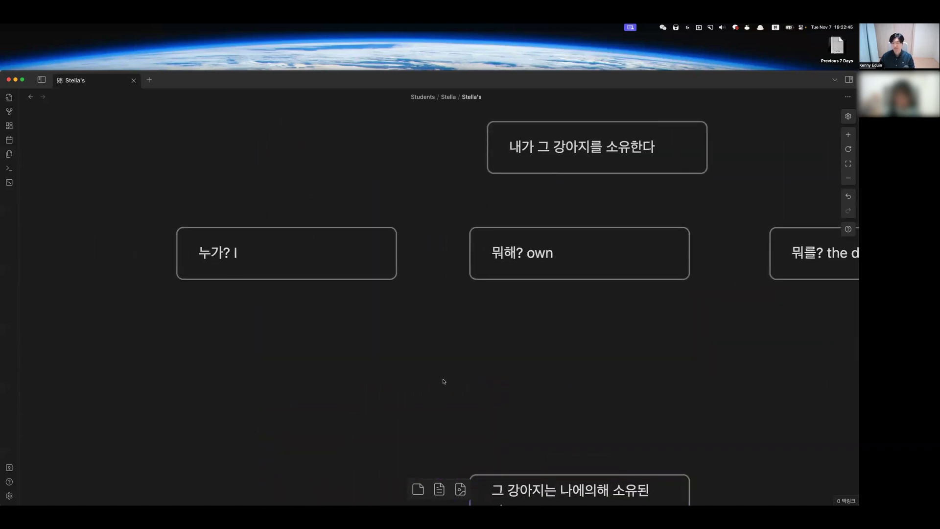
pyautogui.hscroll(4, 509, 392)
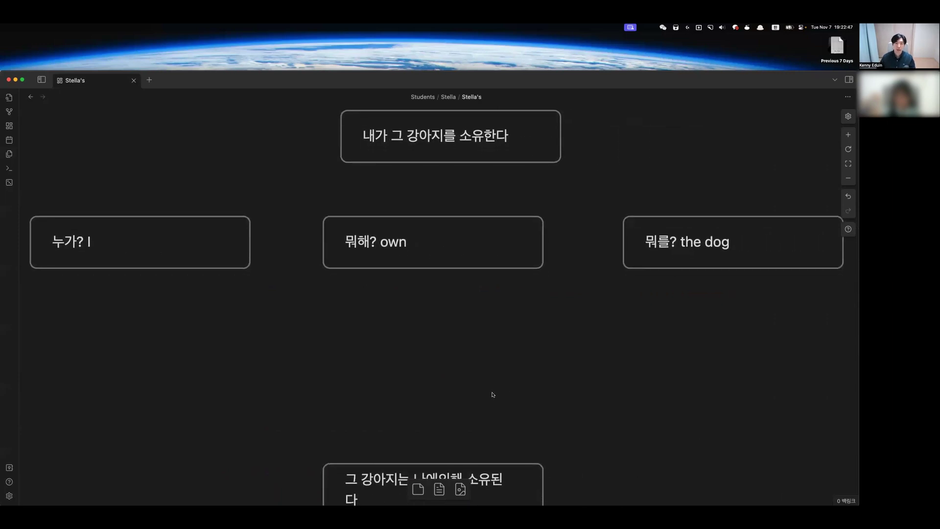
pyautogui.scroll(-2, 491, 394)
pyautogui.click(375, 447)
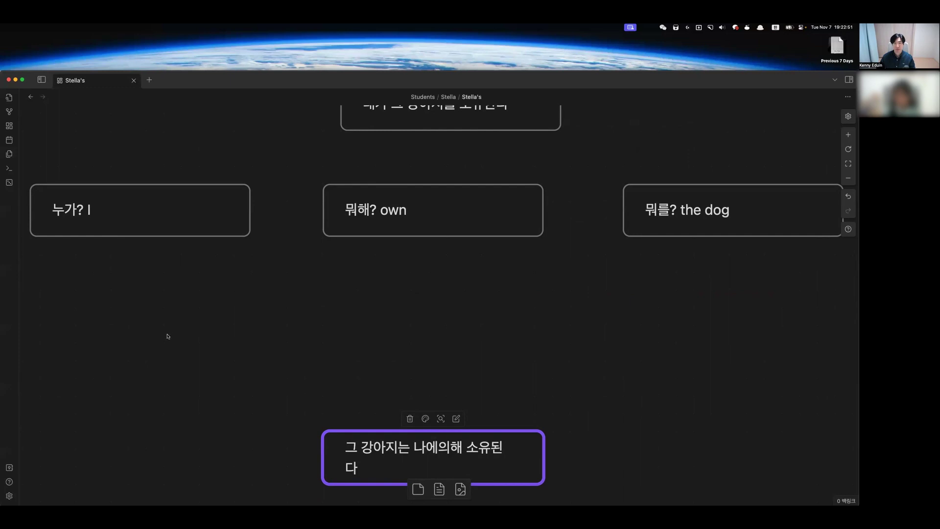
# - Duplicate the "뭐를? the dog" card and place the copy directly below the "누가? I" card
pyautogui.click(693, 202)
pyautogui.press('super+c')
pyautogui.press('super+v')
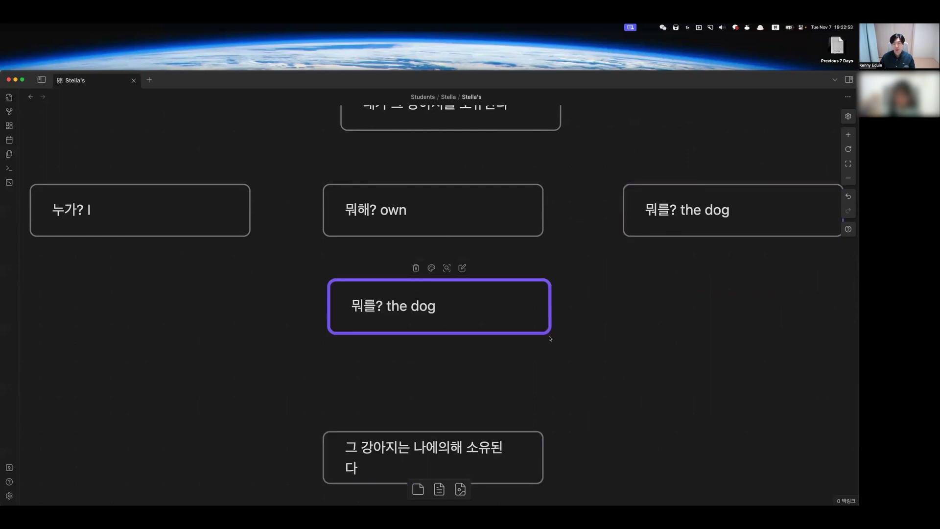
pyautogui.moveTo(478, 306); pyautogui.dragTo(182, 329)
pyautogui.click(546, 299)
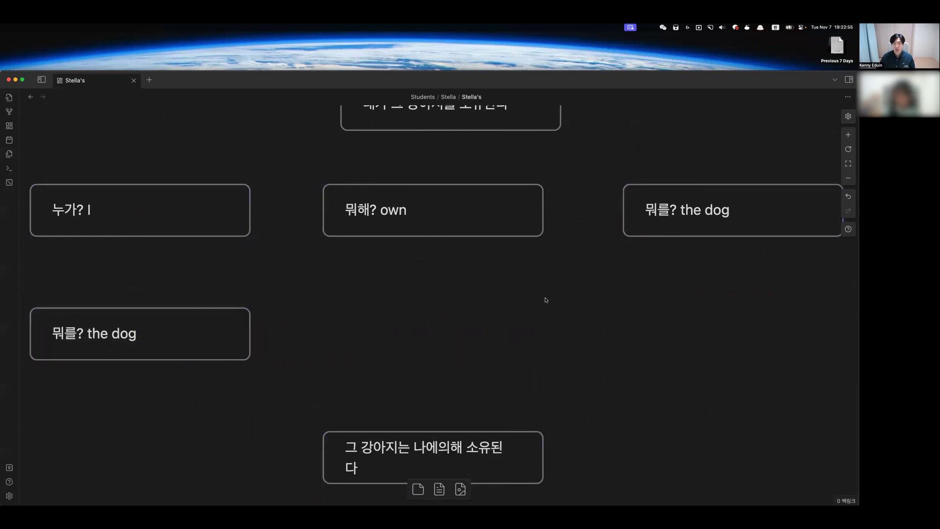
# - Duplicate the "뭐해? own" card and place the copy directly below the original, level with the "뭐를? the dog" copy
pyautogui.click(327, 209)
pyautogui.press('super+c')
pyautogui.press('super+v')
pyautogui.moveTo(467, 304); pyautogui.dragTo(463, 330)
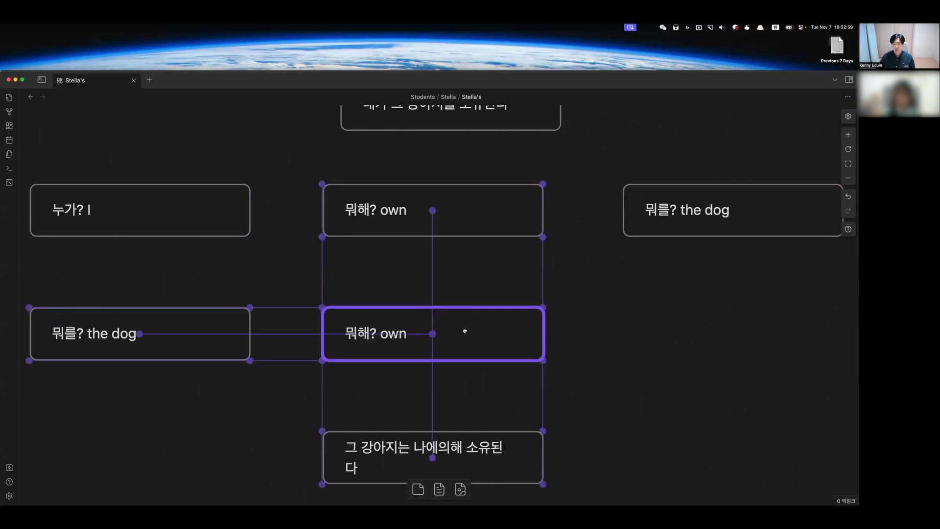
pyautogui.click(661, 330)
# - Duplicate the "누가? I" card and place the copy below the original "뭐를? the dog" card, completing the second row
pyautogui.click(187, 219)
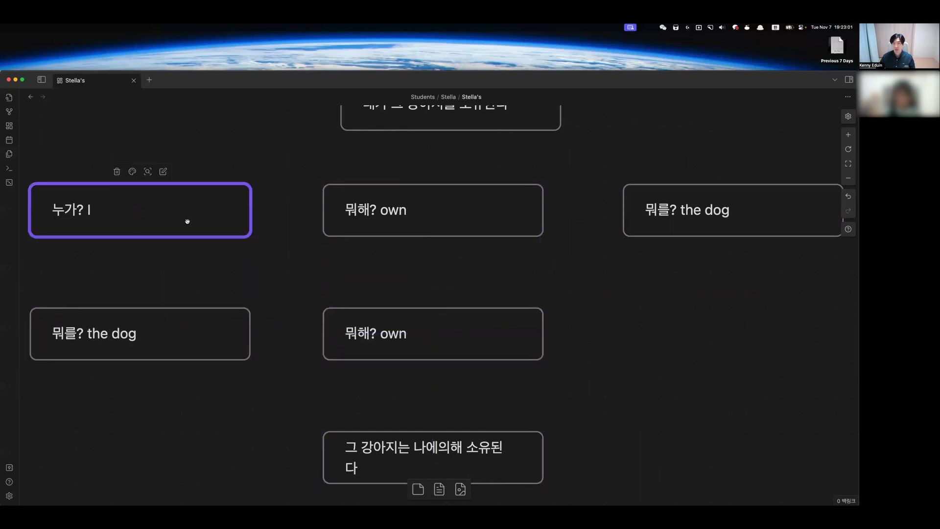
pyautogui.press('super+c')
pyautogui.press('super+v')
pyautogui.moveTo(484, 308); pyautogui.dragTo(773, 336)
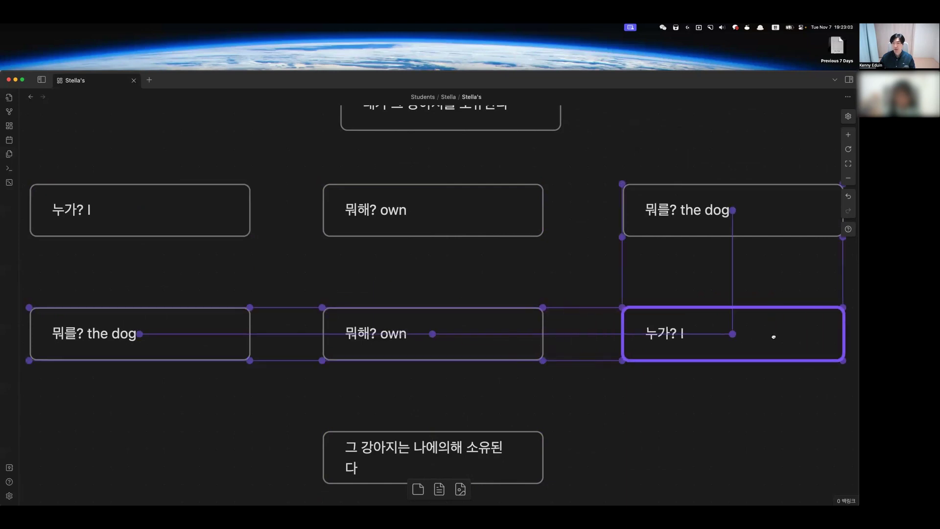
pyautogui.click(721, 398)
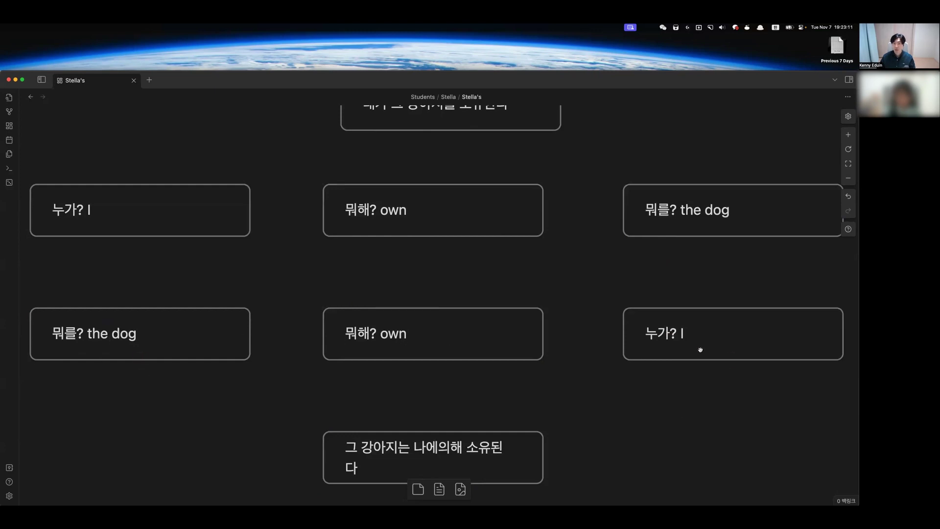
# - Connect the upper "뭐를? the dog" card to its lower copy with an arrow labelled "주격으로 바뀐다"
pyautogui.click(707, 201)
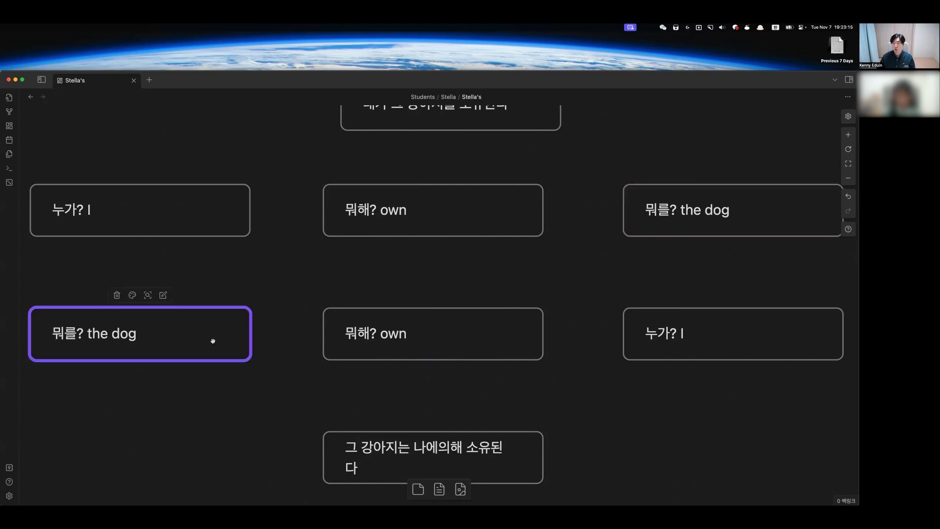
pyautogui.moveTo(732, 237); pyautogui.dragTo(158, 306)
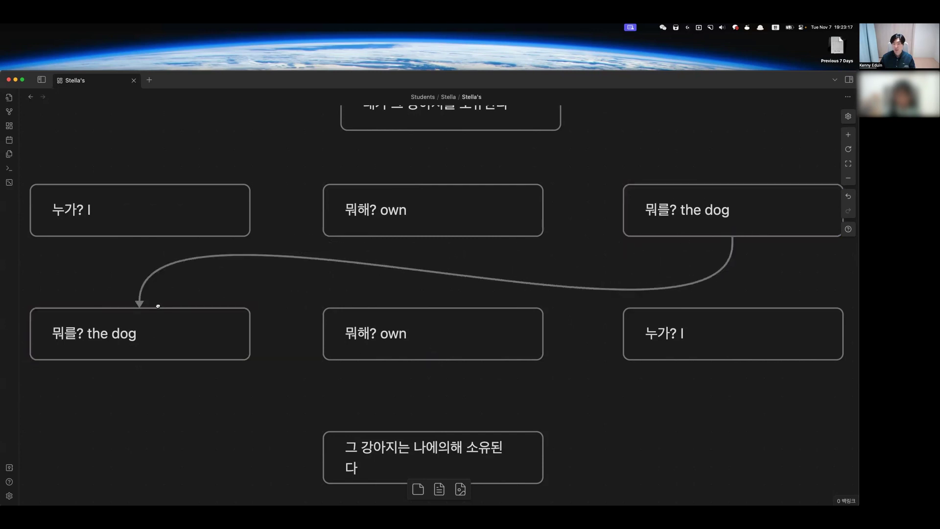
pyautogui.doubleClick(387, 259)
pyautogui.write('ㅁ홐')
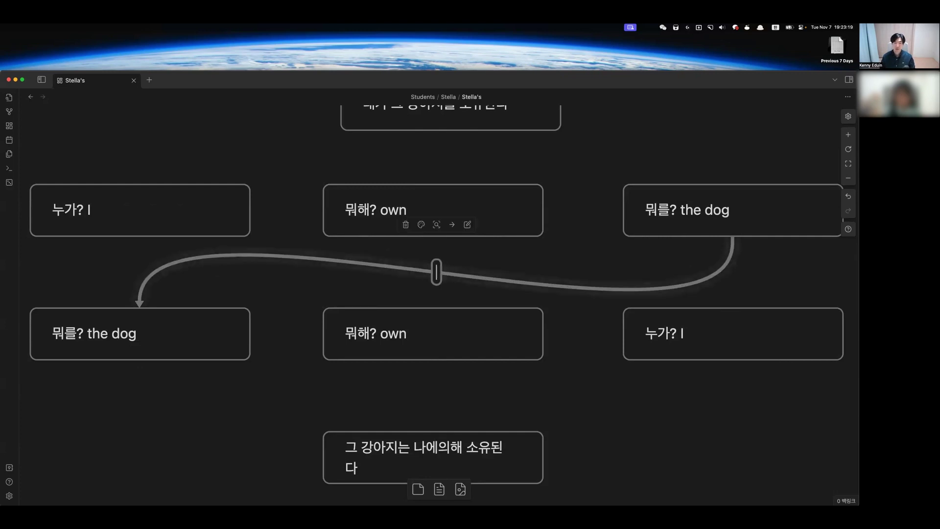
pyautogui.press('BackSpace')
pyautogui.press('BackSpace')
pyautogui.write('주격의')
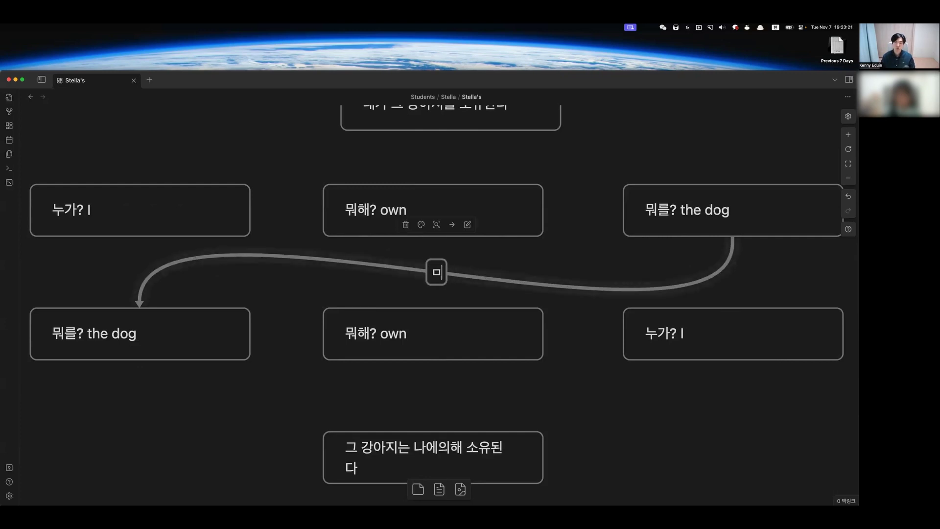
pyautogui.press('BackSpace')
pyautogui.write('로 ㅂ')
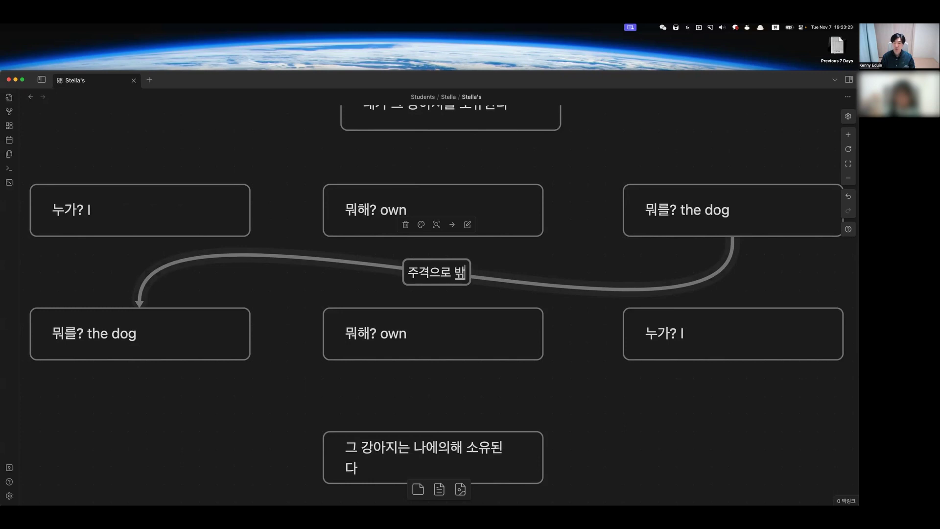
pyautogui.write('바뀐다')
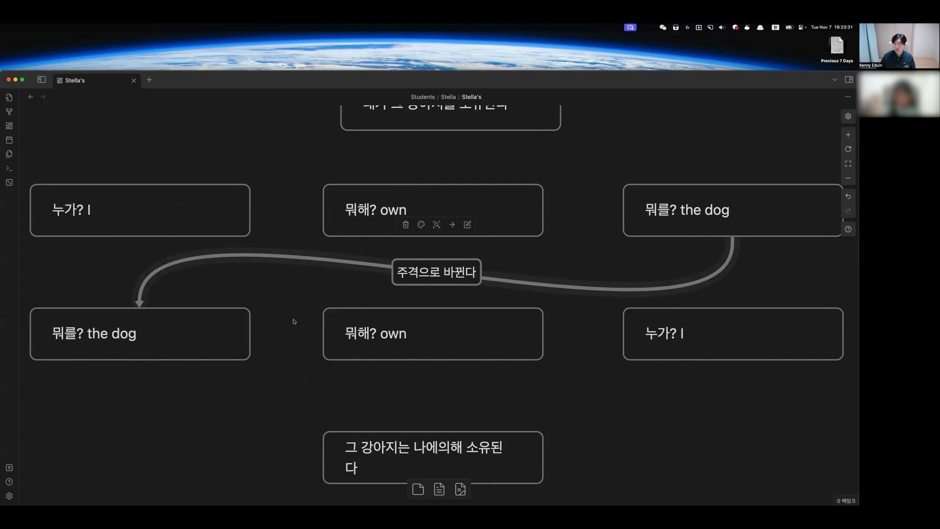
# - Move the second row of cards farther down and draw an arrow from the upper "누가? I" card to its copy
pyautogui.moveTo(204, 282); pyautogui.dragTo(710, 395)
pyautogui.click(300, 269)
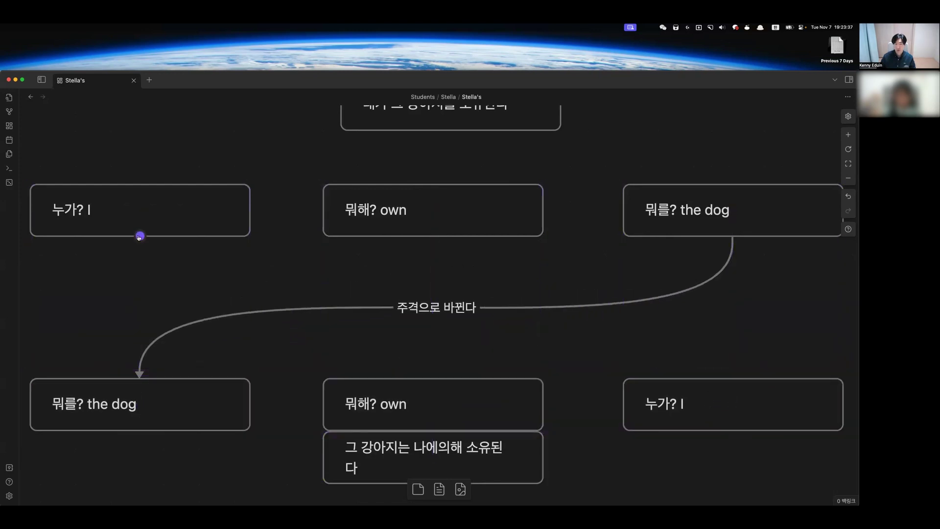
pyautogui.moveTo(139, 237); pyautogui.dragTo(729, 377)
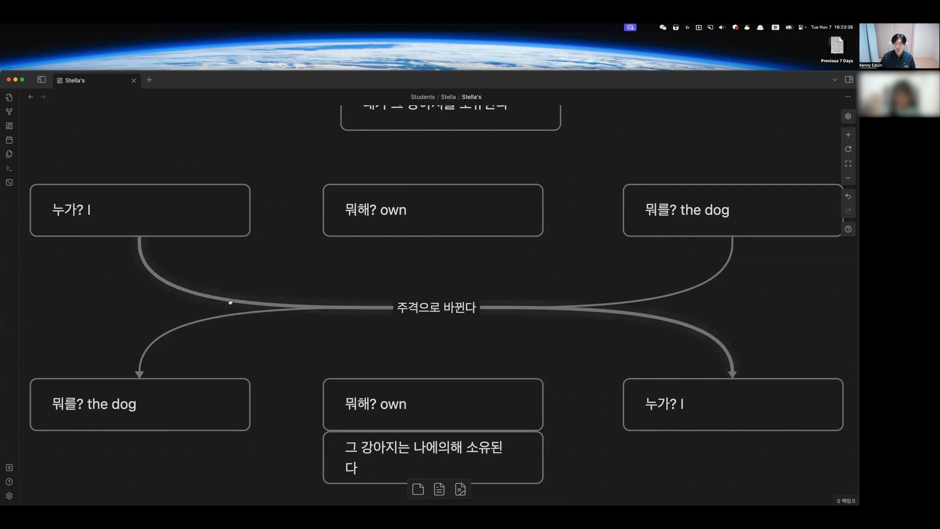
# - Label the arrow between the two "누가? I" cards "주격은 목적격으로 바뀐다"
pyautogui.doubleClick(436, 307)
pyautogui.write('지은 목적격의')
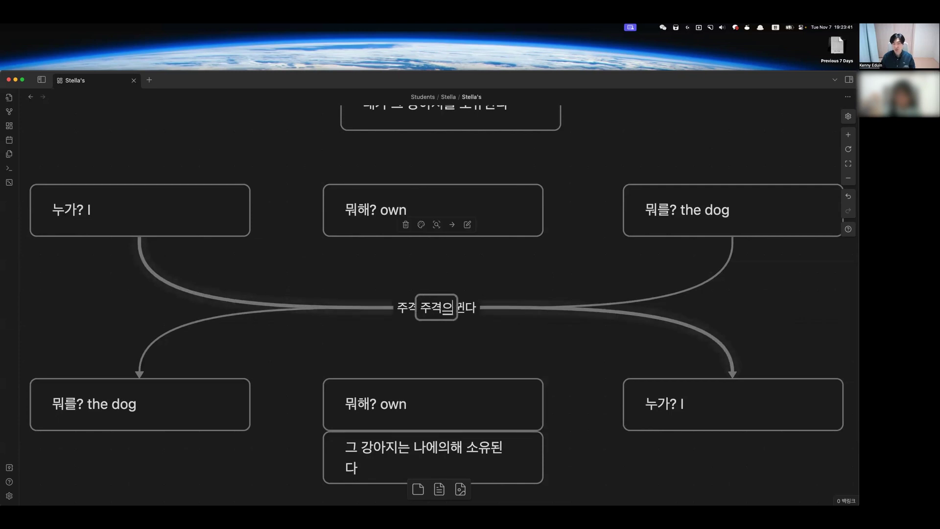
pyautogui.press('Delete')
pyautogui.press('Delete')
pyautogui.press('Delete')
pyautogui.press('BackSpace')
pyautogui.write('로 바뀐다')
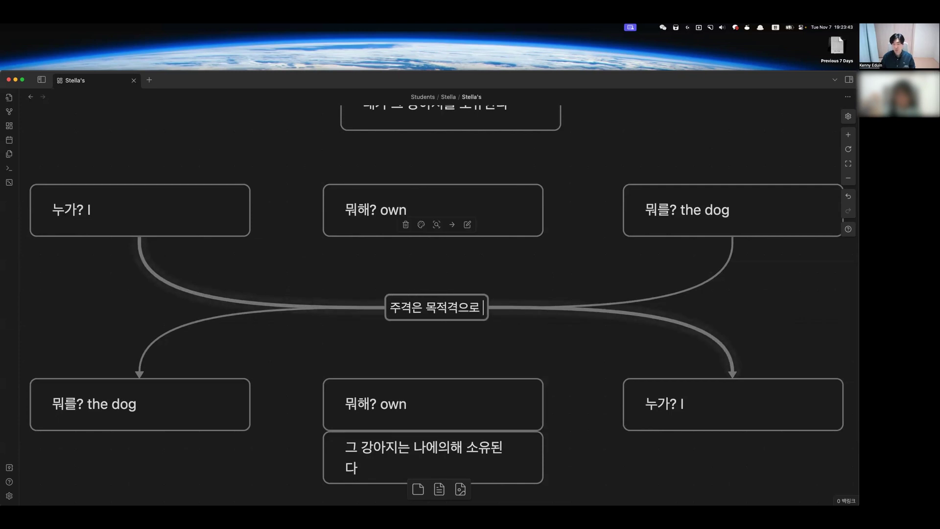
pyautogui.click(453, 341)
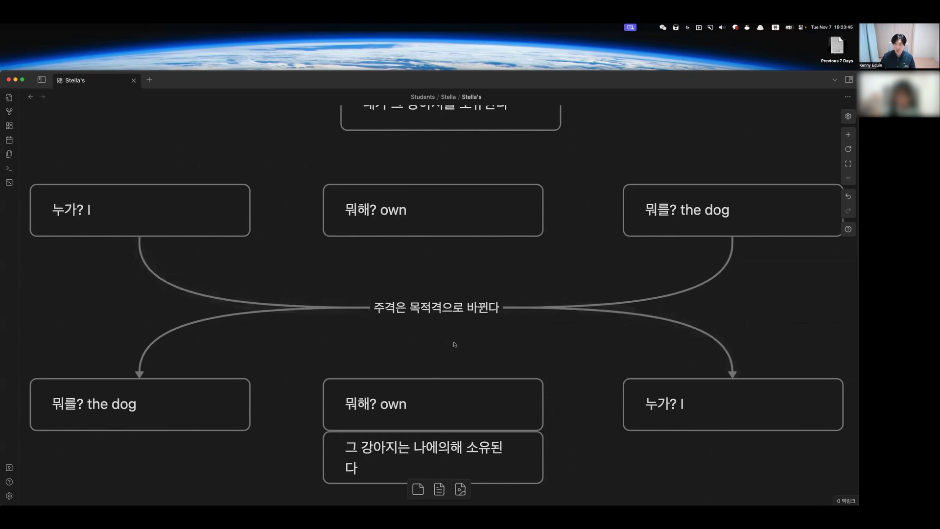
# - Lower the "누가? I" copy to separate the arrow labels, and move the "그 강아지는 나에의해 소유된다" card clear below the "뭐해? own" copy
pyautogui.scroll(-2, 453, 342)
pyautogui.moveTo(757, 343); pyautogui.dragTo(753, 384)
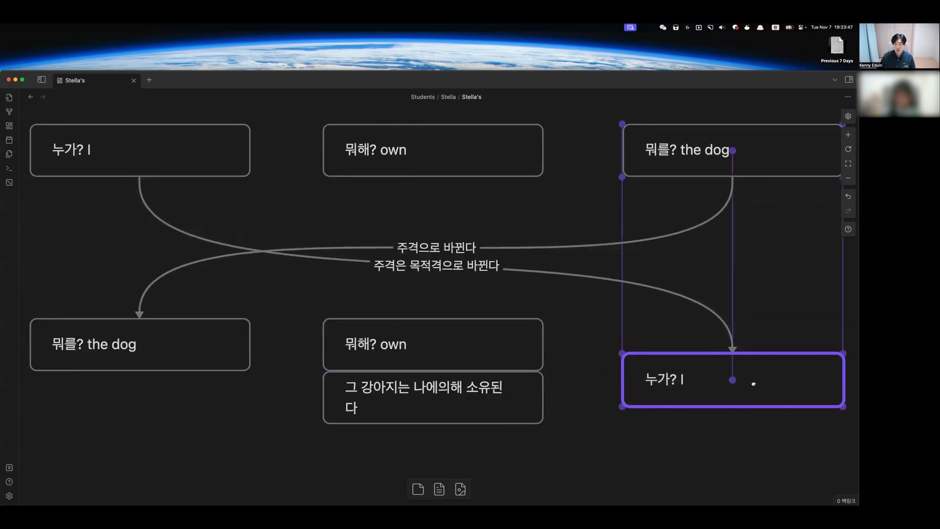
pyautogui.click(644, 439)
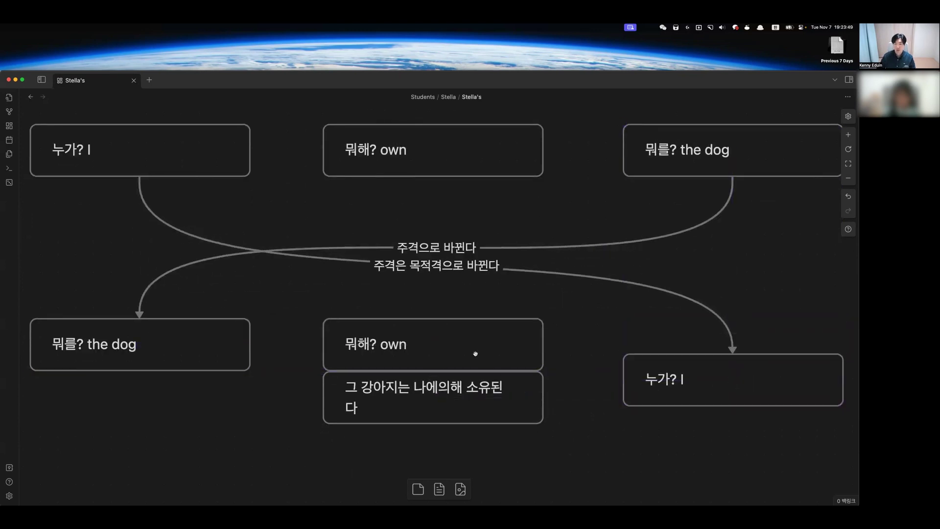
pyautogui.moveTo(479, 410); pyautogui.dragTo(479, 479)
pyautogui.scroll(-2, 528, 392)
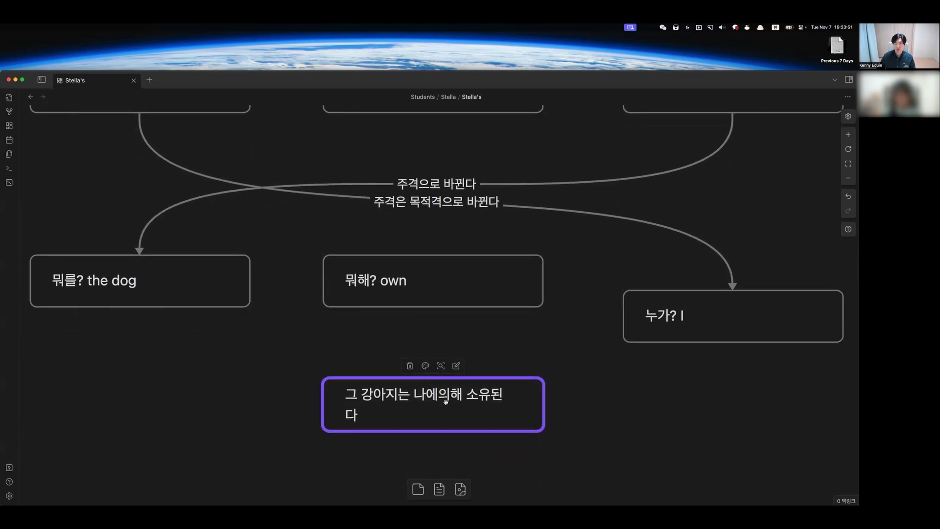
# - Move the "그 강아지는 나에의해 소유된다" card and the lower "뭐해? own" card slightly farther down
pyautogui.moveTo(446, 402); pyautogui.dragTo(445, 427)
pyautogui.moveTo(453, 287); pyautogui.dragTo(465, 309)
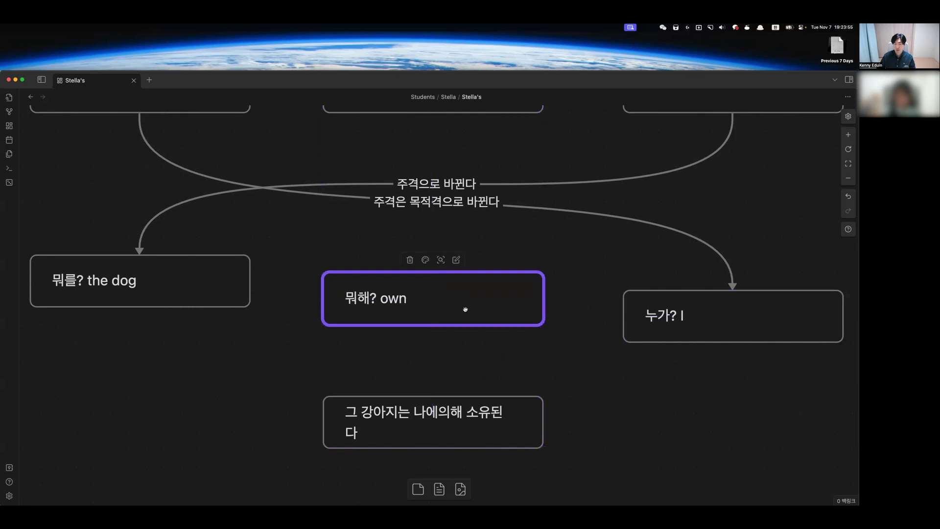
# - Change the lower "누가? I" card's text to "누가? me"
pyautogui.scroll(5, 583, 411)
pyautogui.doubleClick(730, 465)
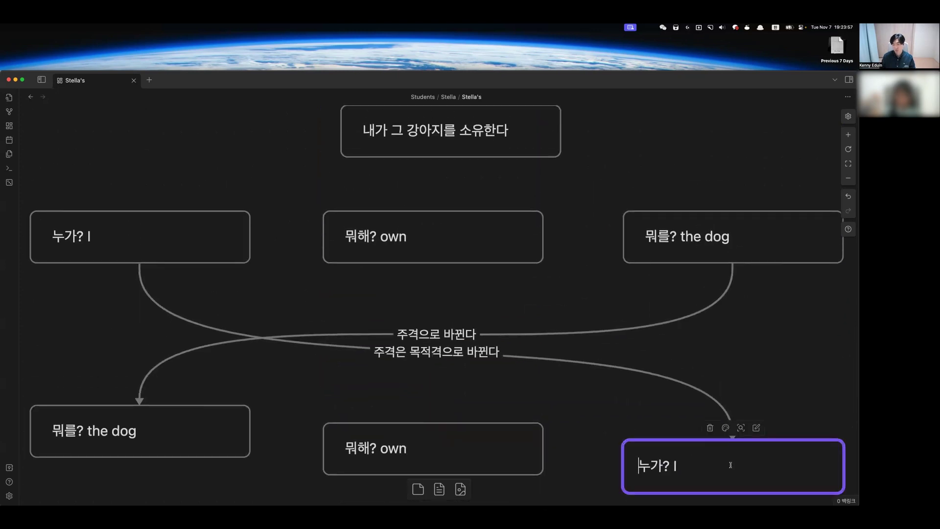
pyautogui.press('BackSpace')
pyautogui.write('ㅡㄷ')
pyautogui.press('BackSpace')
pyautogui.press('BackSpace')
pyautogui.write('me')
pyautogui.click(767, 369)
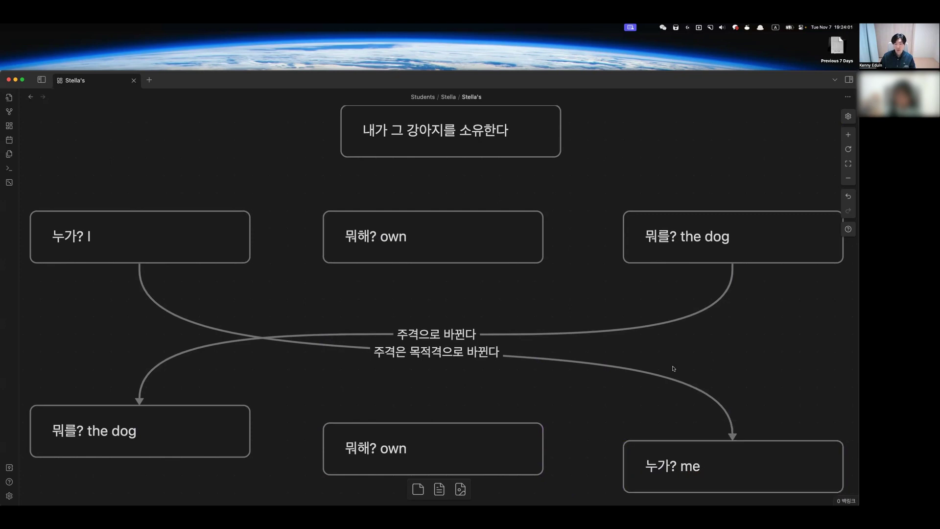
# - Move the "그 강아지는 나에의해 소유된다" card down below the lower "뭐를? the dog" card
pyautogui.scroll(-3, 444, 373)
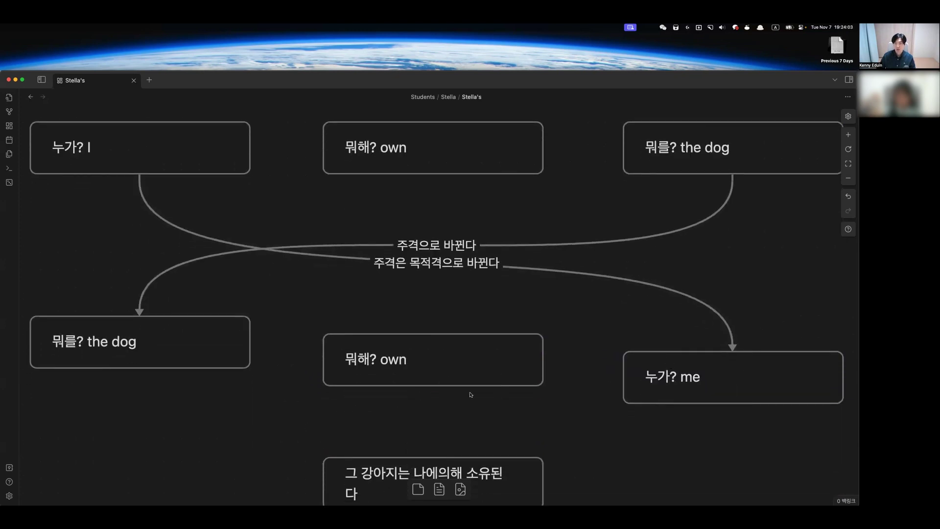
pyautogui.scroll(-3, 472, 401)
pyautogui.click(431, 421)
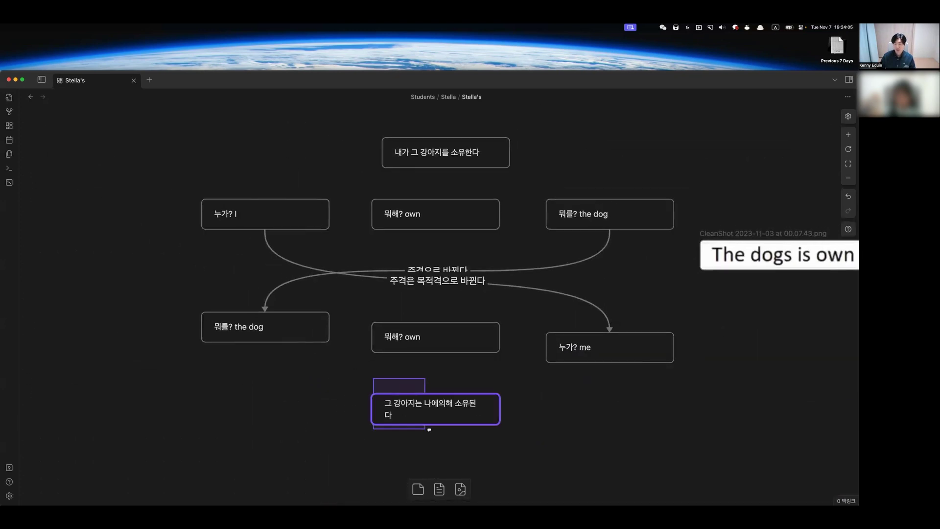
pyautogui.moveTo(428, 429); pyautogui.dragTo(275, 481)
pyautogui.moveTo(371, 323); pyautogui.dragTo(548, 359)
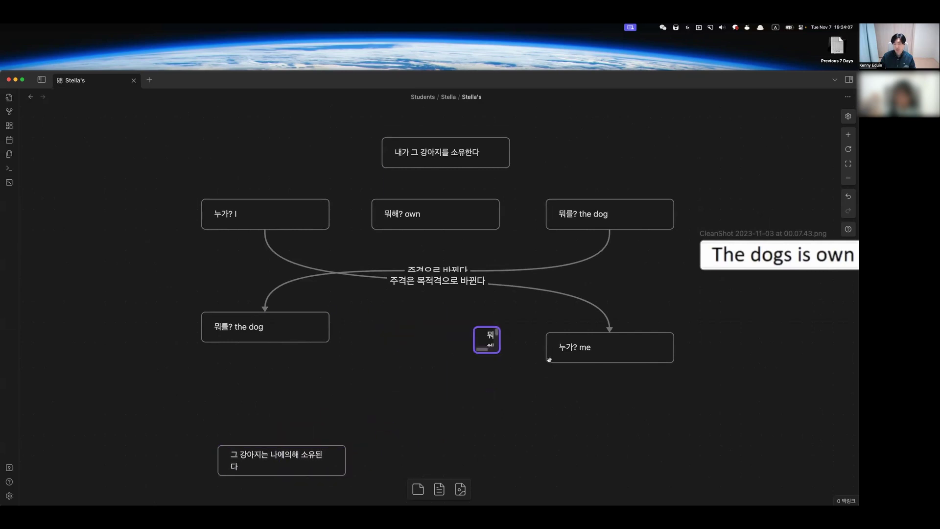
pyautogui.press('super+z')
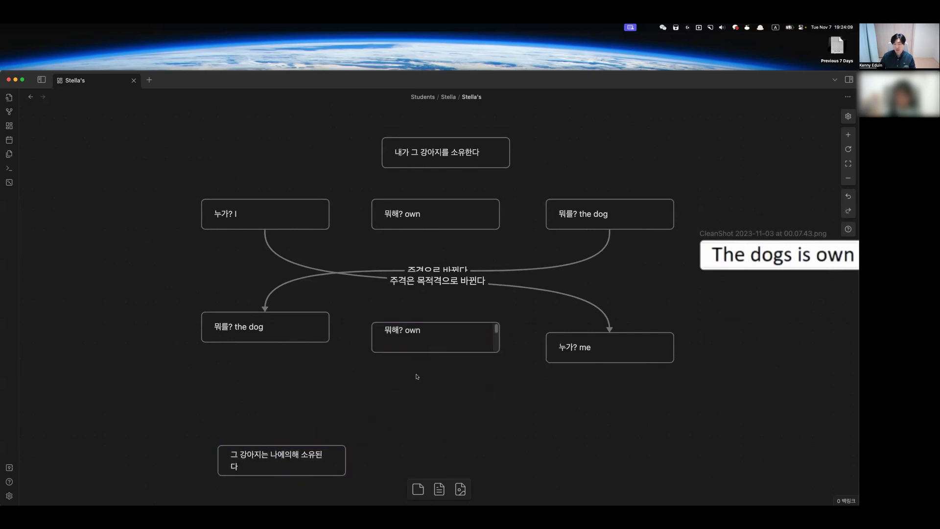
pyautogui.click(441, 342)
pyautogui.click(484, 373)
pyautogui.doubleClick(465, 348)
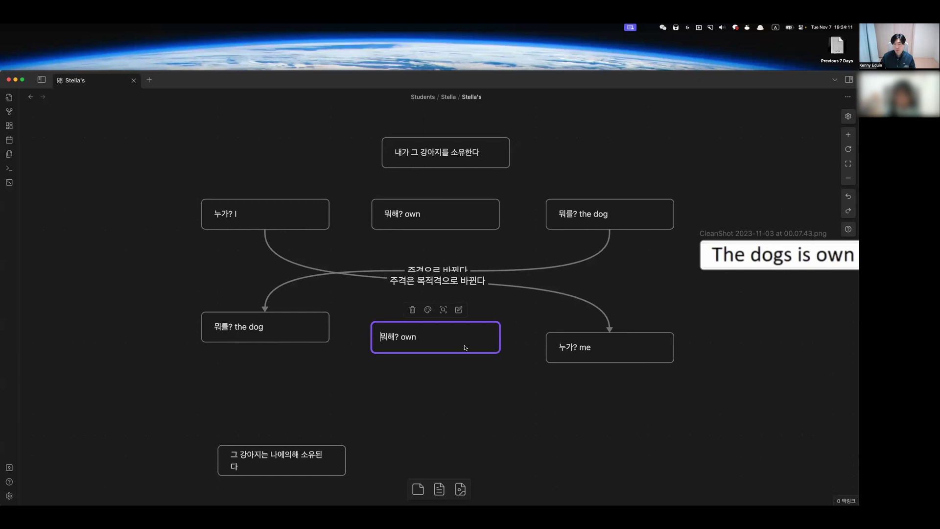
pyautogui.click(460, 382)
# - Shift the lower "뭐해? own" and "누가? me" cards to the right, and place a new "is" card beside the lower "뭐를? the dog" card
pyautogui.moveTo(353, 319); pyautogui.dragTo(747, 361)
pyautogui.click(477, 420)
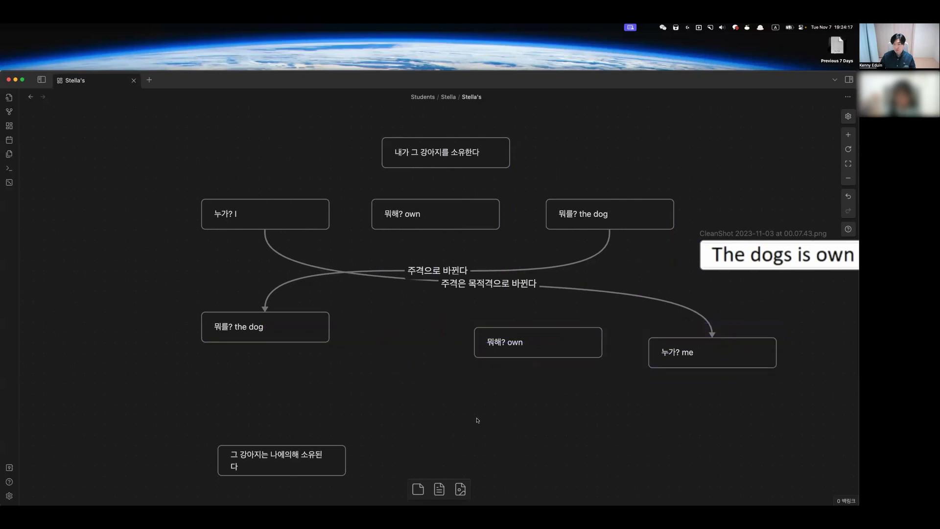
pyautogui.doubleClick(406, 402)
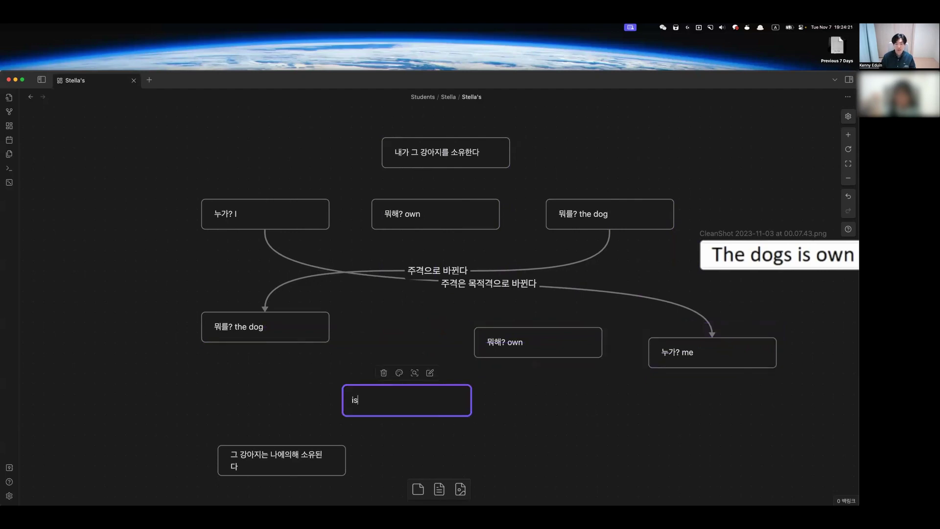
pyautogui.click(542, 429)
pyautogui.moveTo(436, 404); pyautogui.dragTo(446, 331)
pyautogui.click(463, 387)
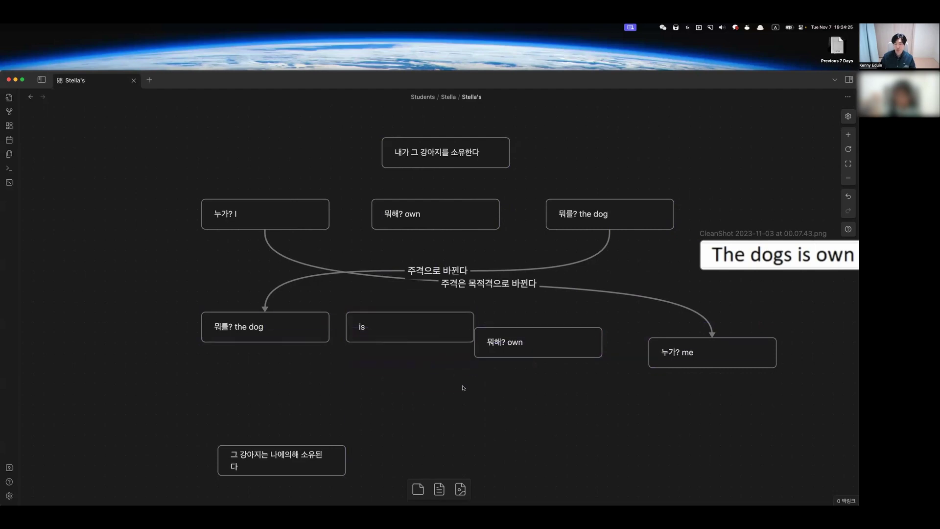
# - Move the lower "뭐해? own" and "누가? me" cards together slightly farther right, leaving a gap after the "is" card
pyautogui.moveTo(531, 414); pyautogui.dragTo(778, 324)
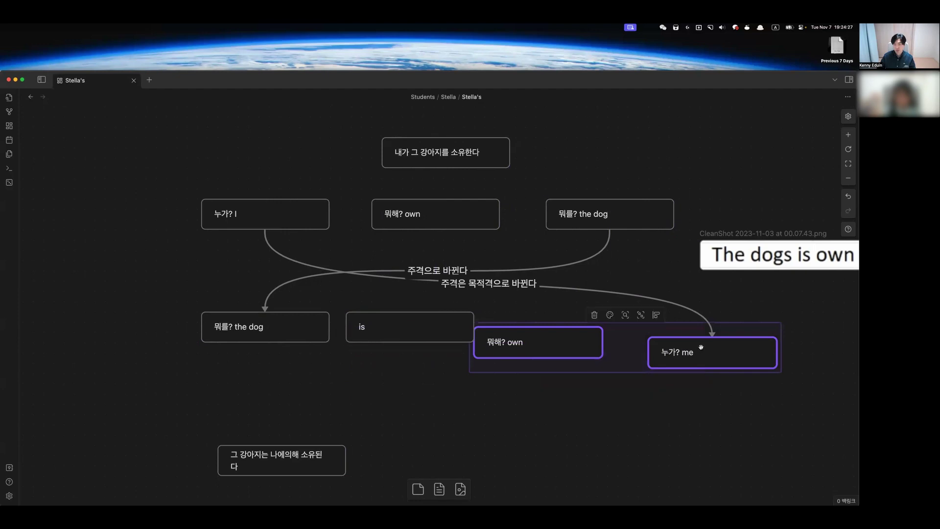
pyautogui.moveTo(701, 348)
pyautogui.mouseDown()
pyautogui.moveTo(723, 345)
pyautogui.moveTo(713, 346)
pyautogui.mouseUp()
pyautogui.click(654, 400)
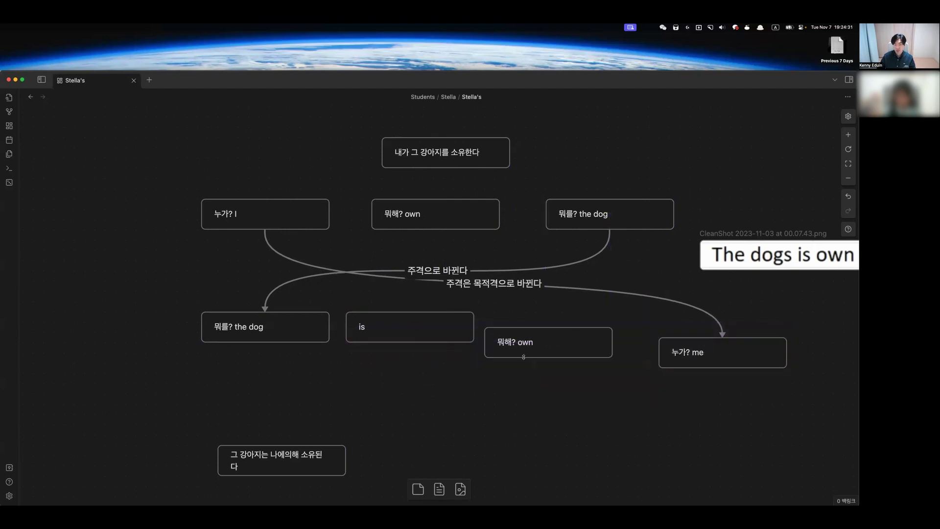
# - Change the lower "뭐해? own" card's text to "뭐해? owned"
pyautogui.click(531, 341)
pyautogui.scroll(5, 510, 398)
pyautogui.doubleClick(547, 320)
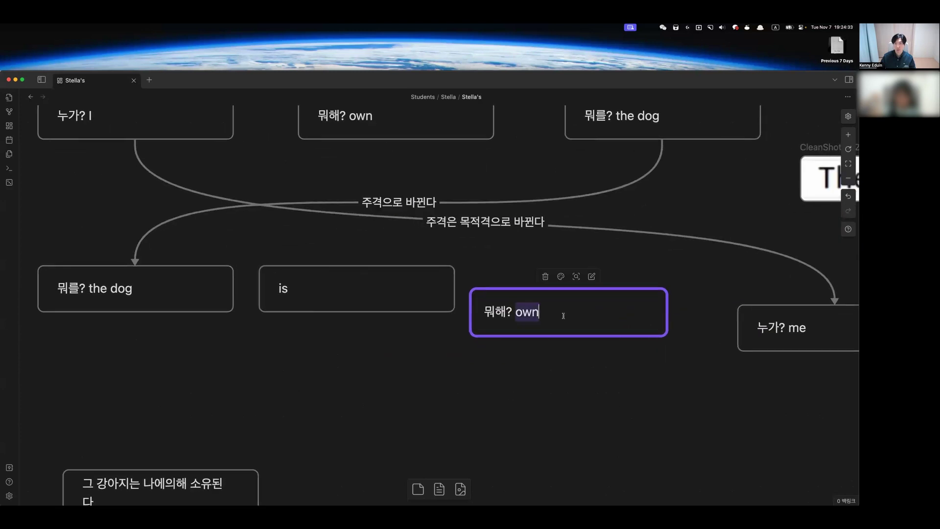
pyautogui.press('BackSpace')
pyautogui.write('ow')
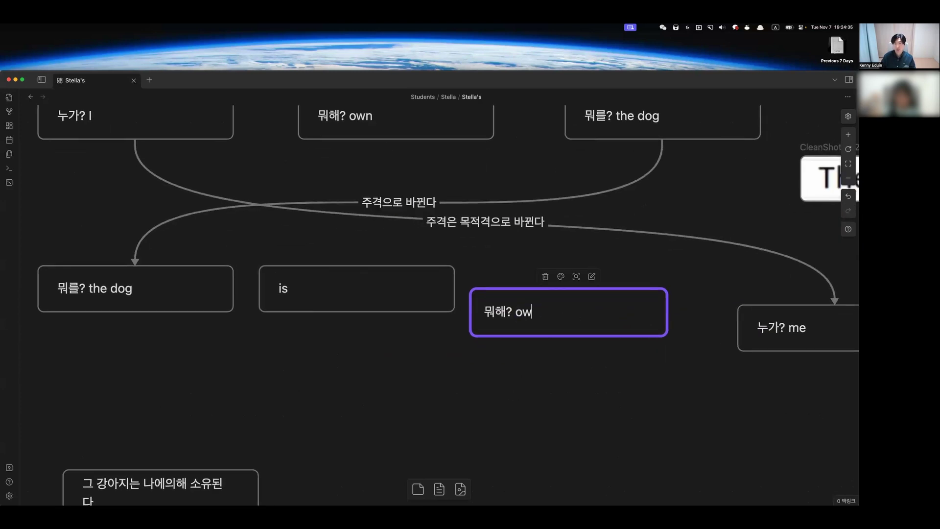
pyautogui.write('ned')
pyautogui.click(539, 400)
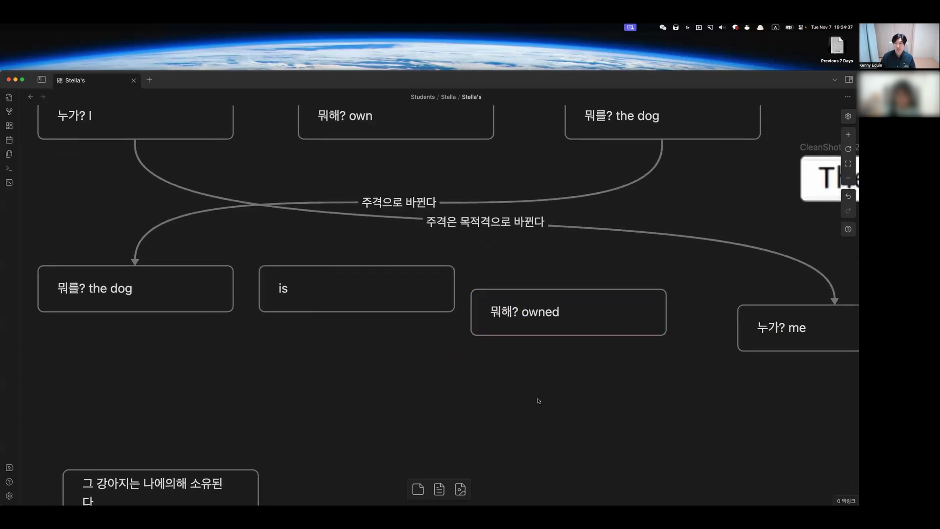
# - Move the "누가? me" card farther right and place a new "by" card between "뭐해? owned" and "누가? me"
pyautogui.hscroll(5, 539, 399)
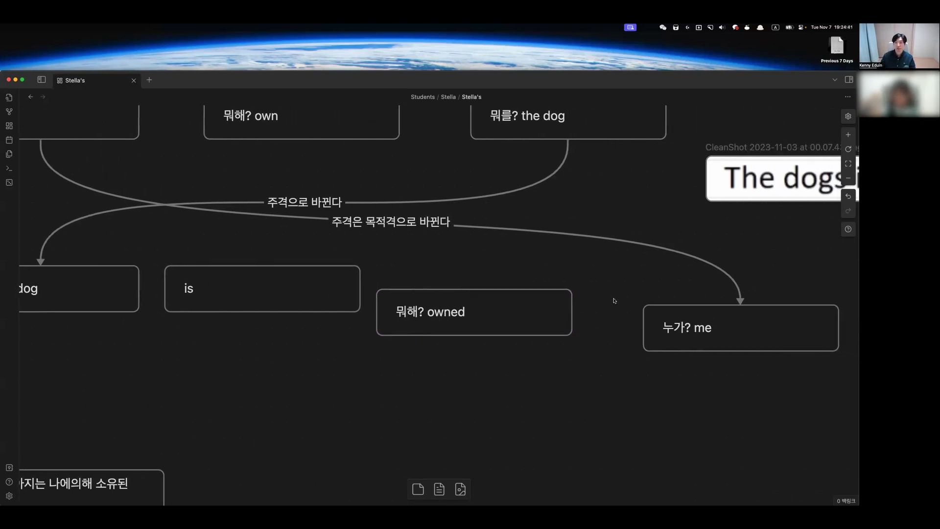
pyautogui.moveTo(614, 301); pyautogui.dragTo(677, 338)
pyautogui.moveTo(780, 325)
pyautogui.mouseDown()
pyautogui.moveTo(783, 281)
pyautogui.moveTo(785, 323)
pyautogui.moveTo(850, 330)
pyautogui.moveTo(797, 325)
pyautogui.mouseUp()
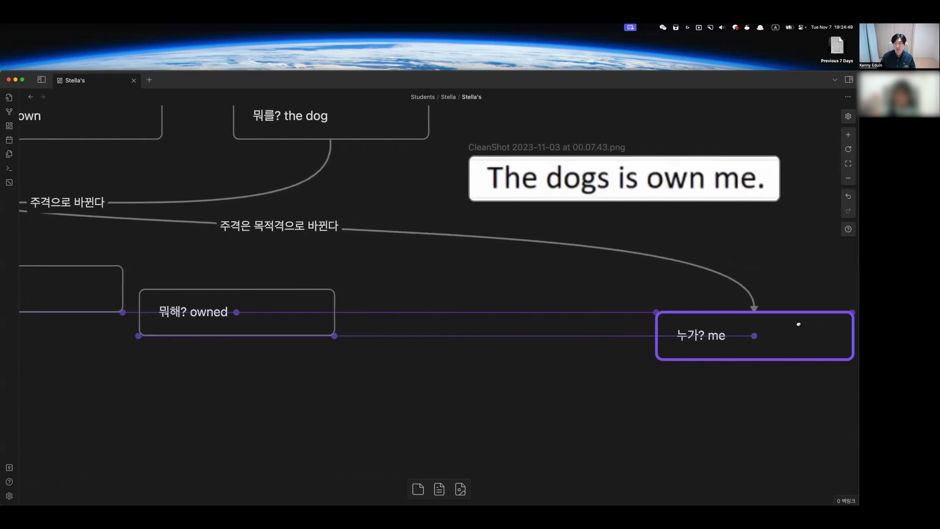
pyautogui.doubleClick(463, 423)
pyautogui.write('by')
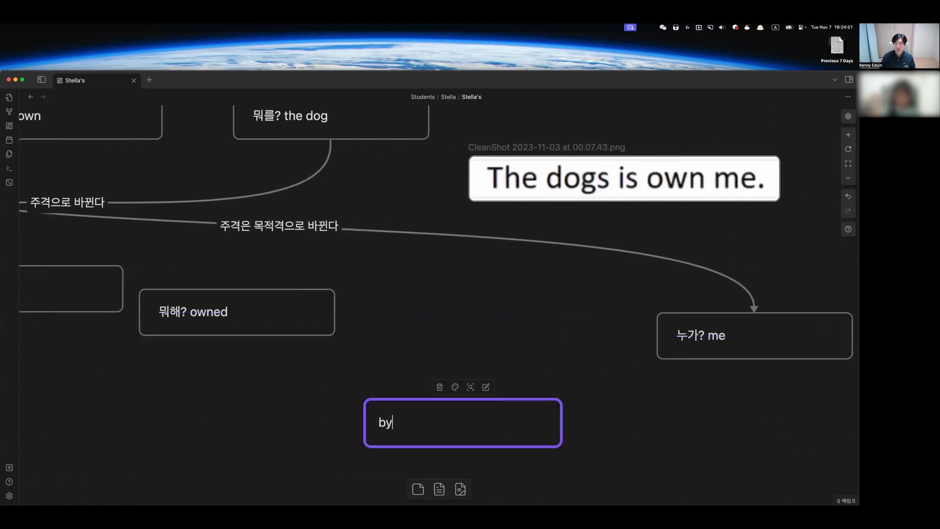
pyautogui.moveTo(527, 422); pyautogui.dragTo(520, 319)
# - Bring the "by" card closer to "뭐해? owned" and set the "누가? me" card beside it at the same height
pyautogui.hscroll(-10, 508, 362)
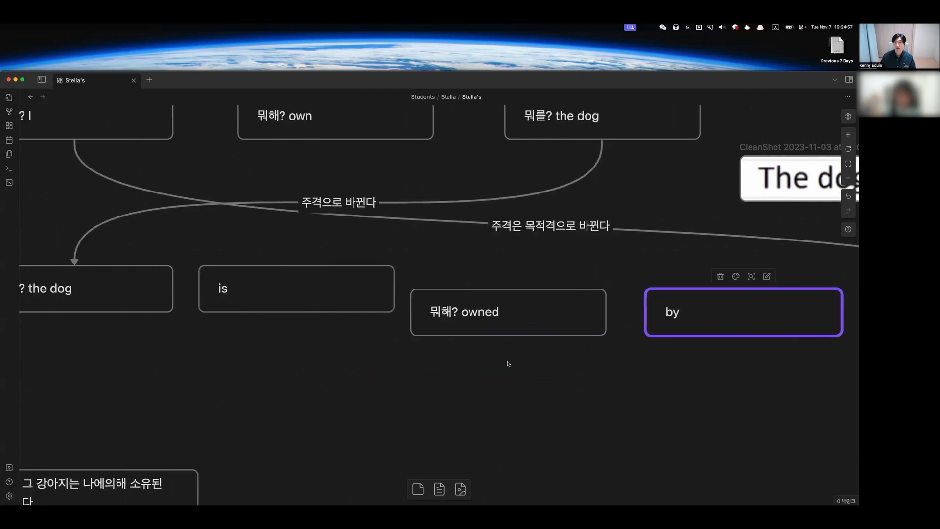
pyautogui.moveTo(785, 323); pyautogui.dragTo(709, 334)
pyautogui.hscroll(9, 675, 386)
pyautogui.click(663, 434)
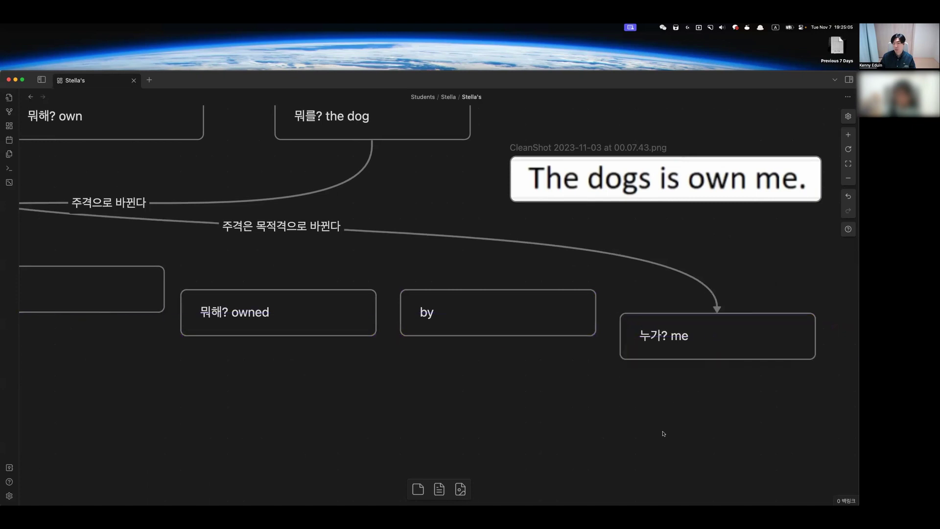
pyautogui.hscroll(-10, 655, 434)
pyautogui.scroll(2, 646, 446)
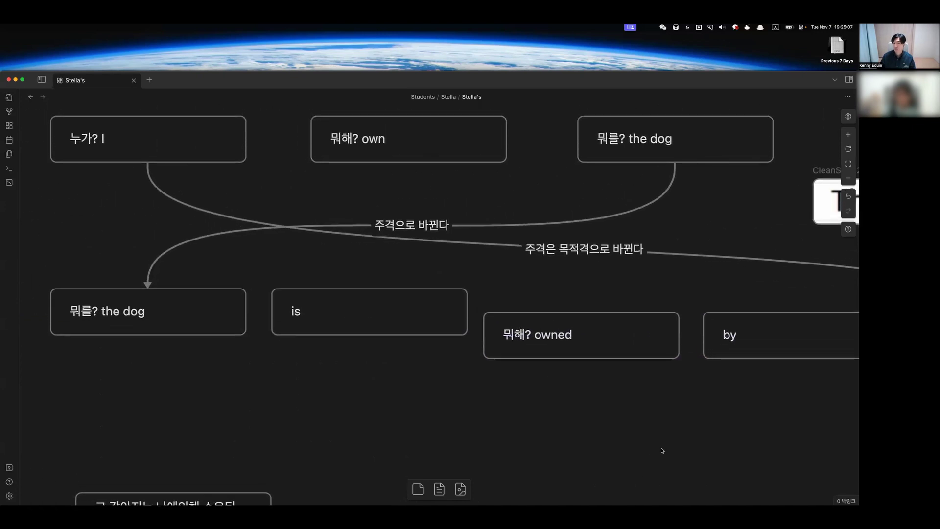
pyautogui.hscroll(8, 685, 441)
pyautogui.moveTo(769, 354); pyautogui.dragTo(779, 336)
pyautogui.click(700, 406)
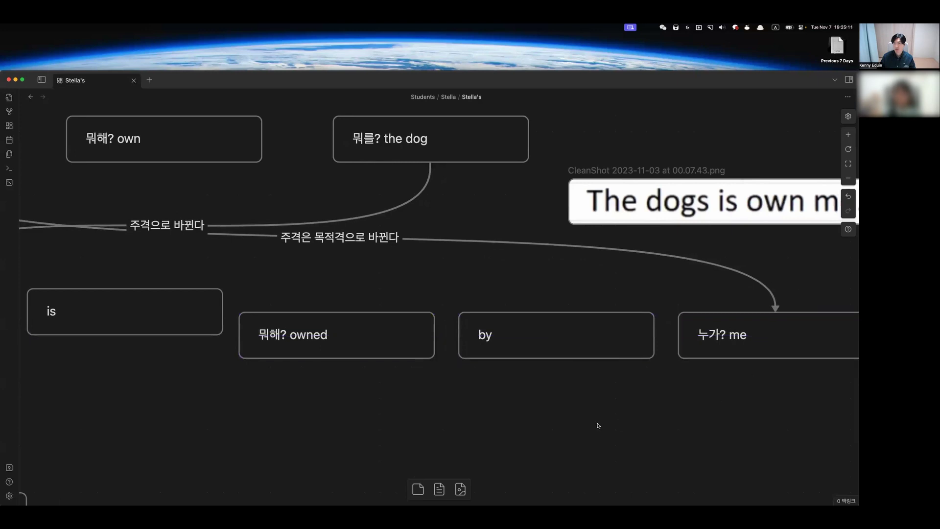
# - Reposition the "그 강아지는 나에의해 소유된다" card below the passive row, in line with the "내가 그 강아지를 소유한다" card
pyautogui.scroll(-5, 489, 411)
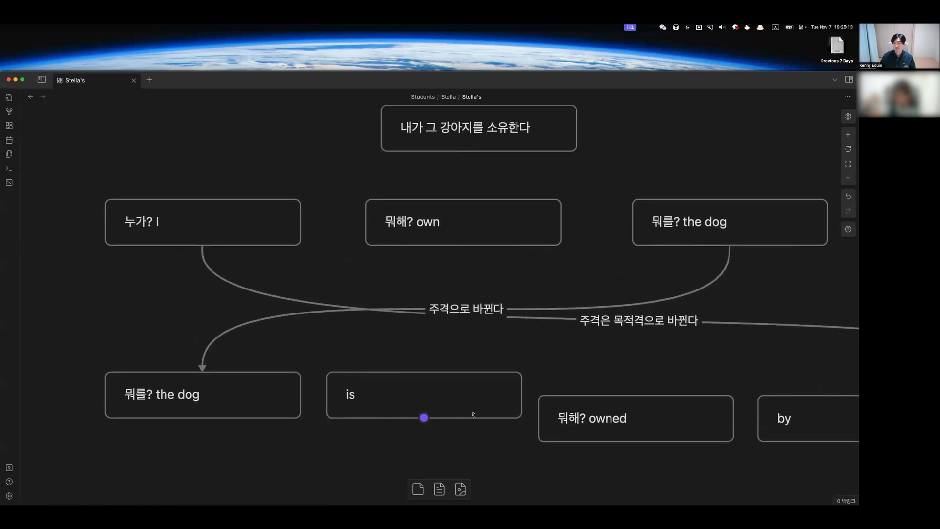
pyautogui.scroll(-5, 473, 416)
pyautogui.scroll(6, 474, 418)
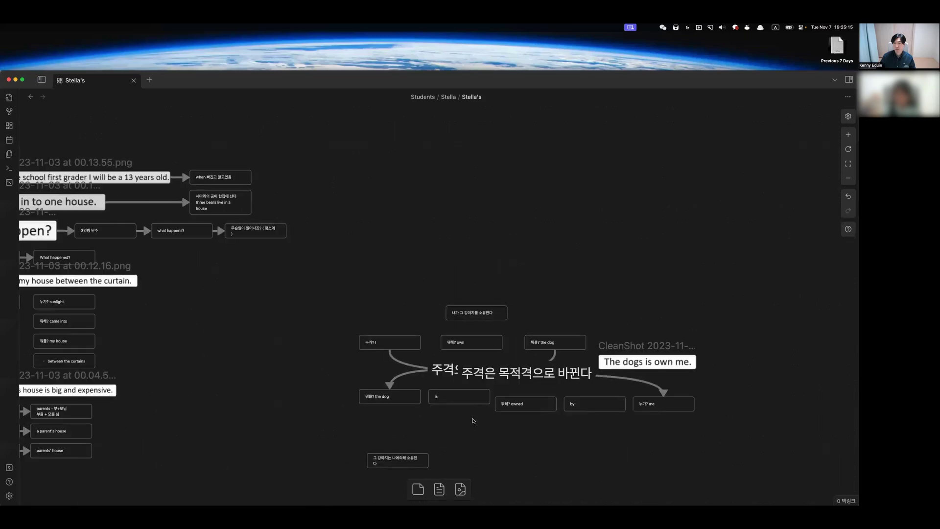
pyautogui.scroll(-3, 473, 420)
pyautogui.moveTo(354, 421); pyautogui.dragTo(499, 392)
pyautogui.scroll(3, 479, 430)
pyautogui.hscroll(4, 479, 430)
# - Compare the "The dogs is own me." image with the rearranged passive-voice cards
pyautogui.click(639, 320)
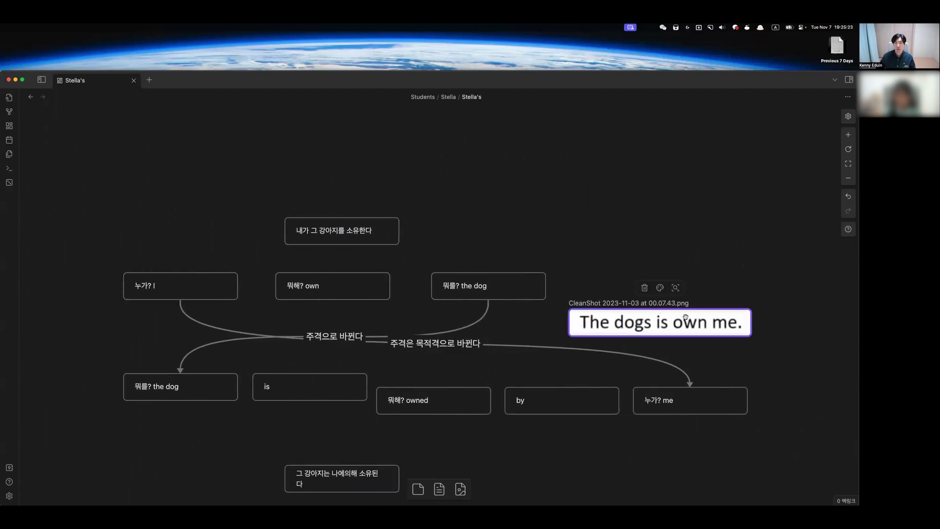
pyautogui.scroll(-3, 539, 387)
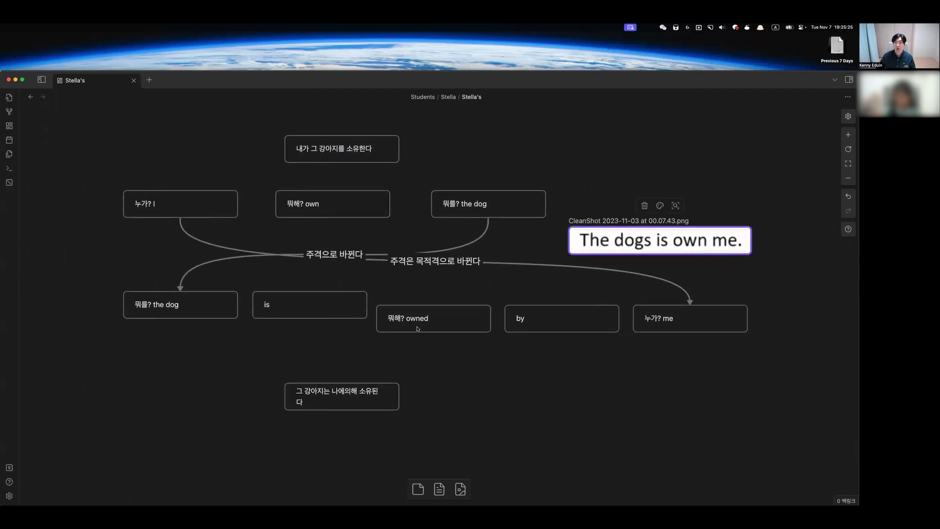
pyautogui.scroll(5, 351, 296)
pyautogui.scroll(-4, 350, 296)
pyautogui.hscroll(-3, 350, 295)
pyautogui.hscroll(4, 323, 284)
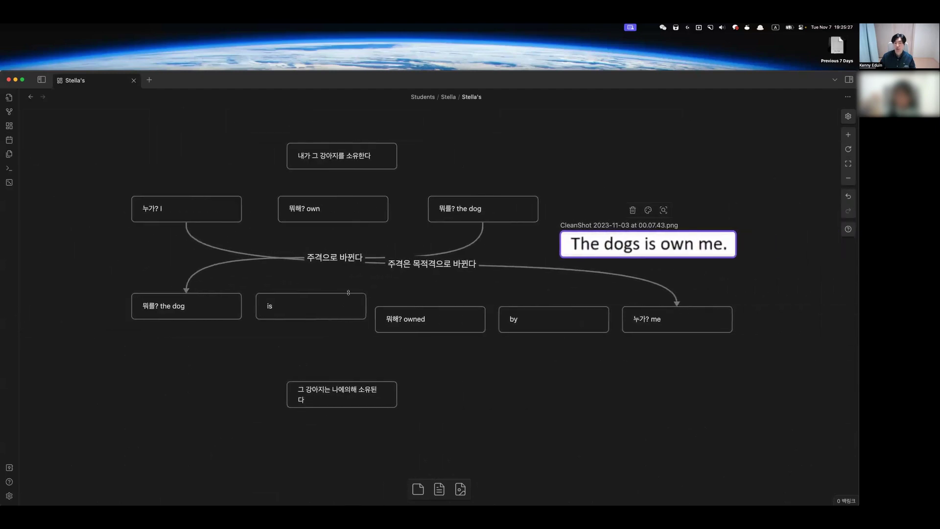
pyautogui.scroll(2, 305, 277)
pyautogui.scroll(2, 304, 277)
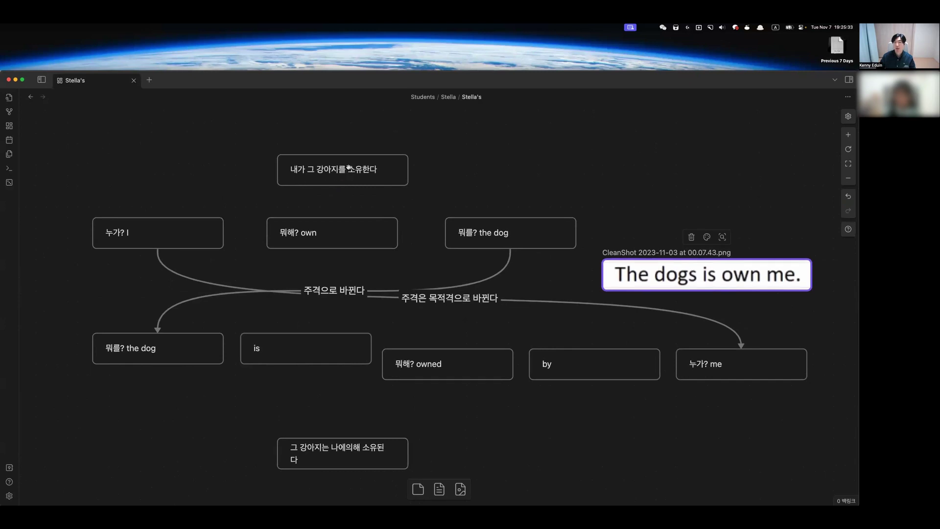
# - Draw arrows from the "내가 그 강아지를 소유한다" card to the upper "누가? I", "뭐해? own" and "뭐를? the dog" cards, and raise the sentence card
pyautogui.moveTo(343, 186); pyautogui.dragTo(186, 222)
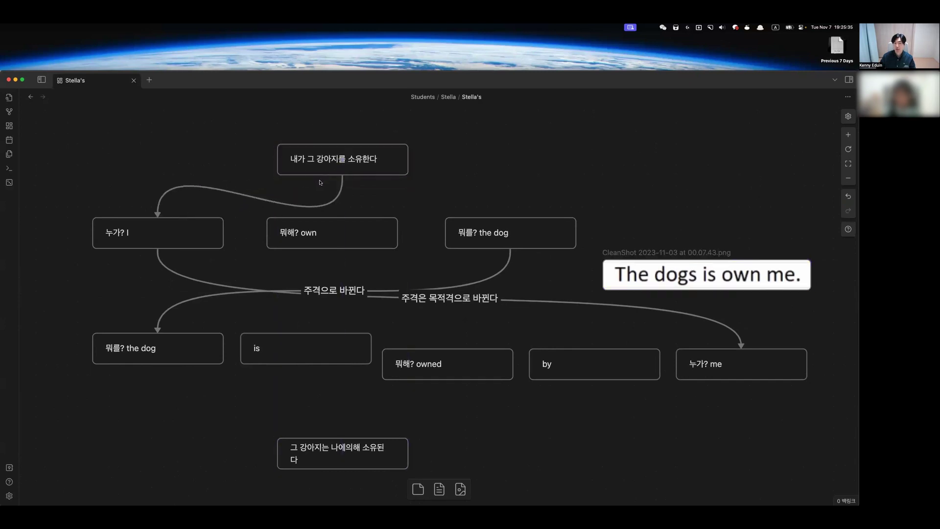
pyautogui.moveTo(342, 175); pyautogui.dragTo(333, 225)
pyautogui.moveTo(343, 175); pyautogui.dragTo(509, 216)
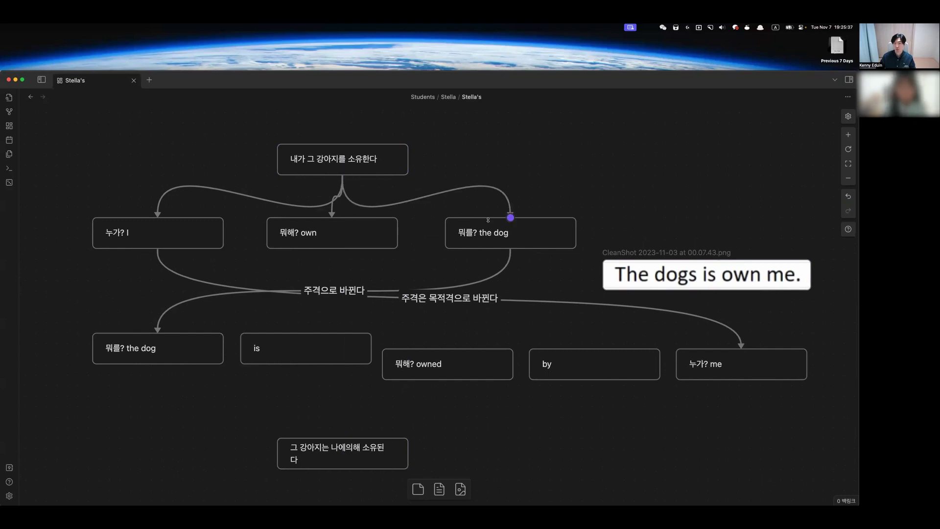
pyautogui.moveTo(344, 161); pyautogui.dragTo(332, 121)
# - Lower the "그 강아지는 나에의해 소유된다" card and draw arrows from it to the "the dog", "is", "owned", "by" and "me" cards of the passive row
pyautogui.scroll(-3, 372, 379)
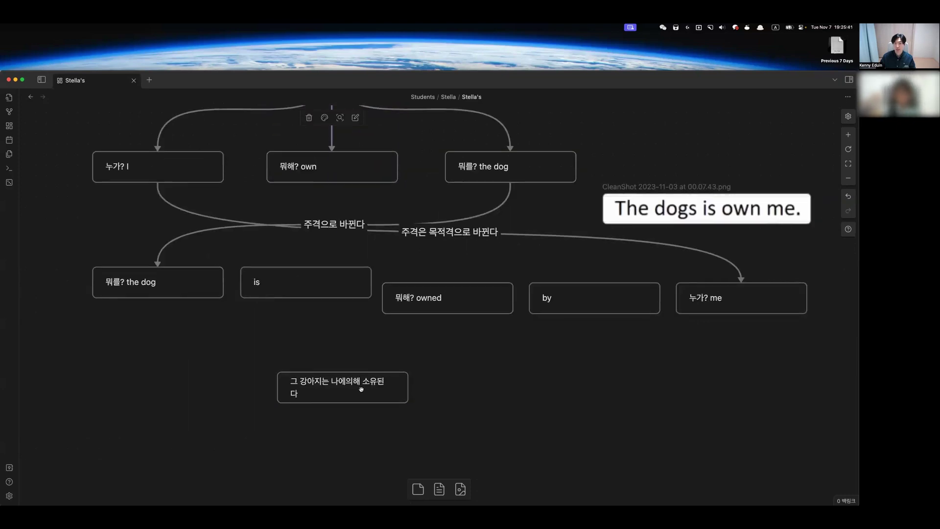
pyautogui.moveTo(361, 389)
pyautogui.mouseDown()
pyautogui.moveTo(414, 430)
pyautogui.moveTo(441, 426)
pyautogui.moveTo(352, 396)
pyautogui.moveTo(149, 299)
pyautogui.mouseUp()
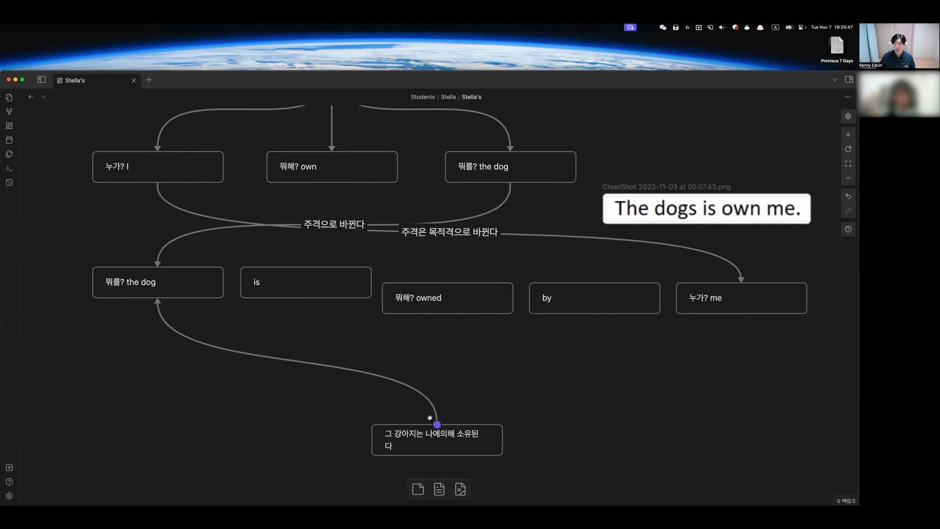
pyautogui.moveTo(430, 417); pyautogui.dragTo(299, 301)
pyautogui.moveTo(438, 417); pyautogui.dragTo(447, 315)
pyautogui.moveTo(436, 422); pyautogui.dragTo(603, 321)
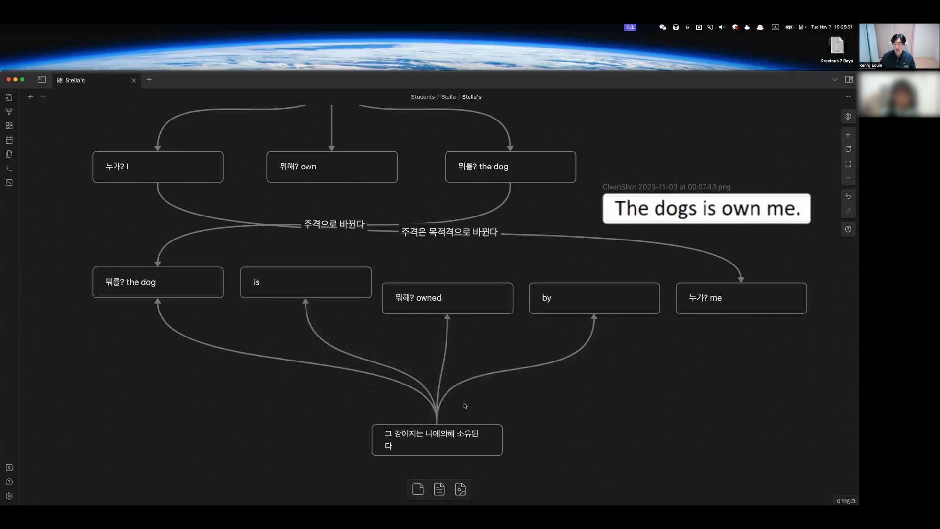
pyautogui.moveTo(437, 424); pyautogui.dragTo(735, 315)
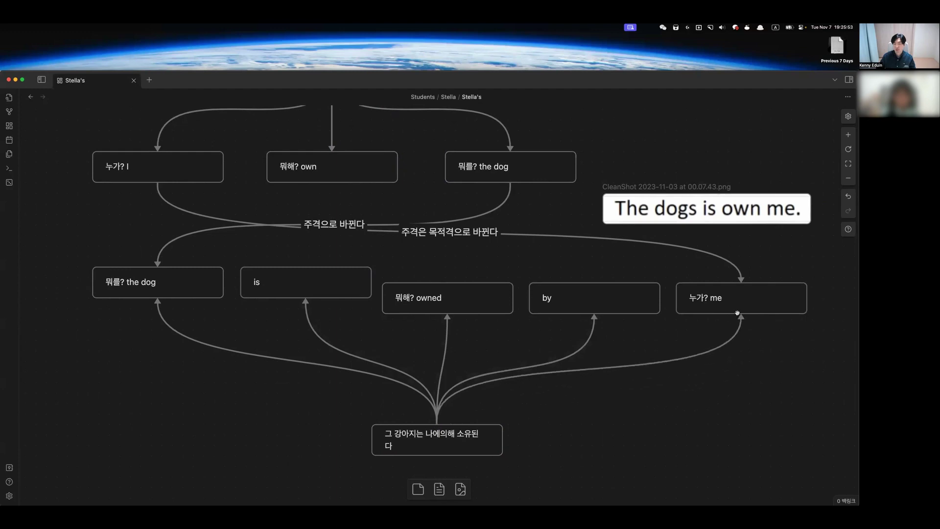
pyautogui.scroll(2, 654, 419)
pyautogui.scroll(-2, 602, 449)
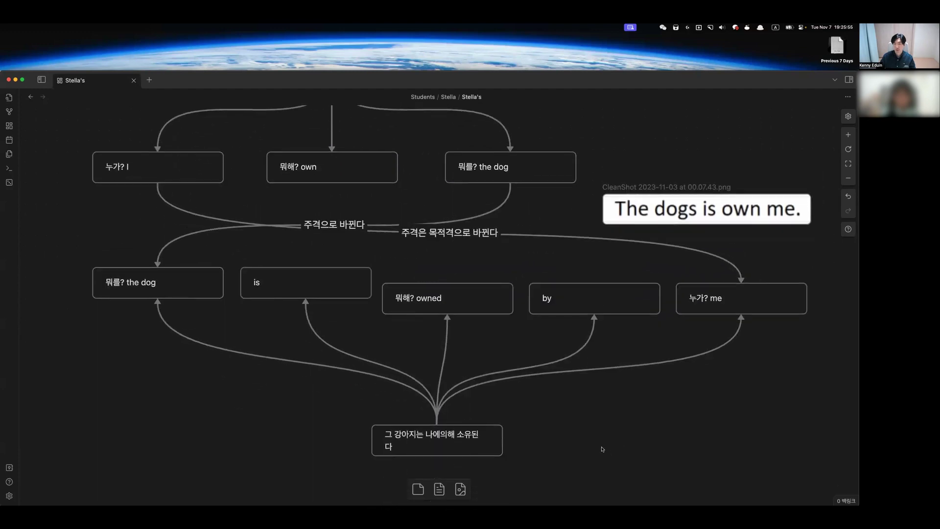
pyautogui.scroll(-5, 537, 452)
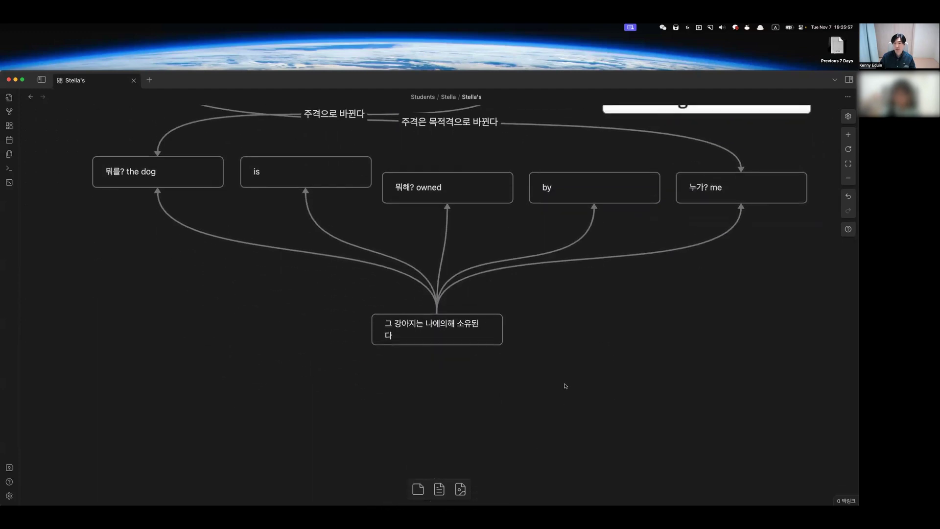
pyautogui.scroll(6, 431, 402)
pyautogui.scroll(-5, 460, 408)
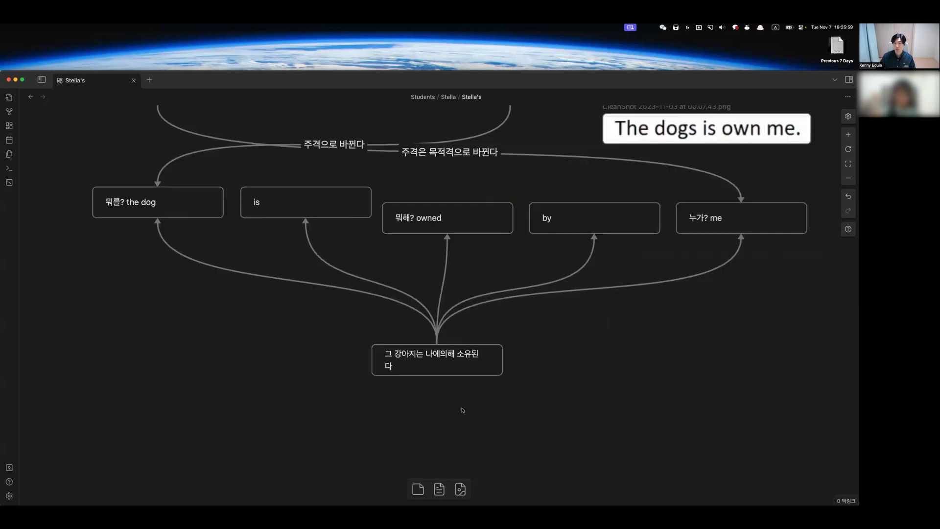
pyautogui.doubleClick(441, 421)
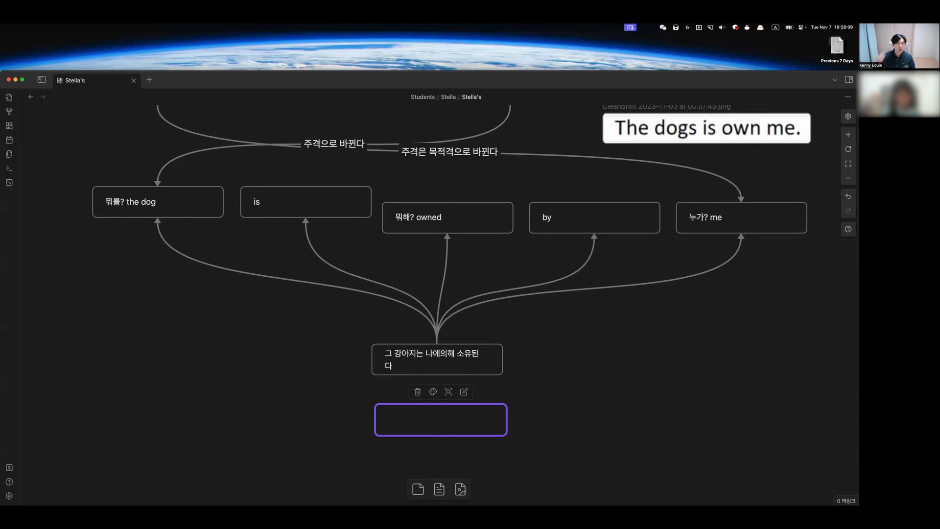
pyautogui.click(621, 407)
pyautogui.click(466, 415)
pyautogui.press('BackSpace')
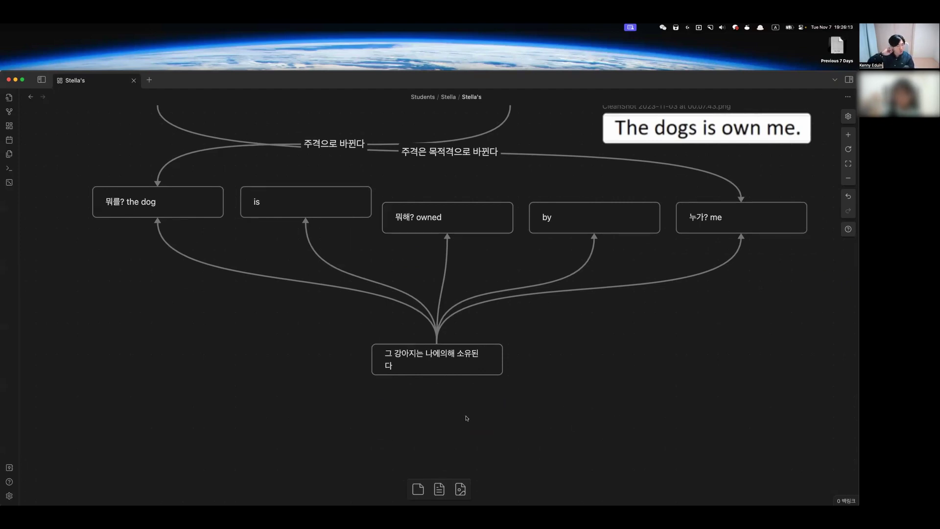
# - Shift the "The dogs is own me." image sideways, past the outer edge of the "누가? me" card
pyautogui.scroll(5, 465, 414)
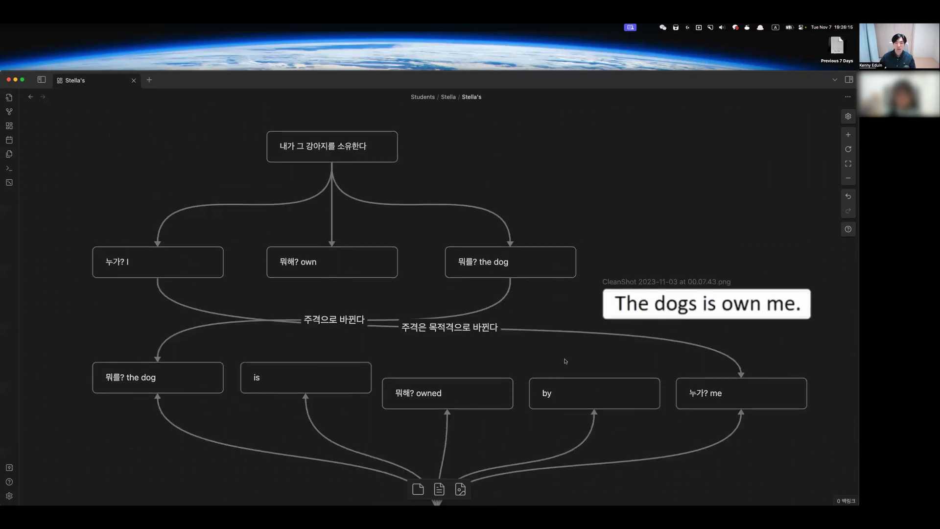
pyautogui.moveTo(691, 296); pyautogui.dragTo(723, 286)
pyautogui.scroll(-2, 546, 386)
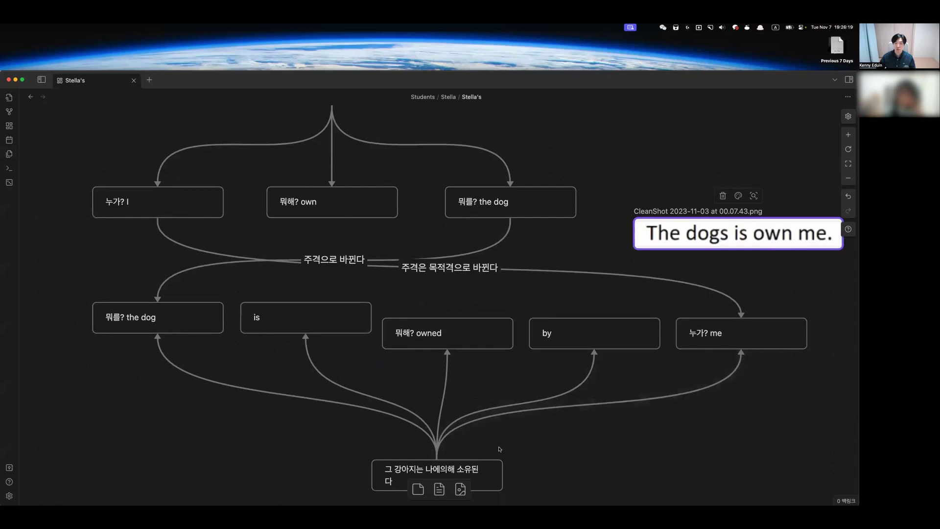
pyautogui.scroll(1, 693, 260)
pyautogui.scroll(2, 693, 261)
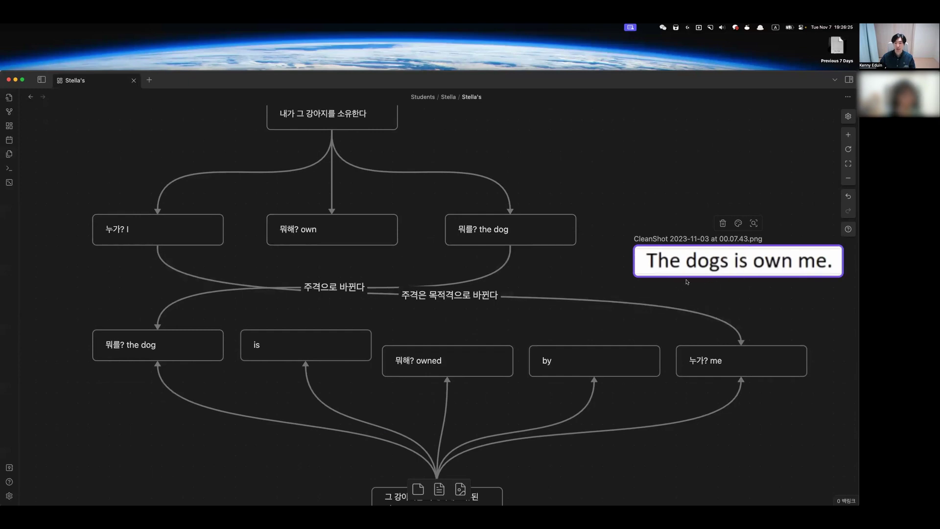
pyautogui.scroll(3, 620, 367)
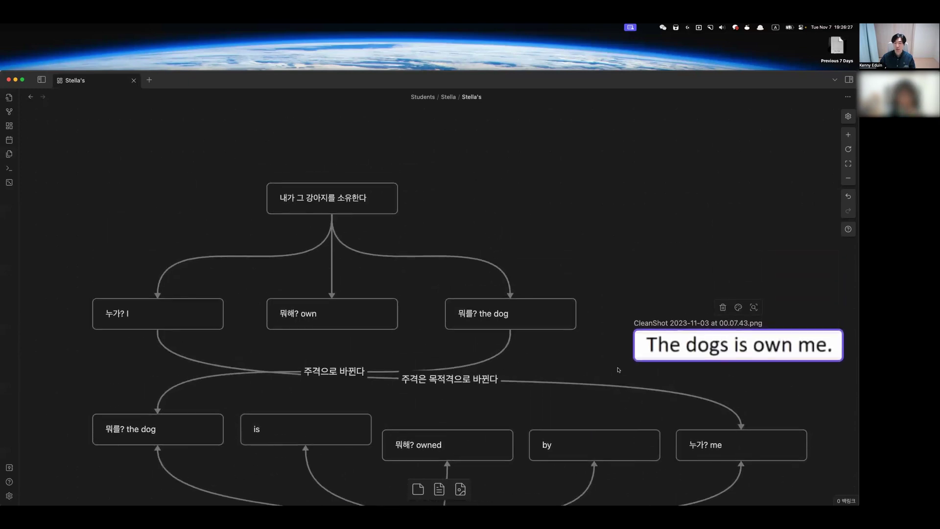
pyautogui.scroll(-4, 618, 370)
pyautogui.scroll(1, 618, 370)
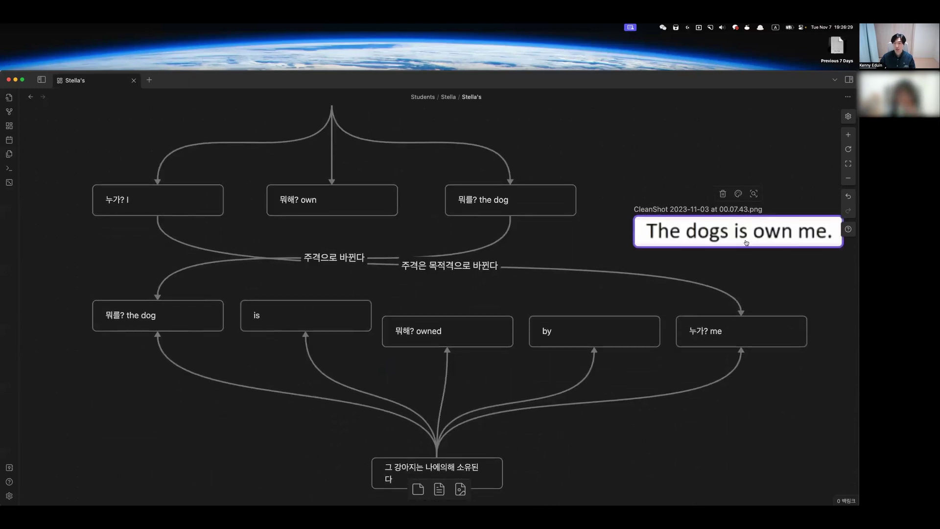
# - Raise the "그 강아지는 나에의해 소유된다" card slightly toward the passive row
pyautogui.click(848, 177)
pyautogui.moveTo(155, 124); pyautogui.dragTo(738, 444)
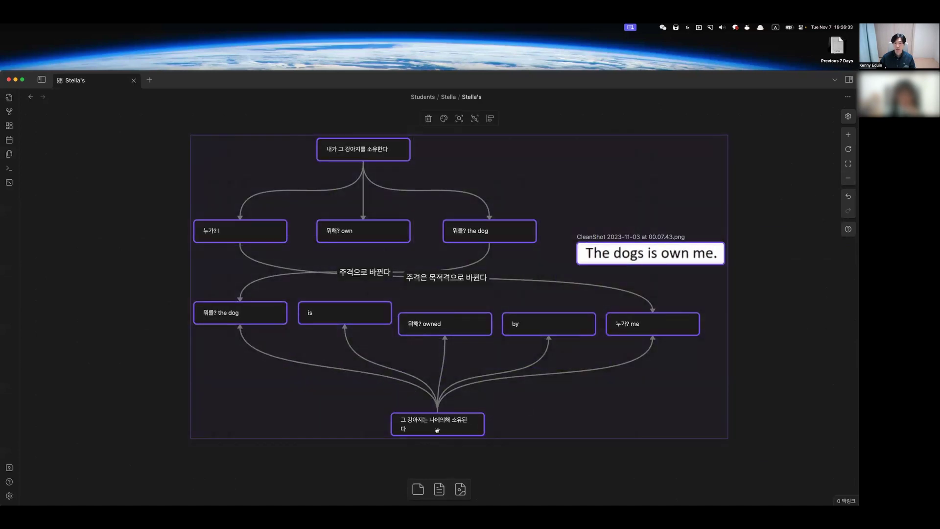
pyautogui.moveTo(450, 433); pyautogui.dragTo(450, 425)
pyautogui.click(545, 436)
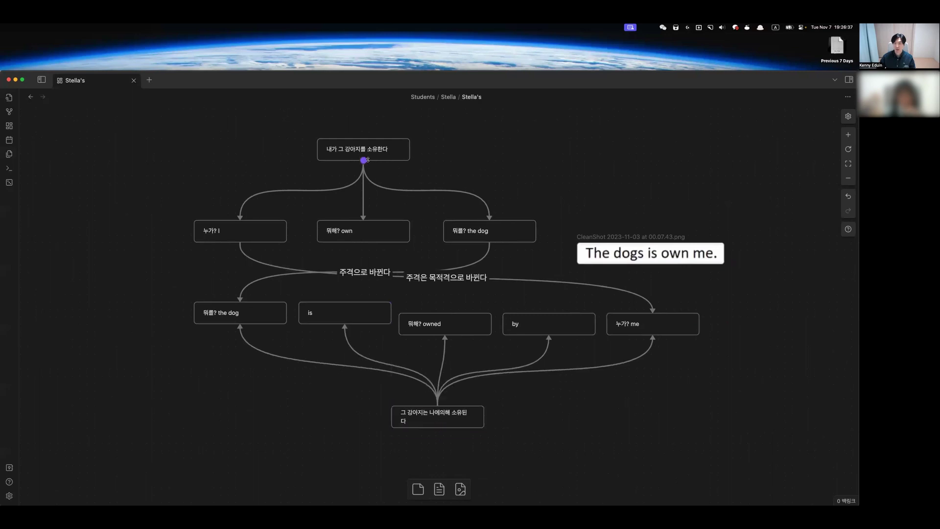
# - Align the outer edge of the "The dogs is own me." image with that of the "누가? me" card
pyautogui.moveTo(126, 126); pyautogui.dragTo(778, 449)
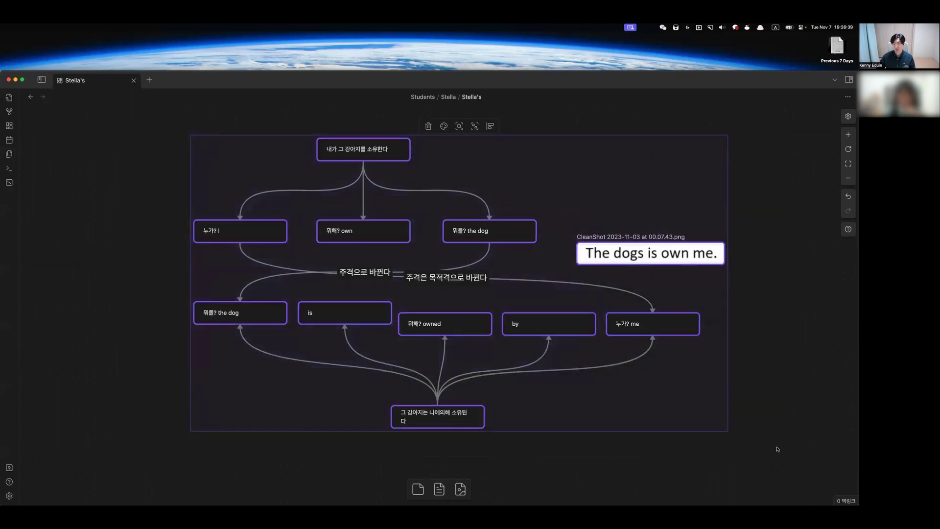
pyautogui.click(764, 233)
pyautogui.moveTo(661, 249); pyautogui.dragTo(636, 249)
pyautogui.click(754, 229)
# - Add a "the dog is owned by me" card beside the "The dogs is own me." image and draw an arrow from the image to it
pyautogui.hscroll(5, 722, 271)
pyautogui.doubleClick(692, 258)
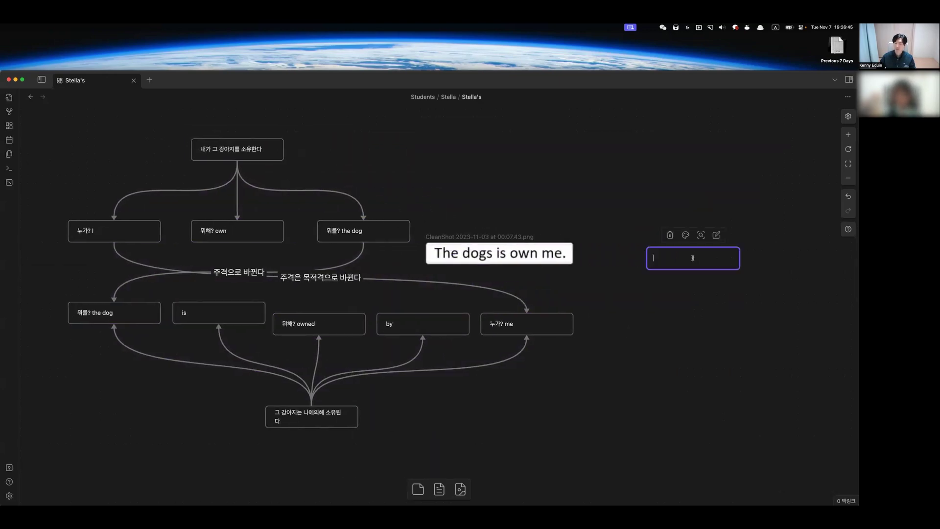
pyautogui.hotkey('ctrl', 'space')
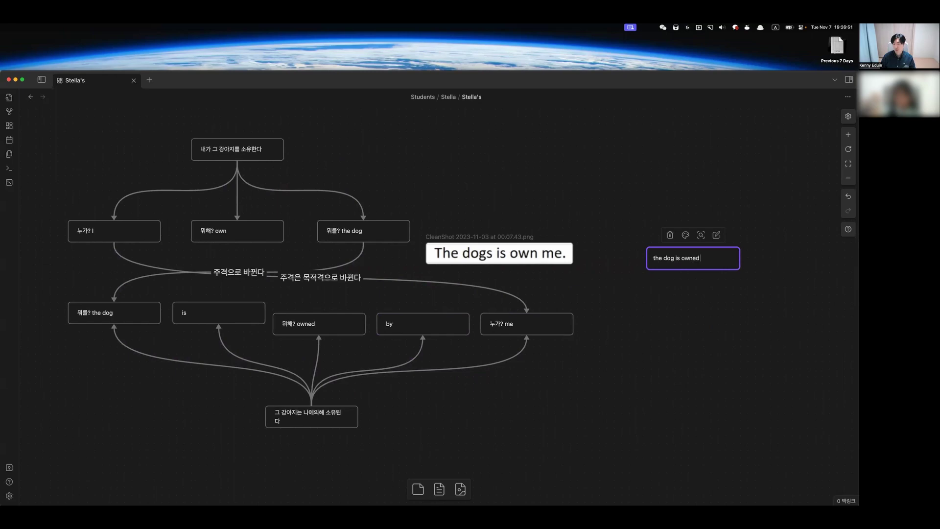
pyautogui.click(681, 315)
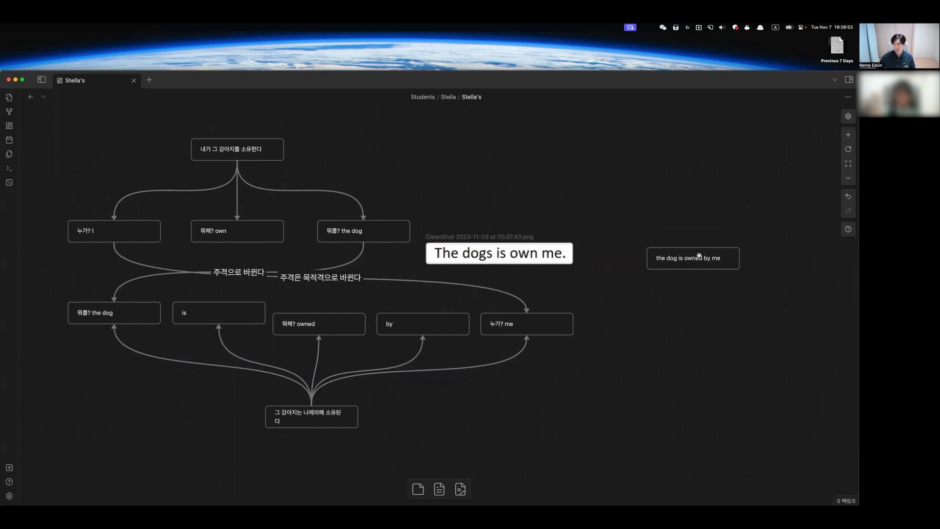
pyautogui.moveTo(693, 265); pyautogui.dragTo(638, 258)
pyautogui.moveTo(573, 253); pyautogui.dragTo(632, 253)
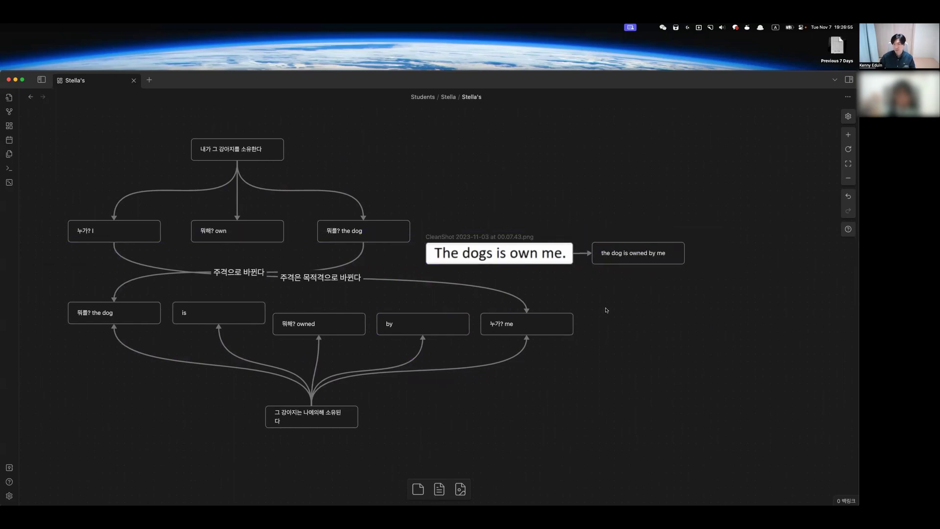
# - Group all the passive-voice diagram's cards and the image, and name the group "수동태 = passive voice"
pyautogui.moveTo(74, 136); pyautogui.dragTo(695, 436)
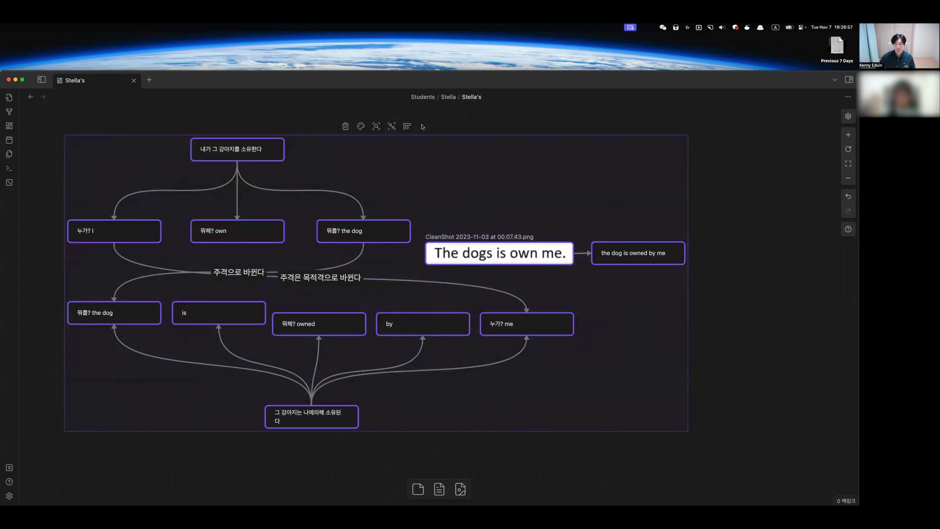
pyautogui.click(389, 127)
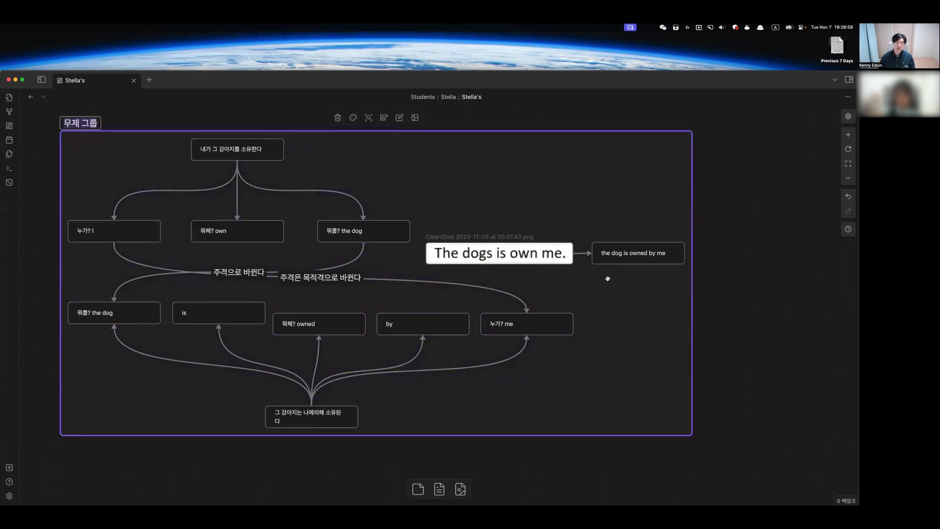
pyautogui.write('tn')
pyautogui.press('BackSpace')
pyautogui.write('수동태 =')
pyautogui.press('capslock')
pyautogui.write('passive voice')
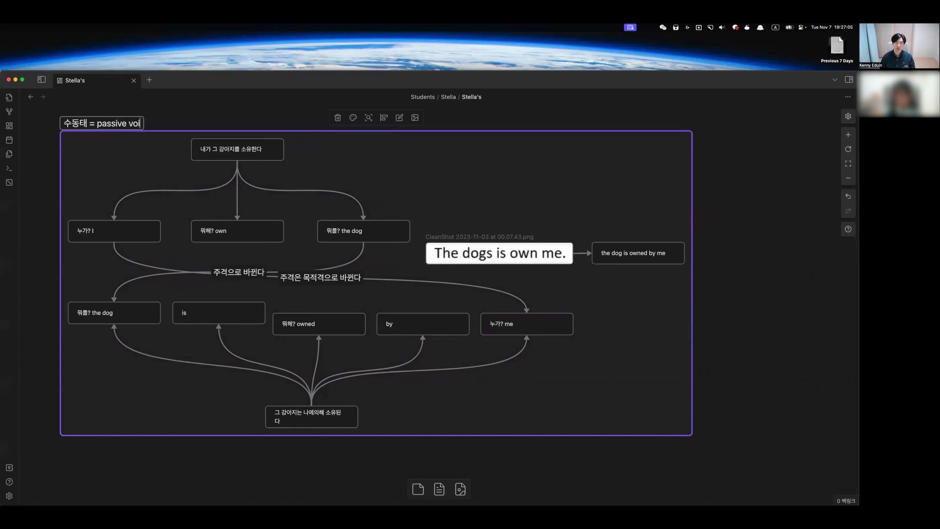
pyautogui.click(742, 274)
# - Delete the remaining copy of the "The dogs is own me." image from the 11-02 group
pyautogui.hscroll(-5, 744, 276)
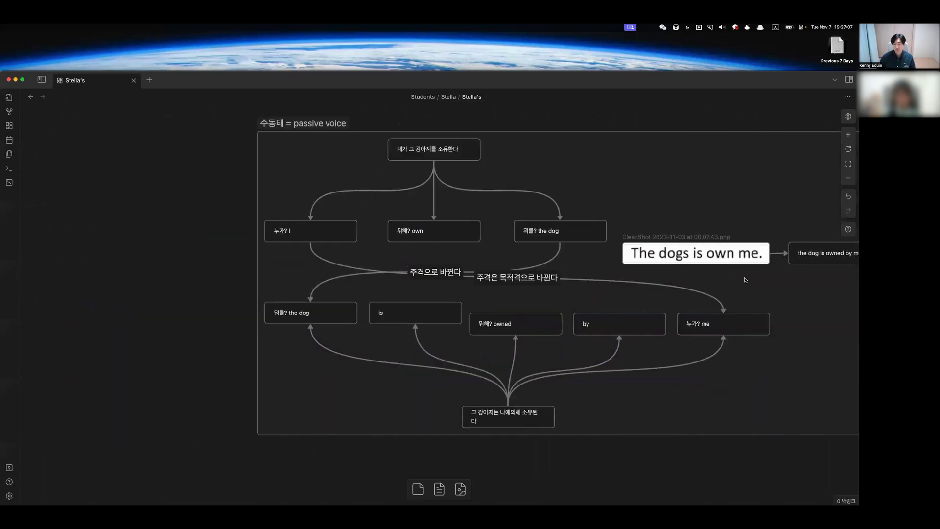
pyautogui.scroll(-10, 745, 280)
pyautogui.scroll(-10, 744, 279)
pyautogui.hscroll(-5, 744, 278)
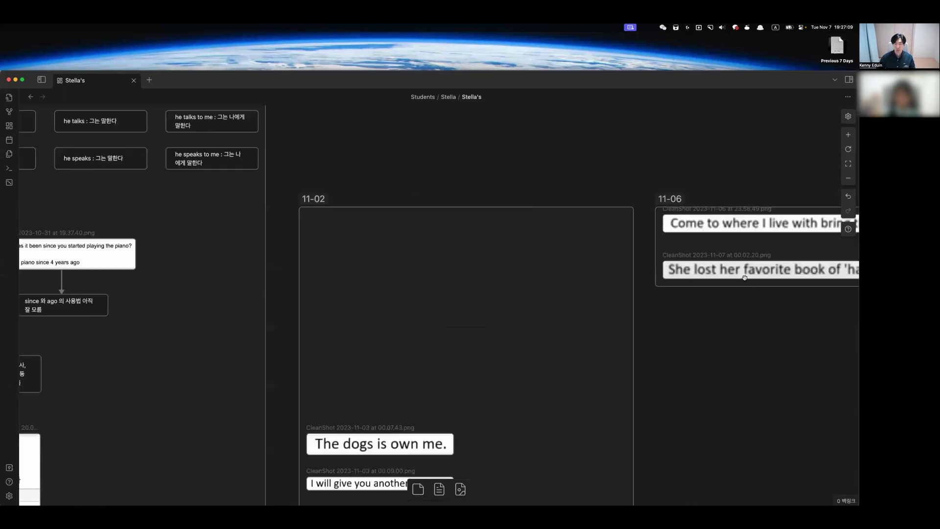
pyautogui.scroll(2, 635, 274)
pyautogui.scroll(2, 474, 247)
pyautogui.scroll(3, 493, 434)
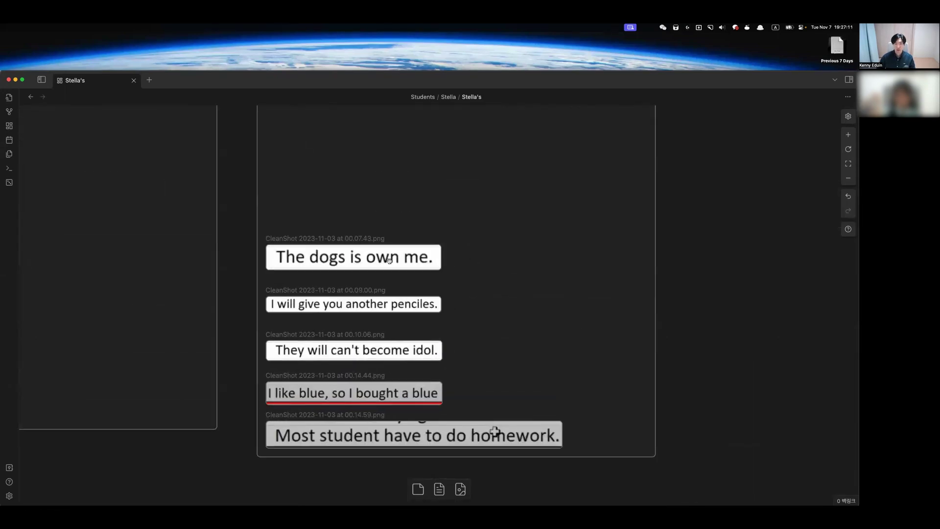
pyautogui.click(381, 258)
pyautogui.press('BackSpace')
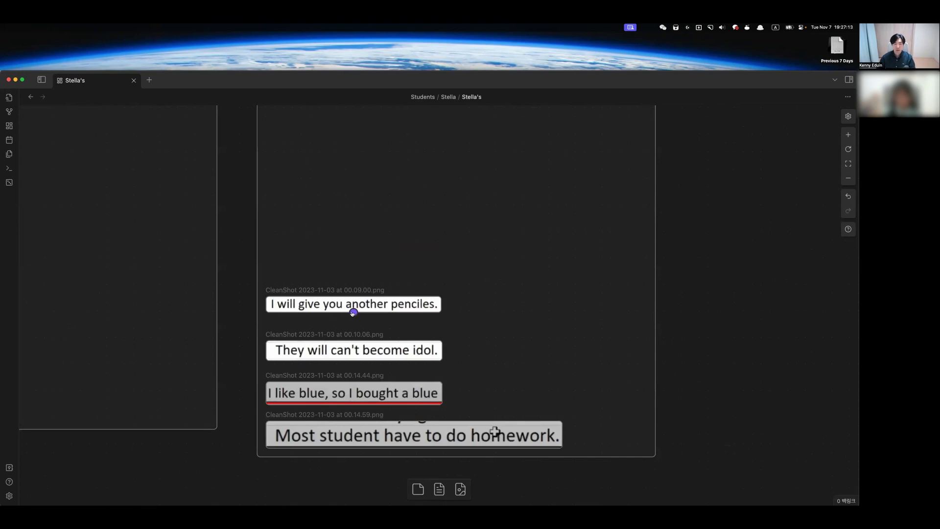
# - Move the "I will give you another penciles." image below the "parents' house" row, and the 11-06 group above the 11-02 group
pyautogui.click(354, 311)
pyautogui.scroll(3, 353, 310)
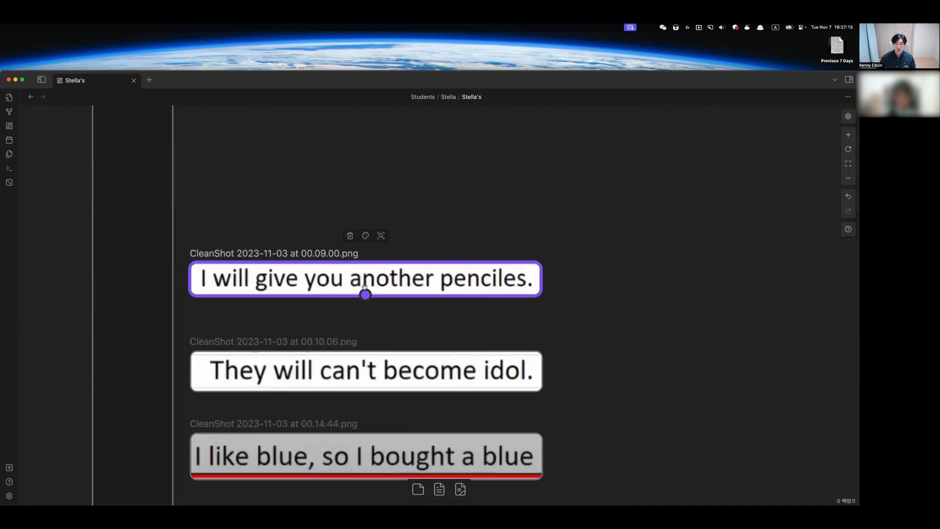
pyautogui.scroll(-2, 364, 291)
pyautogui.scroll(-6, 364, 289)
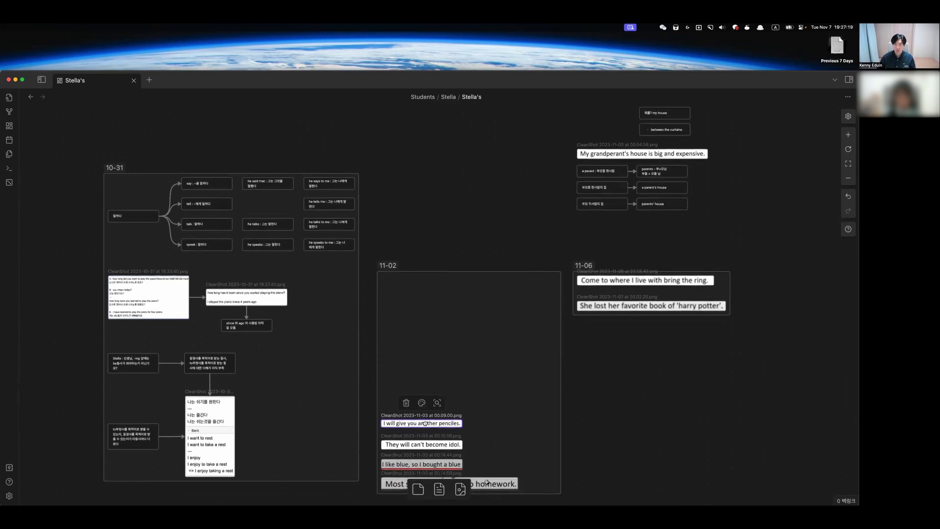
pyautogui.moveTo(424, 423)
pyautogui.mouseDown()
pyautogui.moveTo(638, 206)
pyautogui.moveTo(619, 225)
pyautogui.mouseUp()
pyautogui.click(684, 385)
pyautogui.moveTo(584, 265); pyautogui.dragTo(389, 176)
# - Raise the "I will give you another penciles." image closer to the "부모 두사람의 집" card, keeping their edges aligned
pyautogui.scroll(5, 752, 320)
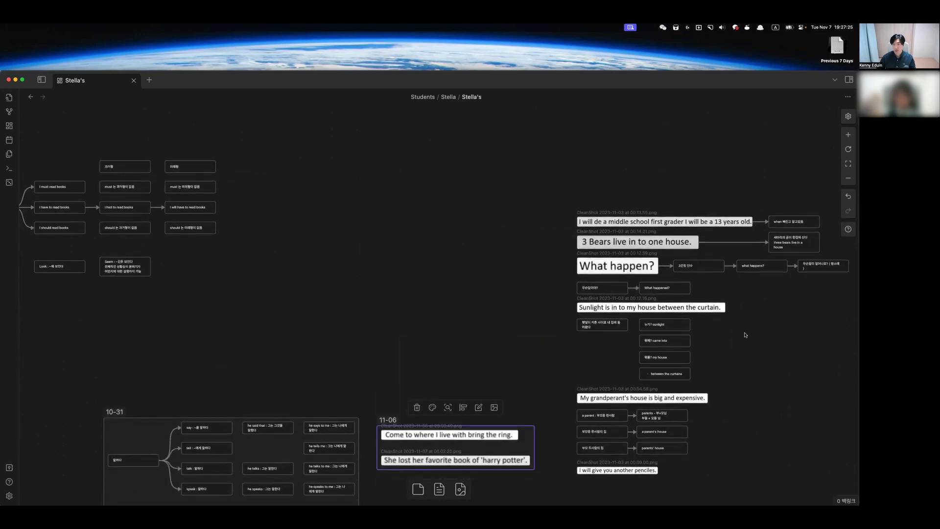
pyautogui.scroll(-5, 743, 333)
pyautogui.hscroll(4, 700, 382)
pyautogui.scroll(2, 488, 321)
pyautogui.scroll(5, 488, 321)
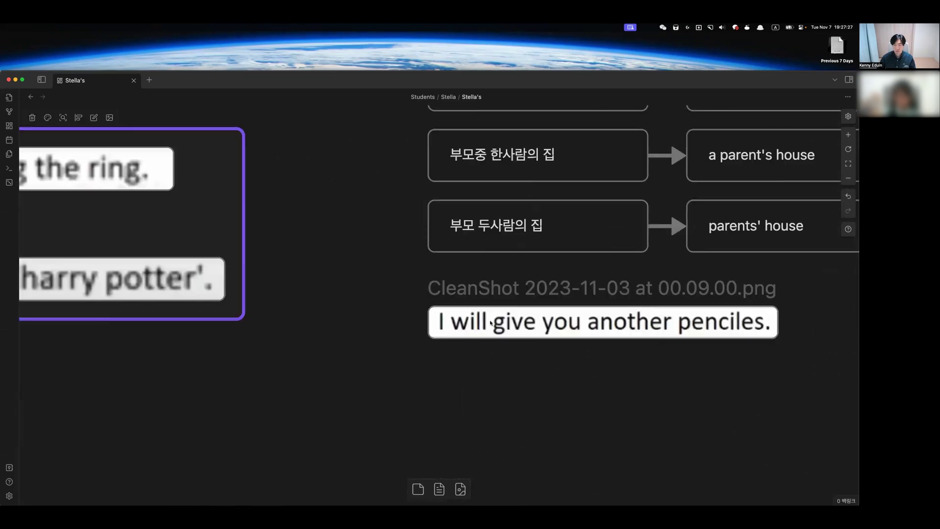
pyautogui.hscroll(6, 489, 321)
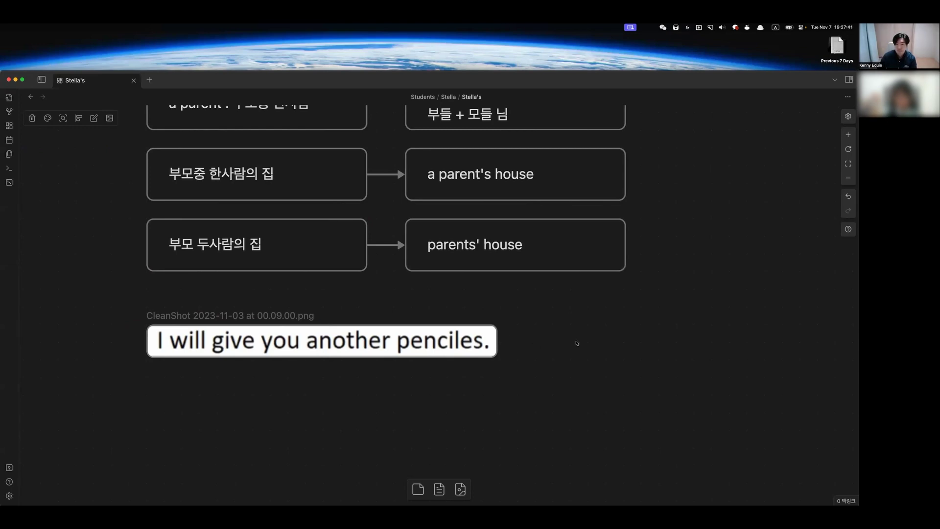
pyautogui.keyDown('shift'); pyautogui.click(384, 343); pyautogui.keyUp('shift')
pyautogui.moveTo(386, 338); pyautogui.dragTo(386, 321)
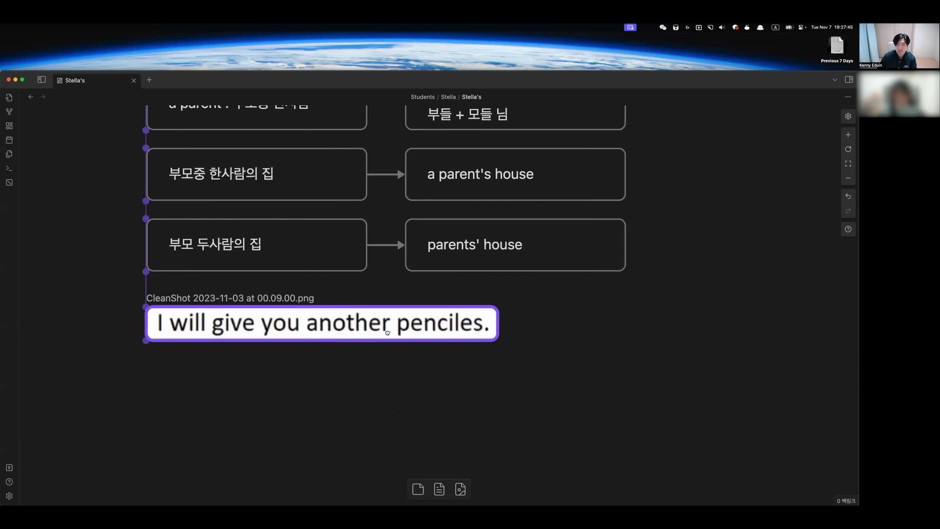
pyautogui.click(523, 382)
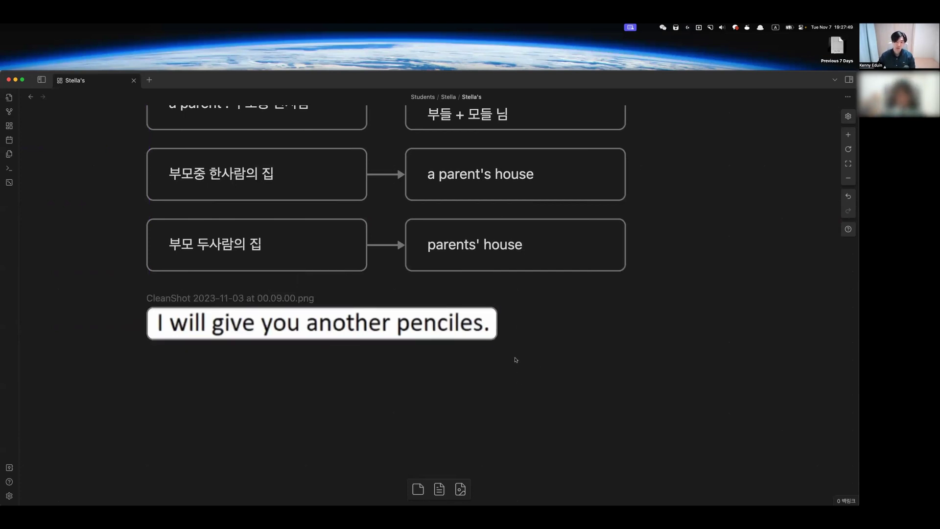
# - Add a card reading "another = 1" below the "I will give you another penciles." image
pyautogui.doubleClick(392, 410)
pyautogui.write('another ')
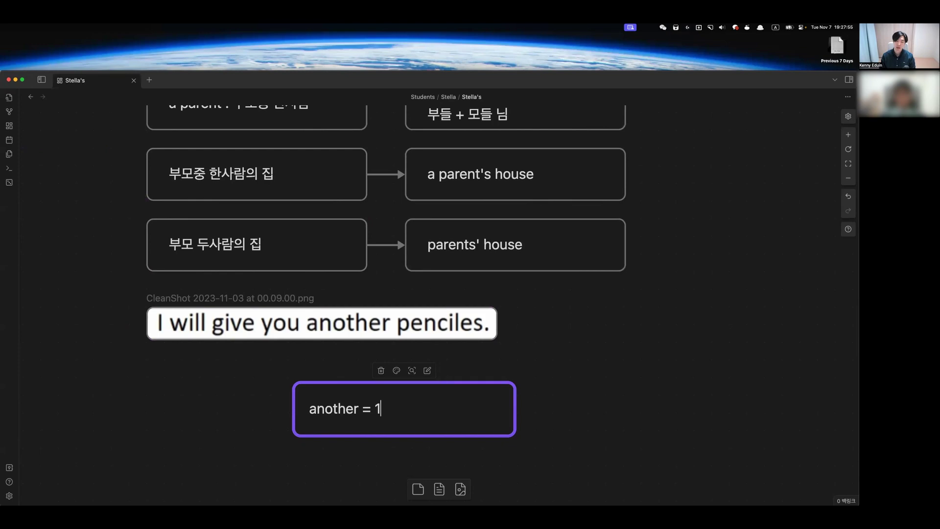
pyautogui.write('= 1')
pyautogui.click(590, 403)
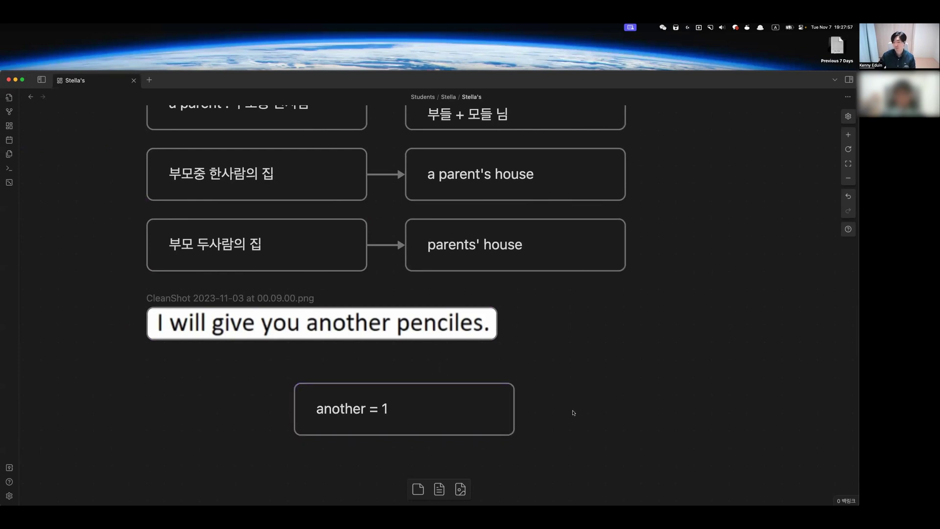
# - Add a card reading "other = 1<" beside the "another = 1" card
pyautogui.doubleClick(600, 416)
pyautogui.write('other')
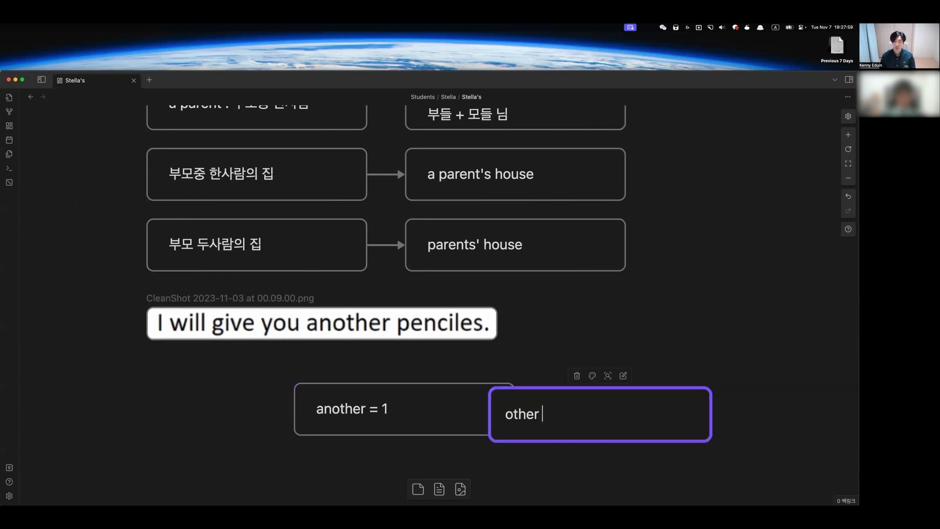
pyautogui.write(' = 1>')
pyautogui.press('BackSpace')
pyautogui.write('<')
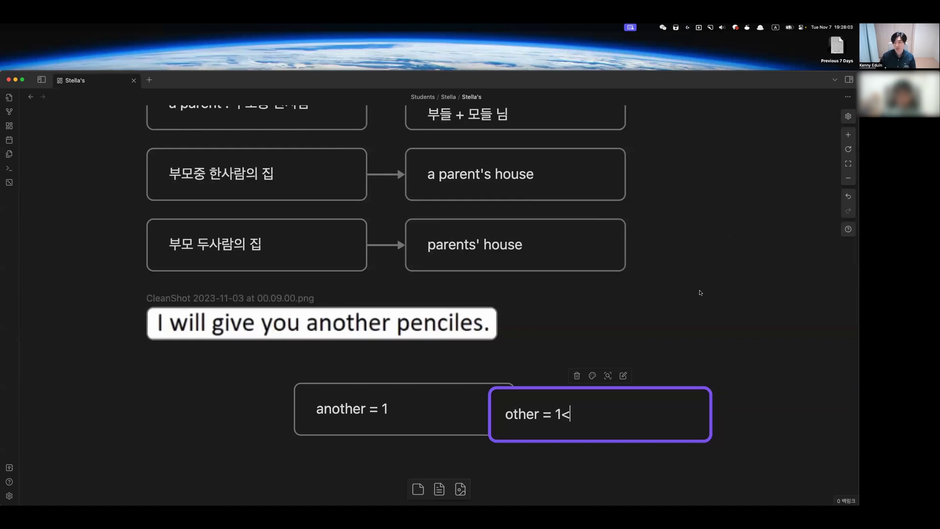
# - Stack the "another = 1" and "other = 1<" cards to the right of the "another penciles" image and connect the image to both with arrows
pyautogui.click(692, 309)
pyautogui.moveTo(422, 414); pyautogui.dragTo(670, 325)
pyautogui.moveTo(631, 416); pyautogui.dragTo(693, 399)
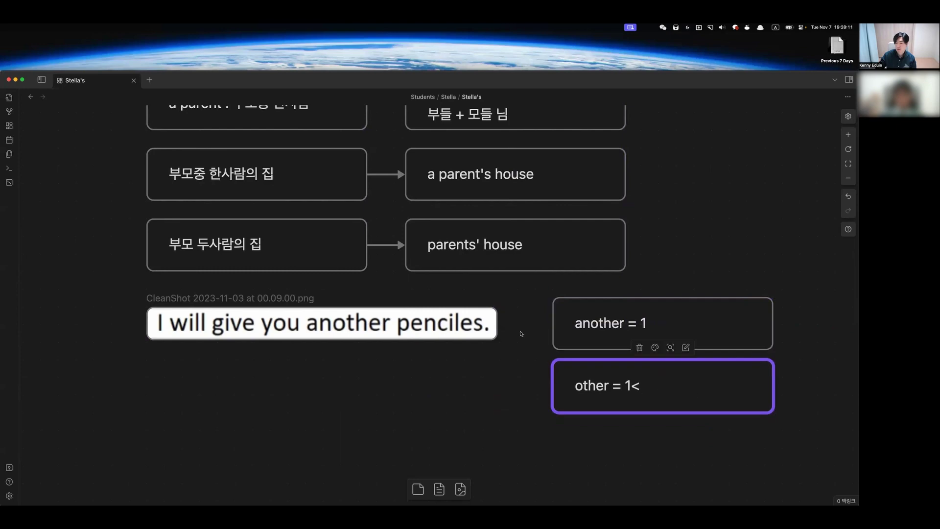
pyautogui.moveTo(497, 323); pyautogui.dragTo(555, 385)
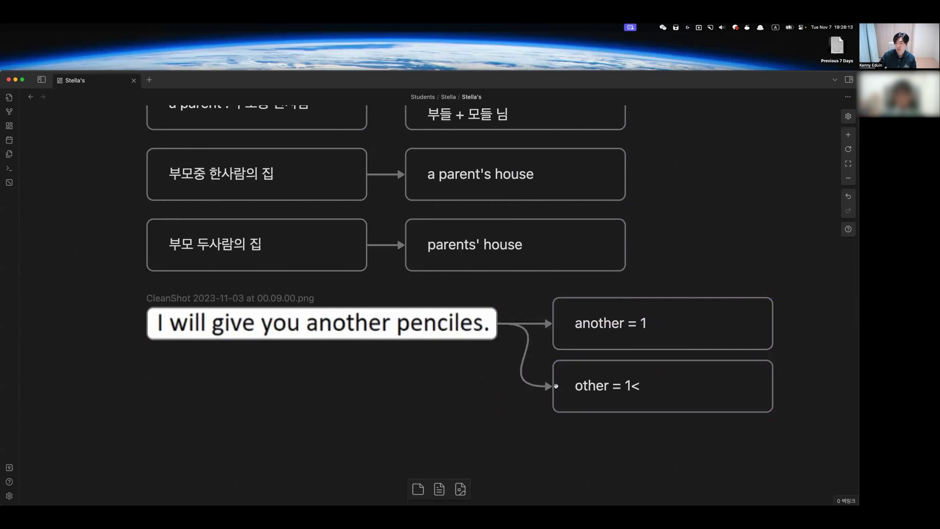
pyautogui.moveTo(674, 281); pyautogui.dragTo(749, 322)
pyautogui.click(549, 447)
# - Add a card reading "I will give you another a pencil" below the "another penciles" image, aligned with its left edge
pyautogui.hscroll(10, 579, 447)
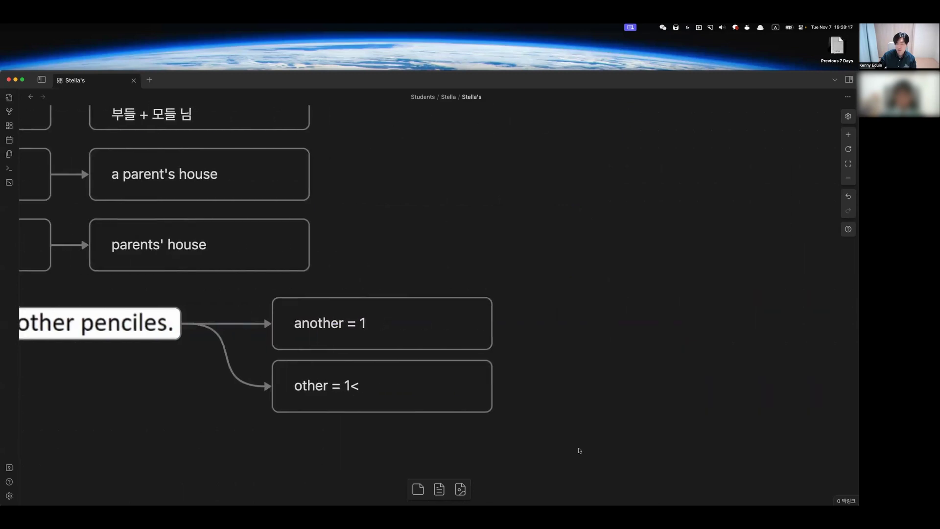
pyautogui.scroll(-10, 578, 448)
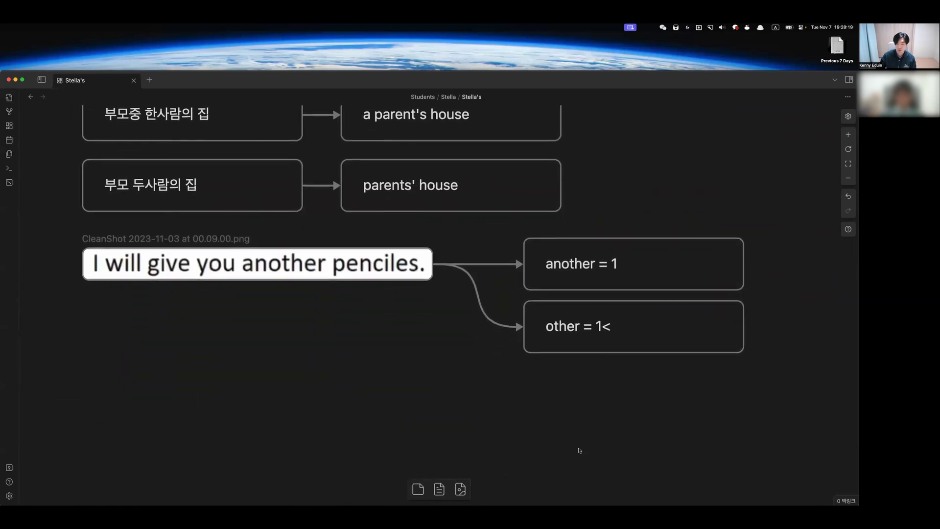
pyautogui.doubleClick(171, 348)
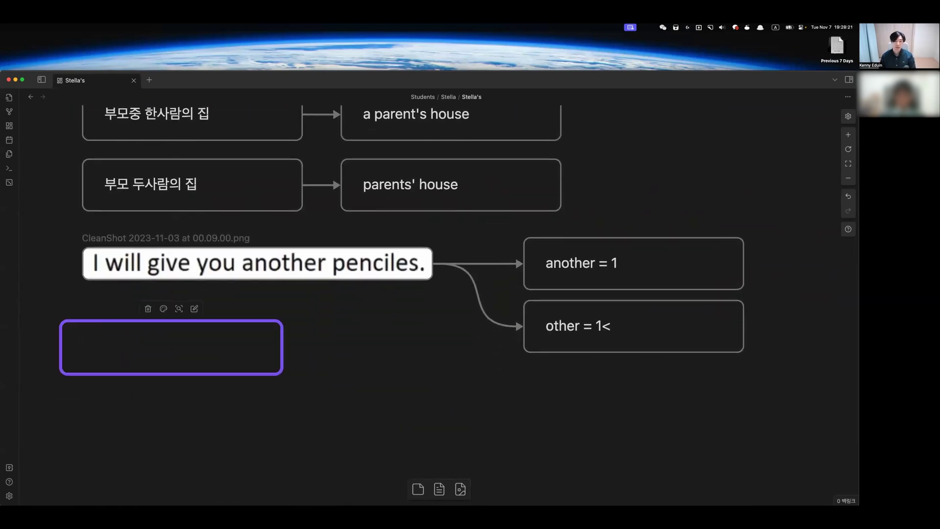
pyautogui.click(275, 398)
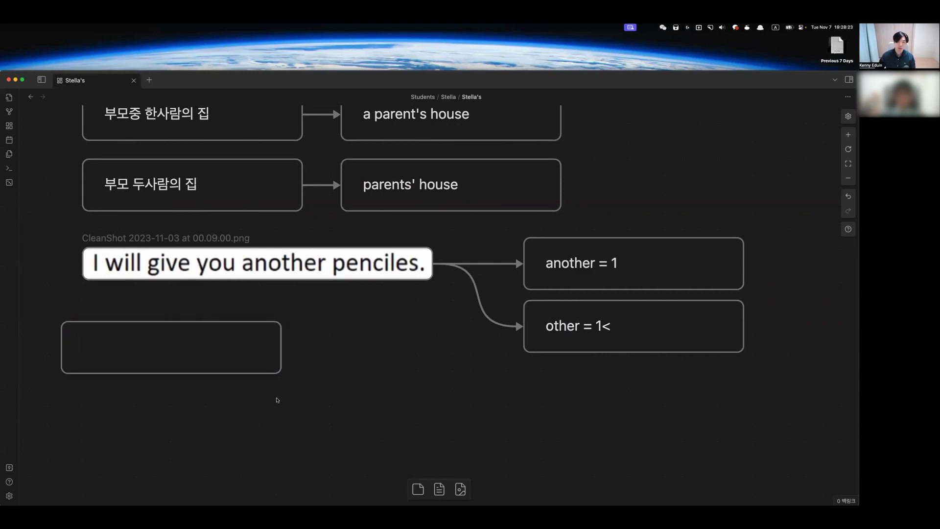
pyautogui.moveTo(195, 346); pyautogui.dragTo(213, 408)
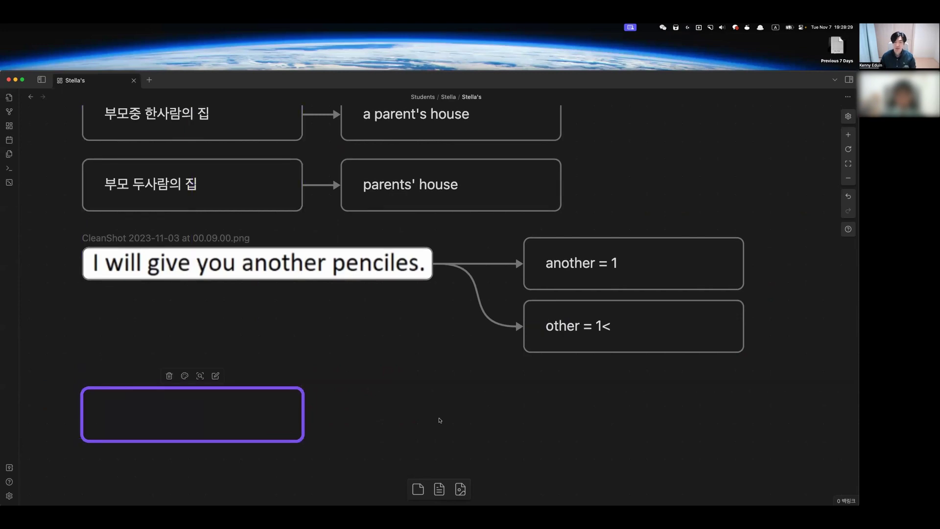
pyautogui.write('will')
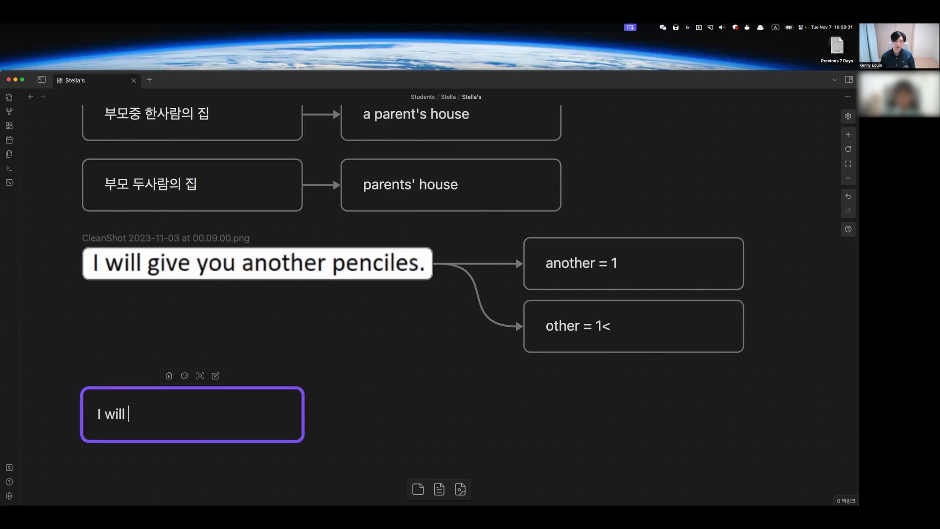
pyautogui.write(' give you another')
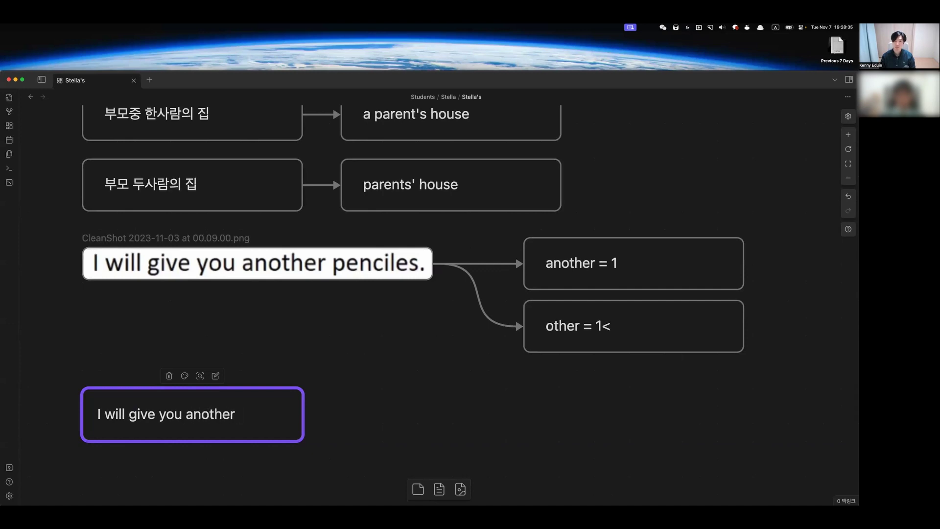
pyautogui.write(' a pencil')
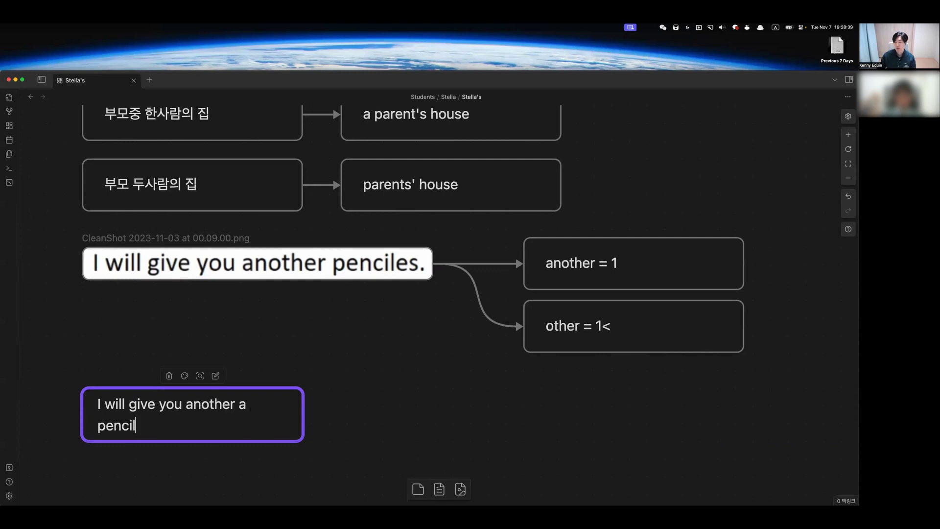
pyautogui.click(461, 405)
# - Add a card reading "I will give you another pencil" below the "other = 1<" card and draw an arrow to it from the "another a pencil" card
pyautogui.doubleClick(479, 429)
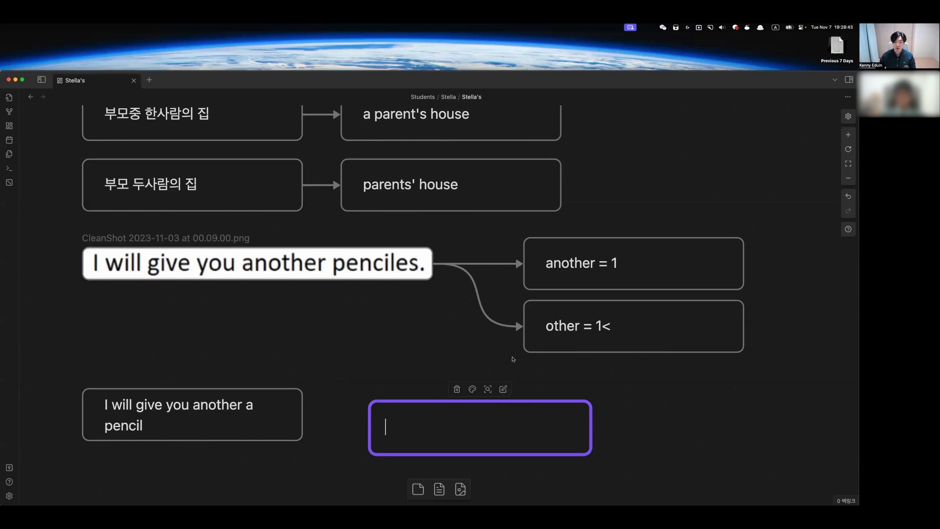
pyautogui.doubleClick(553, 273)
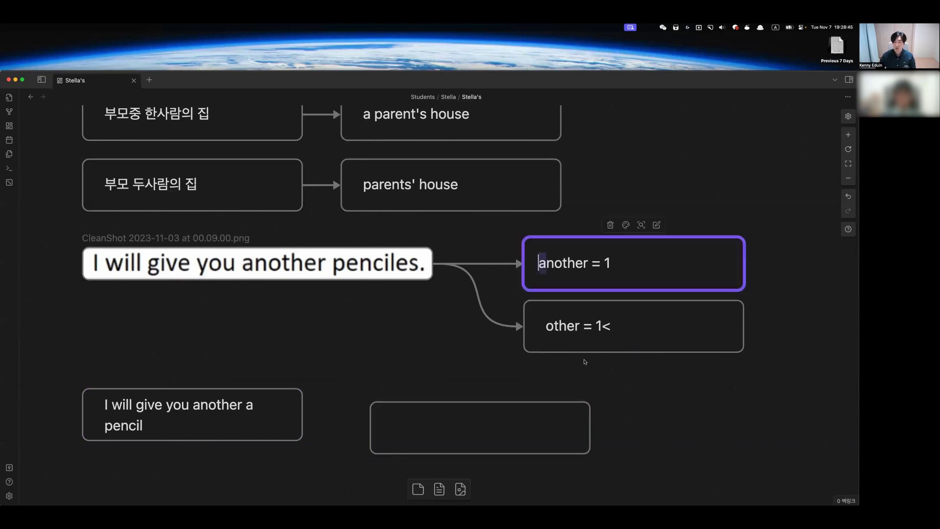
pyautogui.doubleClick(481, 406)
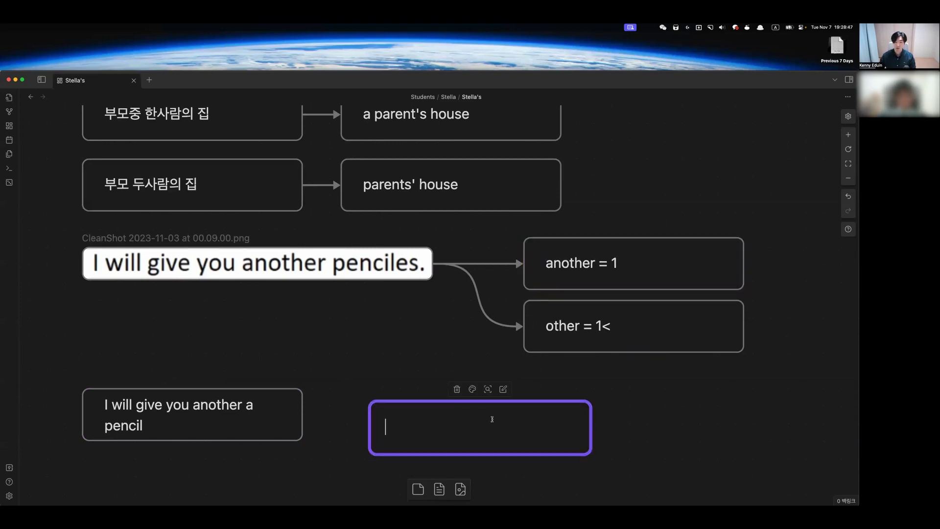
pyautogui.write('I will gi')
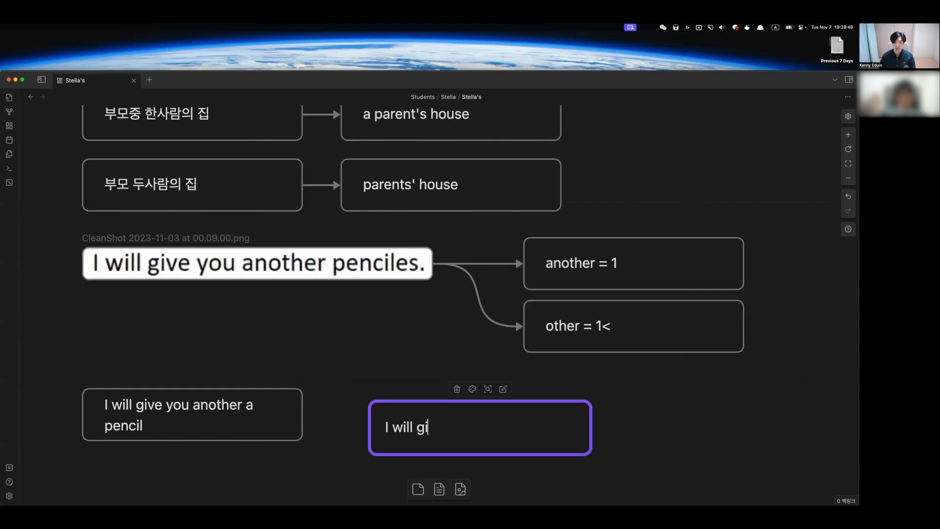
pyautogui.write('ve you another ')
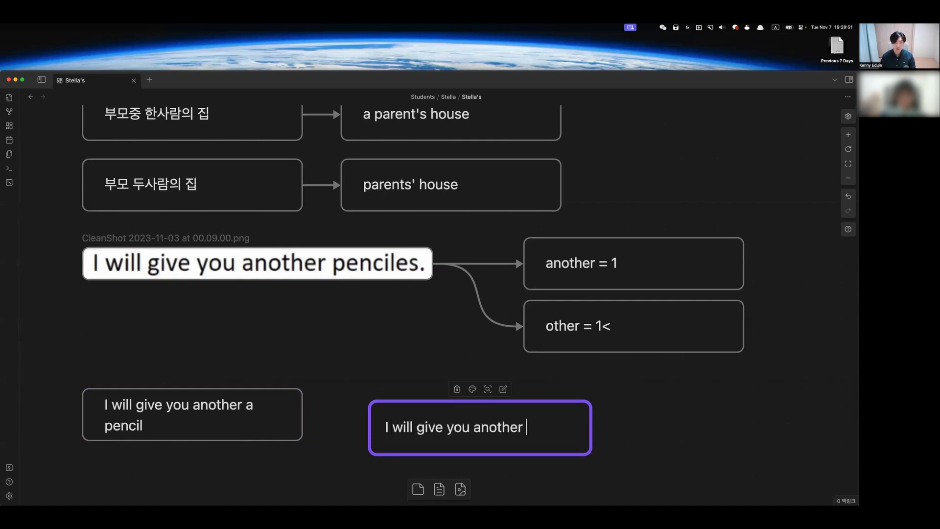
pyautogui.write('pencil')
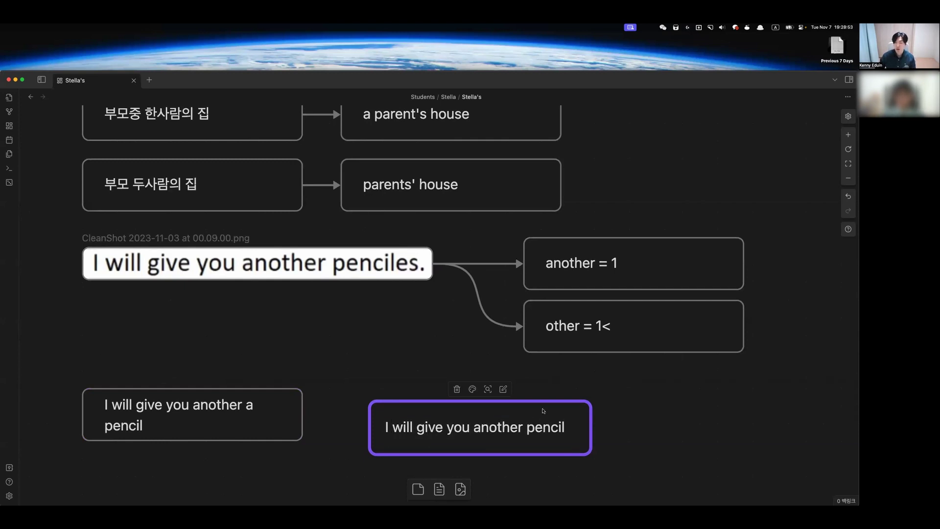
pyautogui.press('Escape')
pyautogui.moveTo(541, 425); pyautogui.dragTo(692, 411)
pyautogui.moveTo(302, 414); pyautogui.dragTo(514, 409)
# - Add a card reading "I will give you other pencils" below the "I will give you another a pencil" card
pyautogui.scroll(-4, 339, 436)
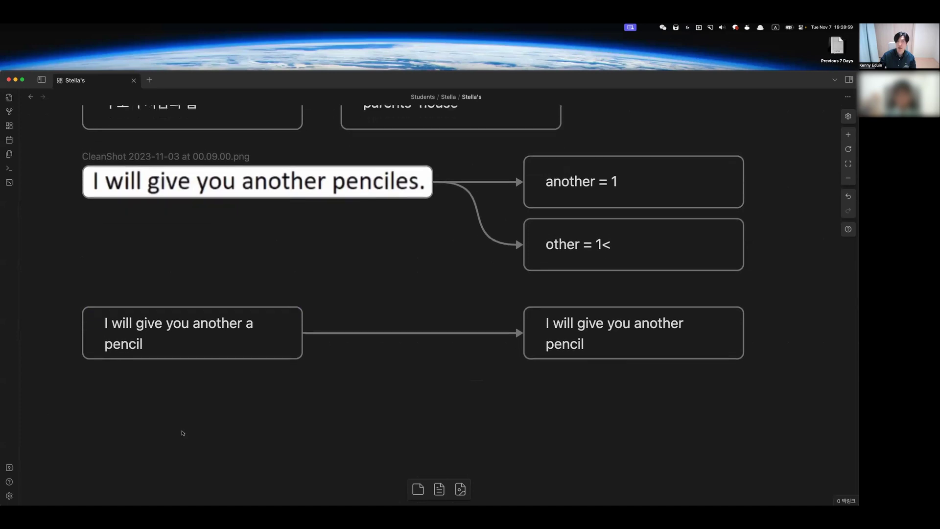
pyautogui.doubleClick(147, 434)
pyautogui.click(327, 463)
pyautogui.moveTo(166, 428); pyautogui.dragTo(210, 403)
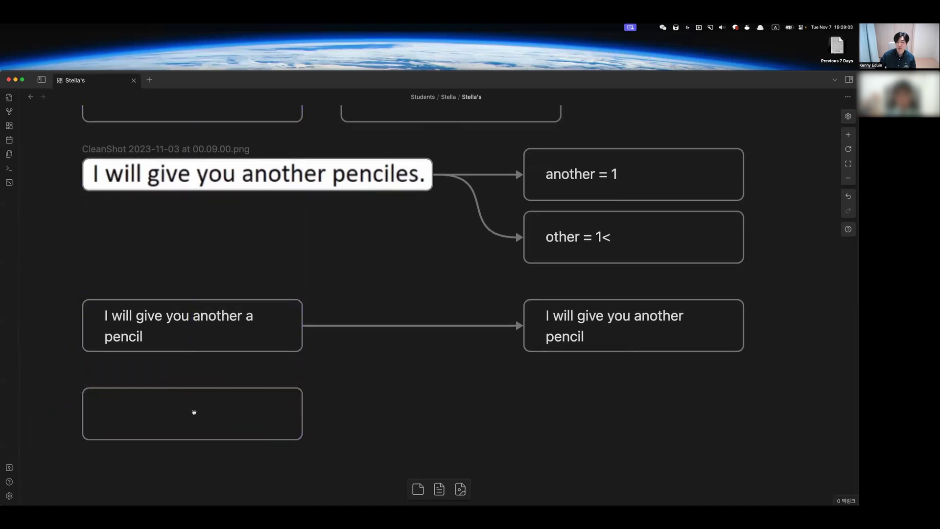
pyautogui.doubleClick(193, 411)
pyautogui.write('I w')
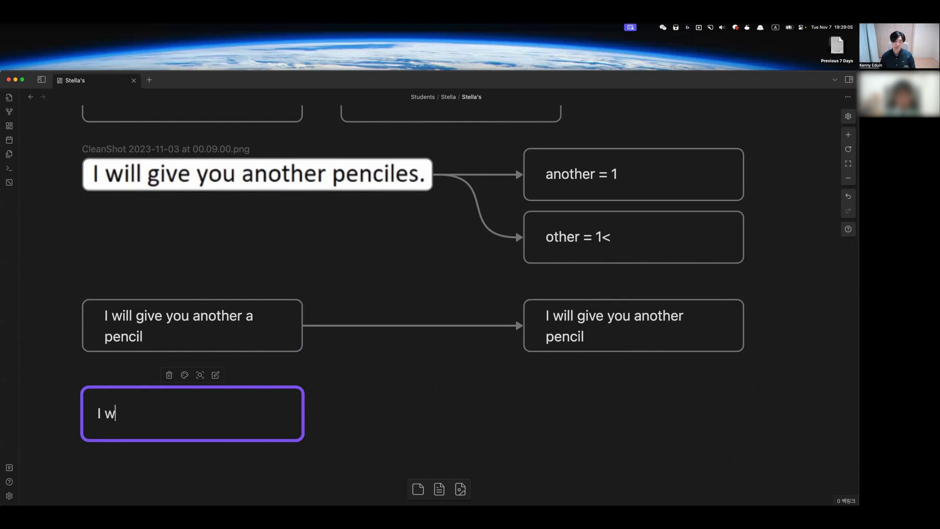
pyautogui.write('ill give you other pencils')
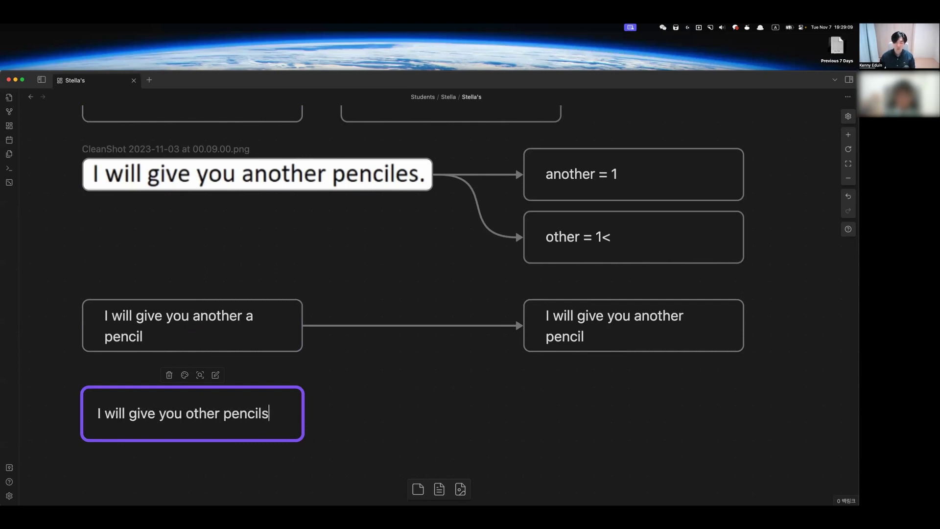
pyautogui.click(473, 389)
# - Move the "other pencils" card below "I will give you another pencil" and connect the "another a pencil" card to it with an arrow
pyautogui.moveTo(261, 416)
pyautogui.mouseDown()
pyautogui.moveTo(692, 413)
pyautogui.moveTo(699, 396)
pyautogui.mouseUp()
pyautogui.click(431, 418)
pyautogui.moveTo(303, 325)
pyautogui.mouseDown()
pyautogui.moveTo(499, 406)
pyautogui.moveTo(529, 400)
pyautogui.mouseUp()
pyautogui.doubleClick(607, 332)
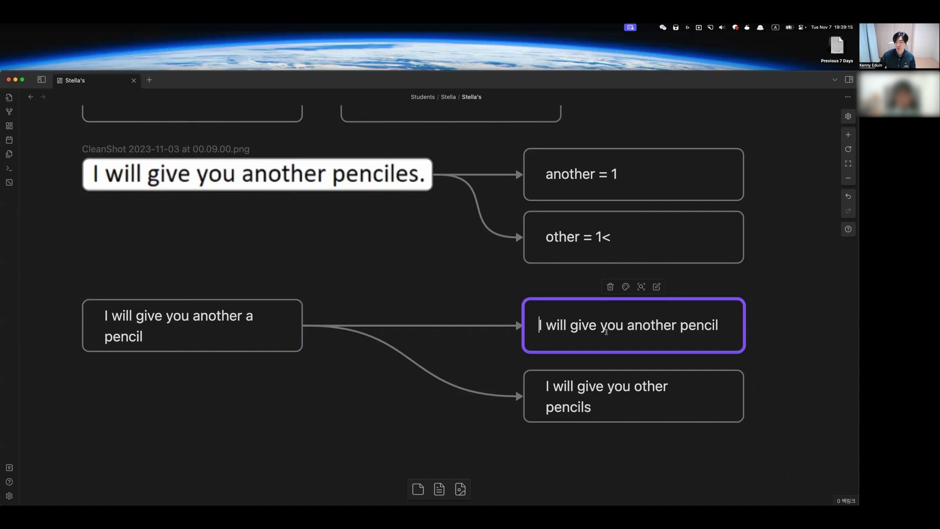
pyautogui.doubleClick(684, 322)
pyautogui.click(682, 389)
pyautogui.doubleClick(683, 391)
pyautogui.press('super+a')
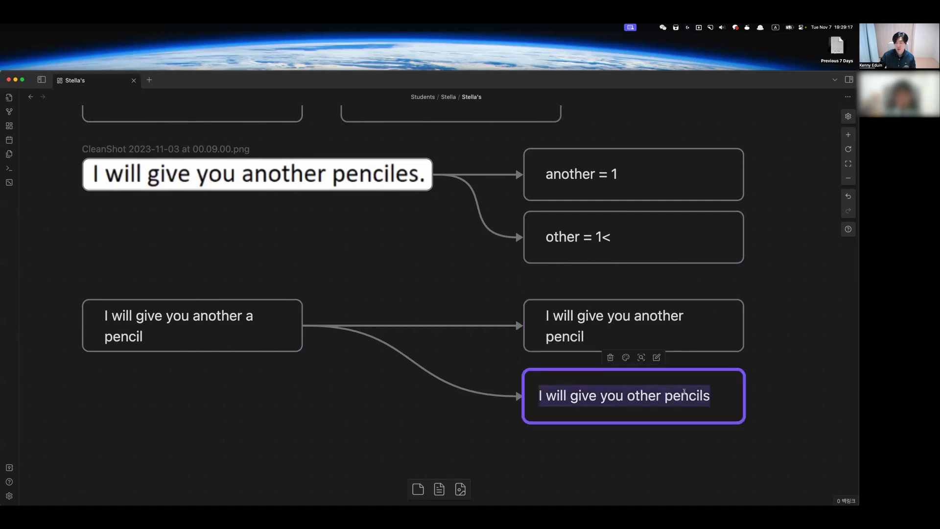
pyautogui.doubleClick(494, 422)
pyautogui.click(687, 466)
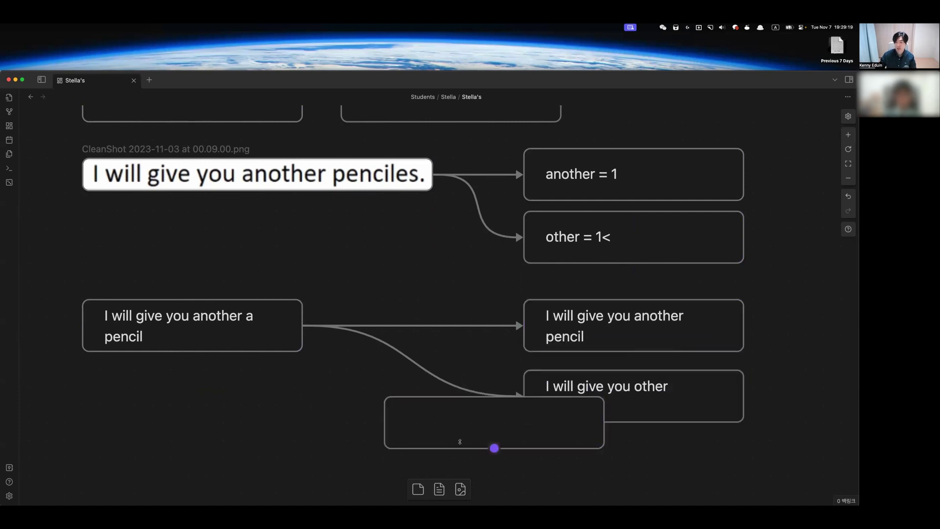
pyautogui.click(492, 443)
pyautogui.press('BackSpace')
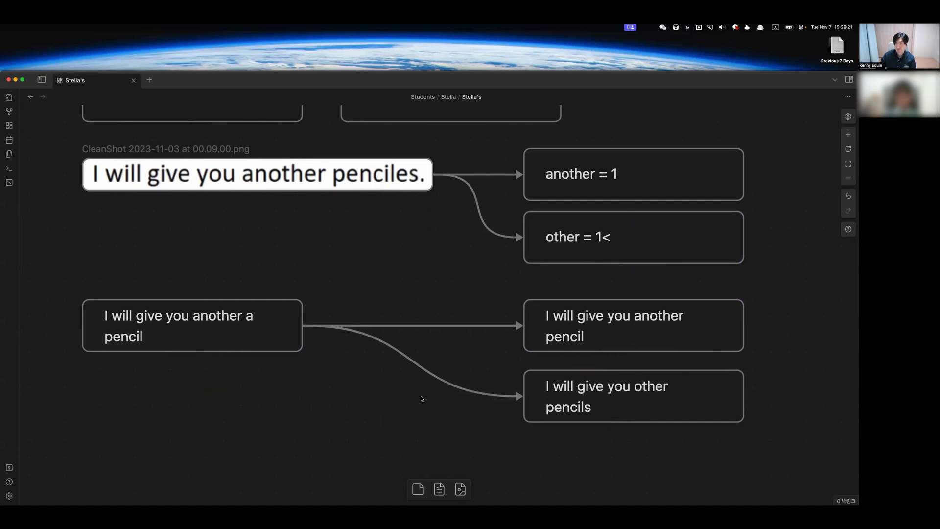
# - Move the "They will can't become idol." image out of its group to below the "I will give you another a pencil" card, aligning their left edges
pyautogui.scroll(-15, 316, 407)
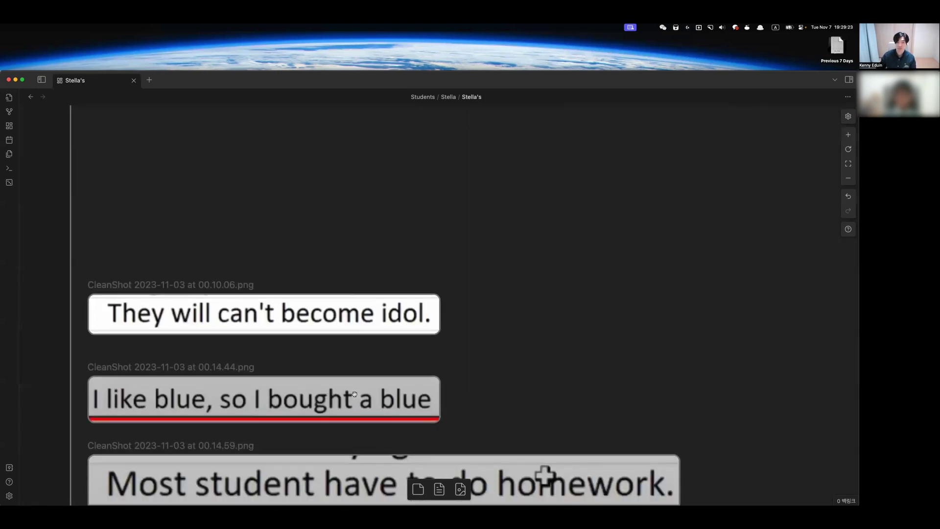
pyautogui.moveTo(286, 327)
pyautogui.mouseDown()
pyautogui.moveTo(854, 85)
pyautogui.moveTo(455, 330)
pyautogui.moveTo(598, 424)
pyautogui.moveTo(680, 512)
pyautogui.moveTo(736, 360)
pyautogui.moveTo(839, 320)
pyautogui.moveTo(719, 263)
pyautogui.moveTo(501, 236)
pyautogui.moveTo(327, 247)
pyautogui.moveTo(364, 251)
pyautogui.mouseUp()
pyautogui.click(528, 318)
pyautogui.scroll(4, 507, 377)
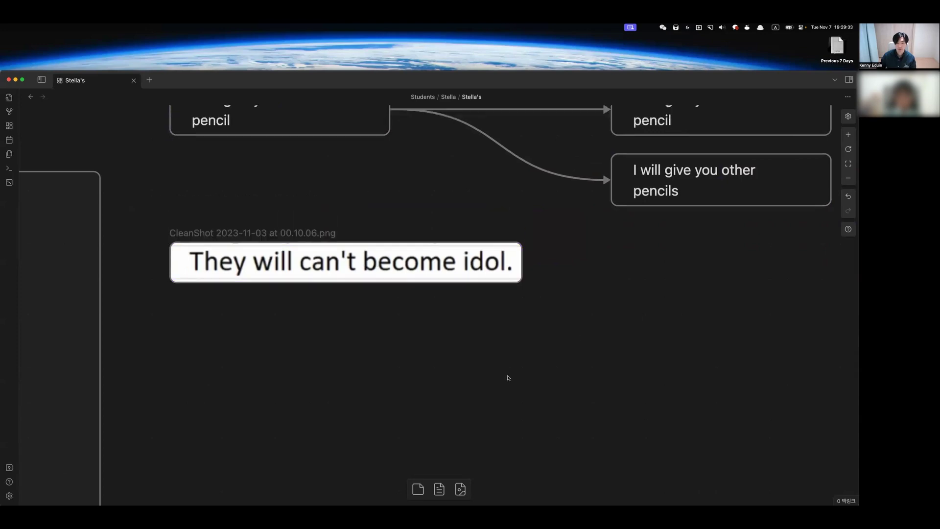
# - Add a card reading "그들은 아이돌이 될 수 없을 것이다" below the "They will can't become idol." image, aligned with its left edge
pyautogui.hscroll(4, 532, 377)
pyautogui.hscroll(-1, 534, 379)
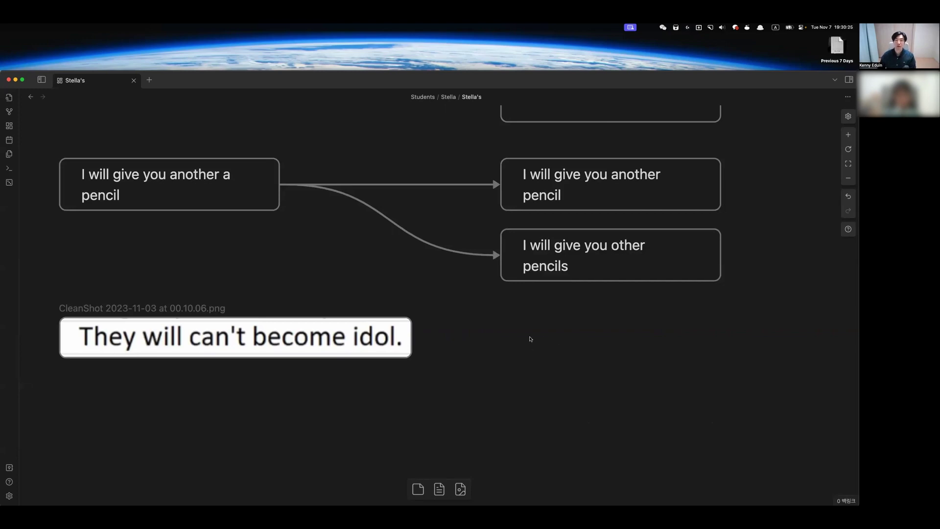
pyautogui.doubleClick(242, 441)
pyautogui.click(417, 434)
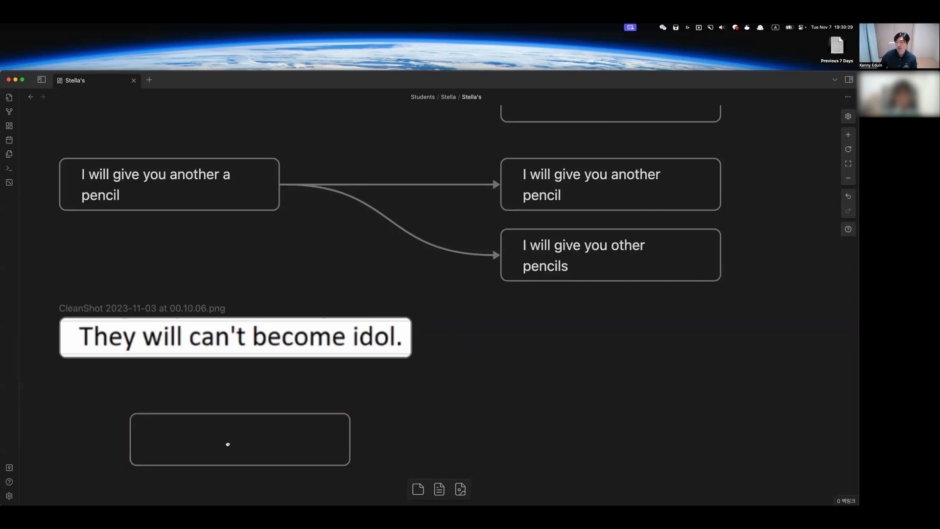
pyautogui.moveTo(227, 444); pyautogui.dragTo(152, 422)
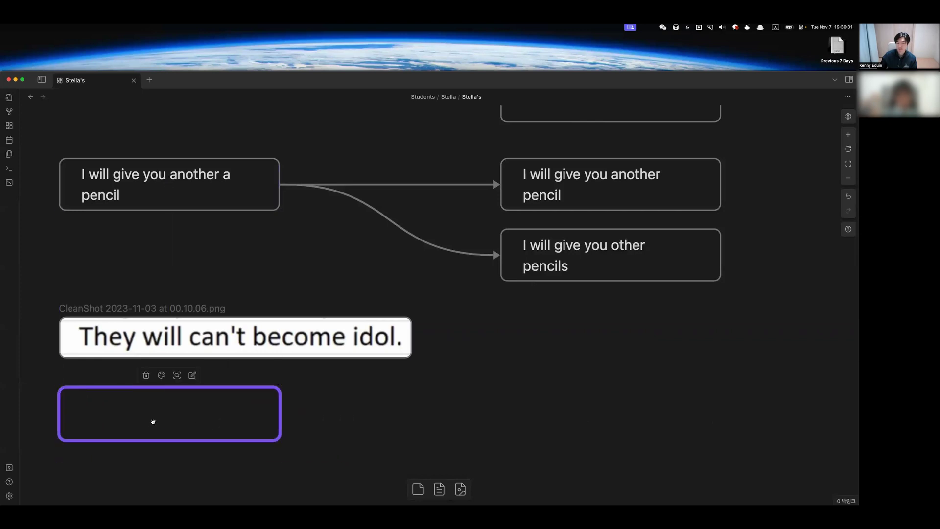
pyautogui.doubleClick(251, 411)
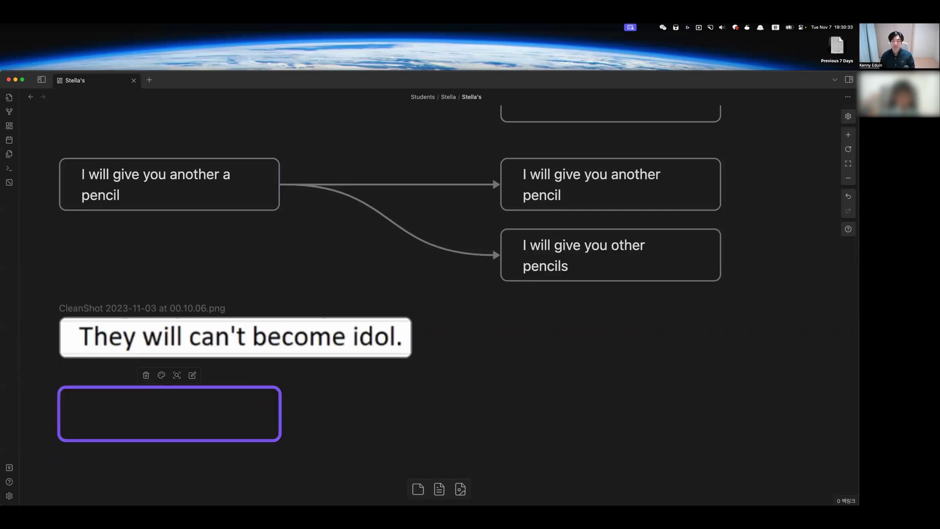
pyautogui.write('그들은 앙')
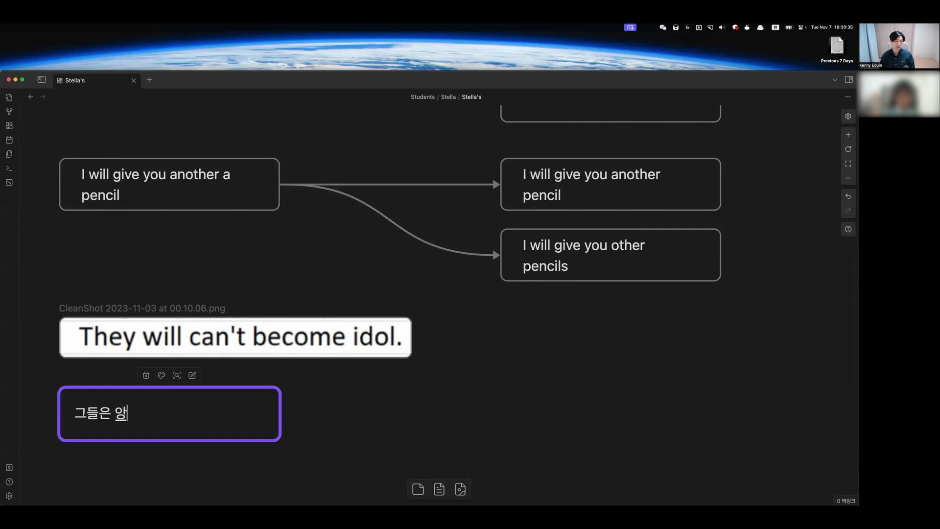
pyautogui.press('BackSpace')
pyautogui.write('아이돌이 될 수 없')
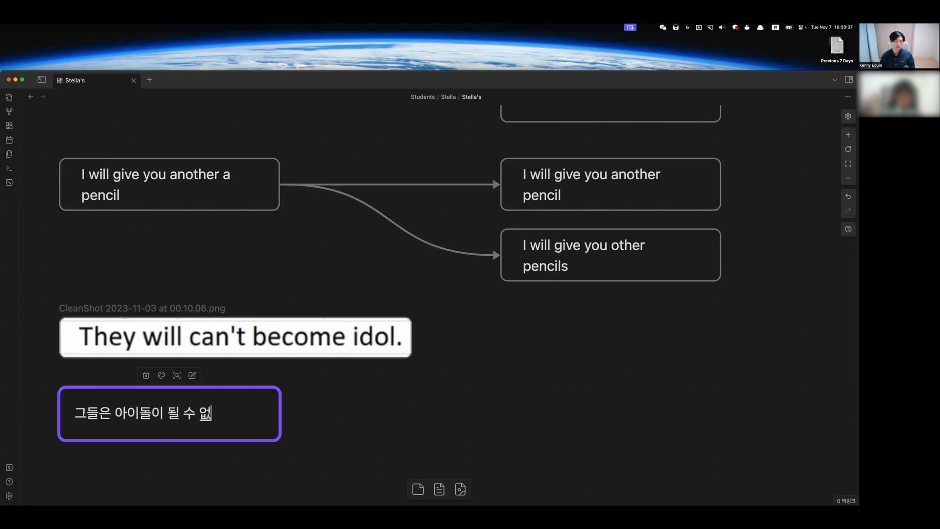
pyautogui.write('을 것이다')
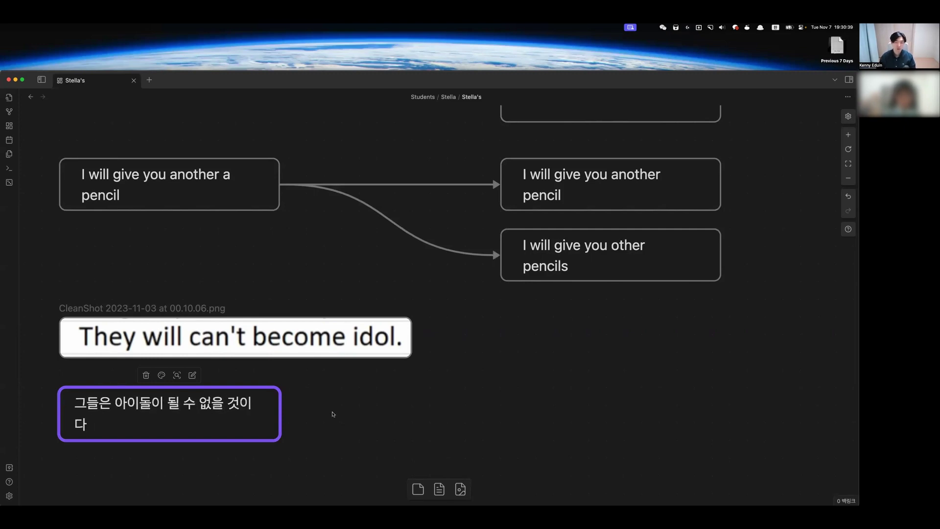
# - Add a card reading "they wouldn't become idol" to the right of the "그들은 아이돌이 될 수 없을 것이다" card, aligned with its top edge
pyautogui.click(332, 414)
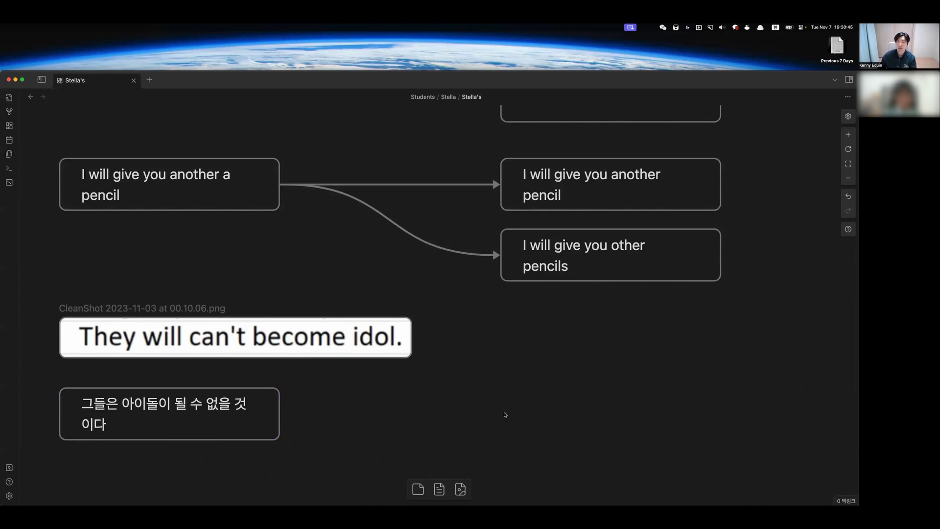
pyautogui.doubleClick(505, 414)
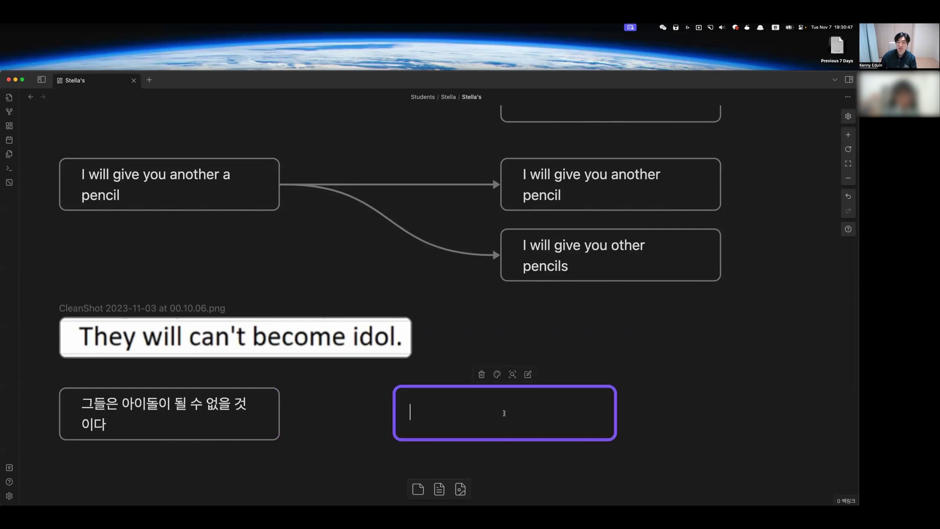
pyautogui.click(562, 464)
pyautogui.moveTo(521, 409); pyautogui.dragTo(521, 408)
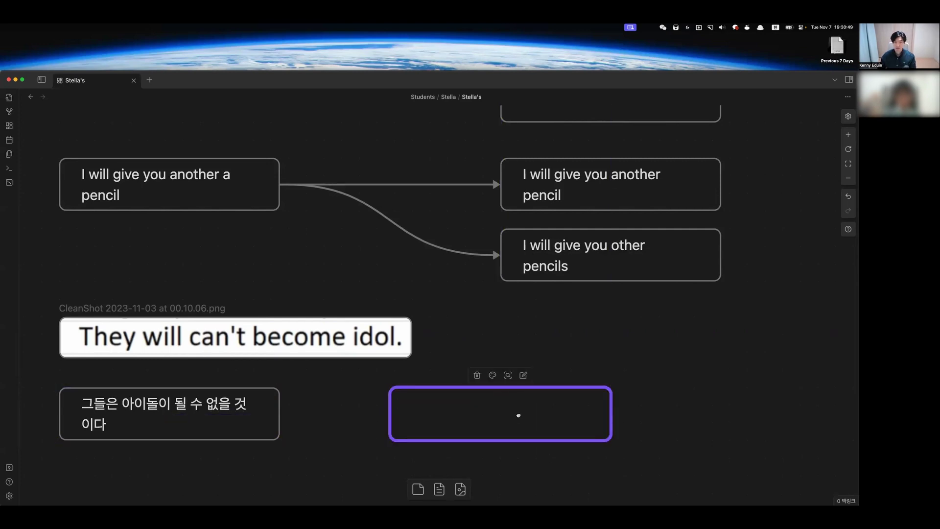
pyautogui.doubleClick(518, 413)
pyautogui.write('they')
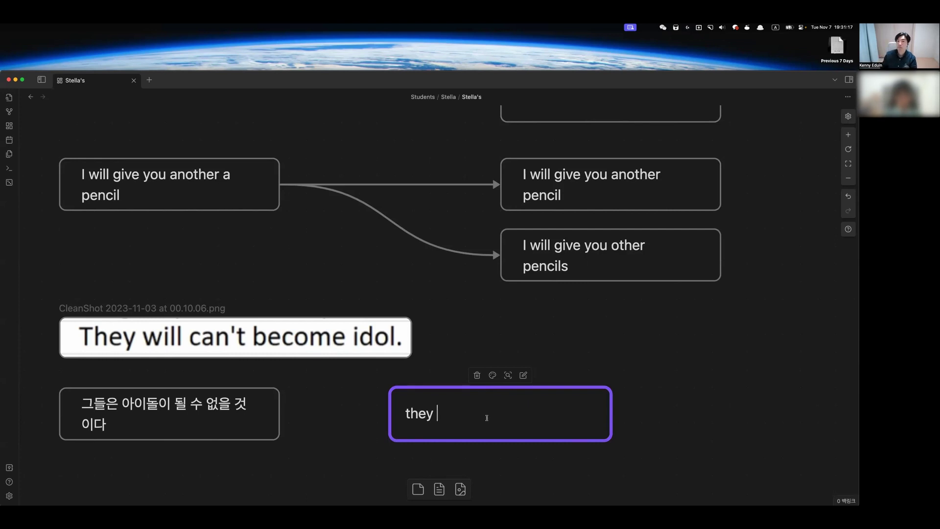
pyautogui.write("wouldn't")
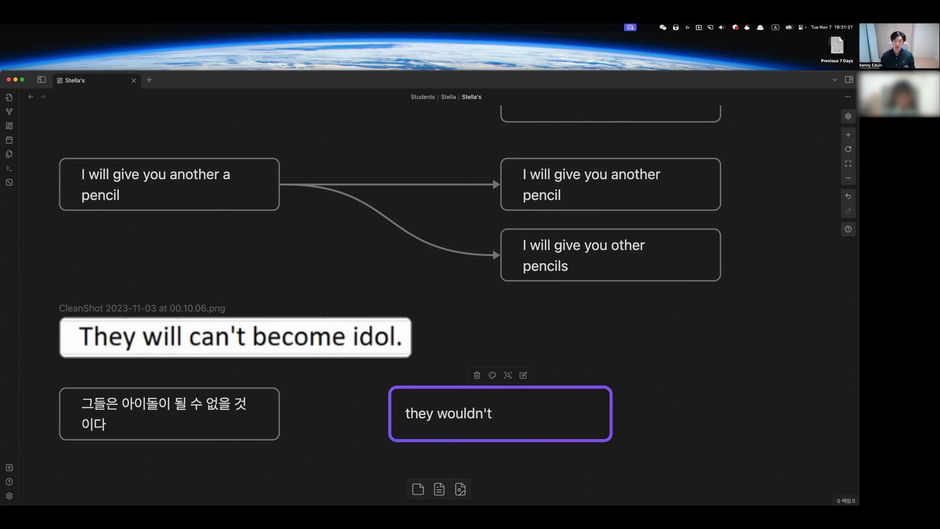
pyautogui.press('BackSpace')
pyautogui.write('become idol')
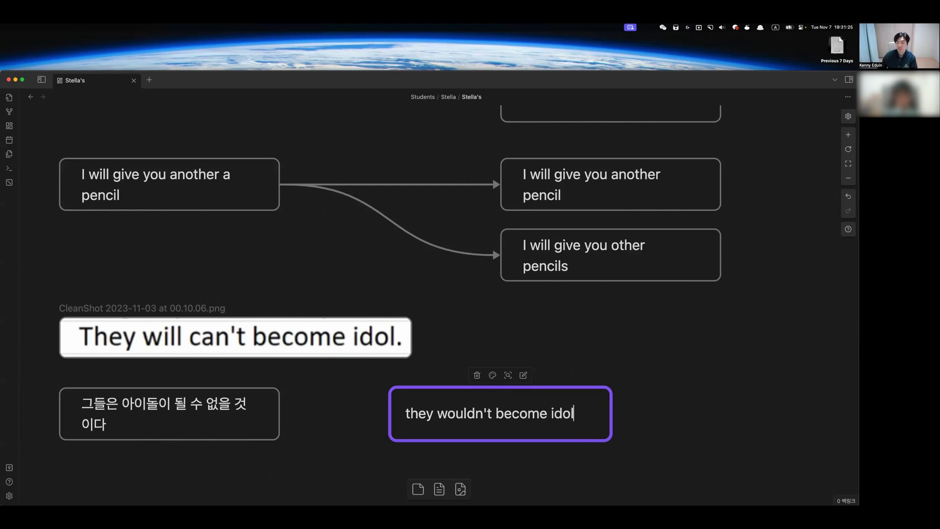
pyautogui.click(677, 389)
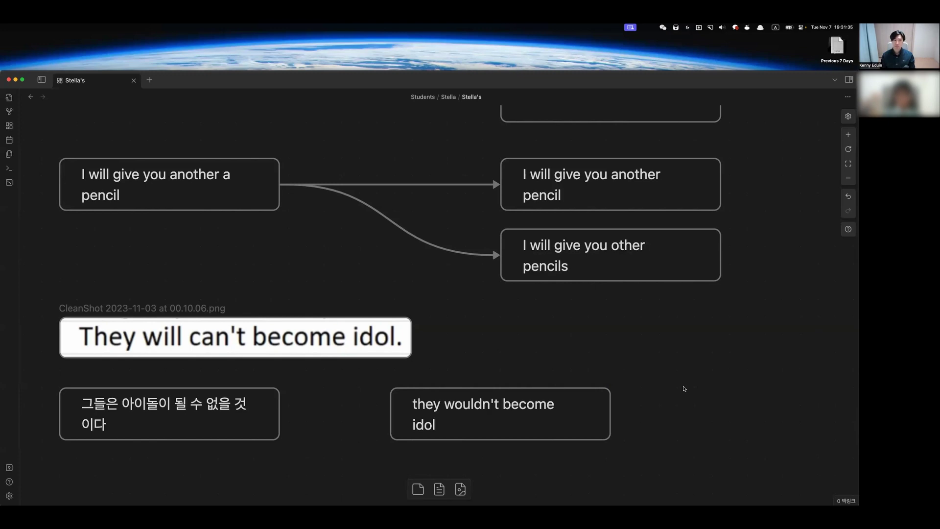
# - Switch to Anki's new note window and fill the Front with "would" followed by a voice recording
pyautogui.press('super+space')
pyautogui.write('a')
pyautogui.press('Return')
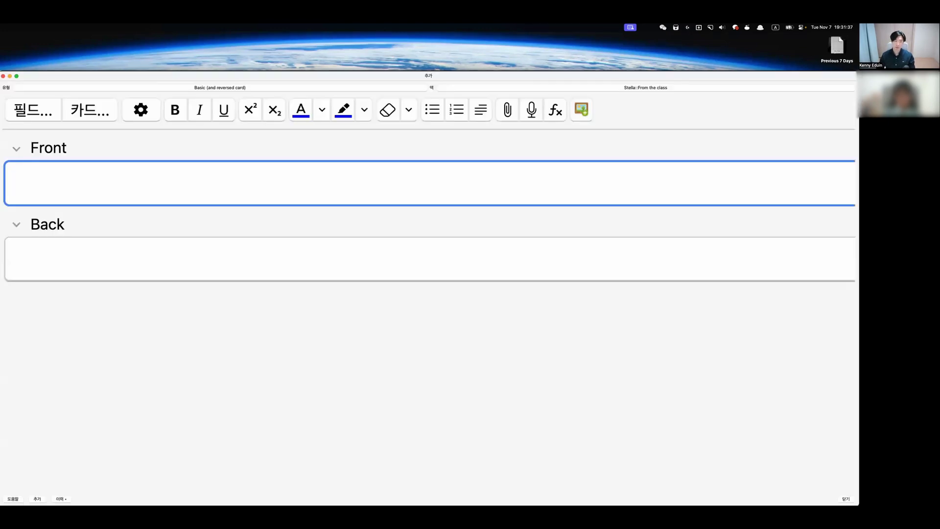
pyautogui.write('would')
pyautogui.press('F5')
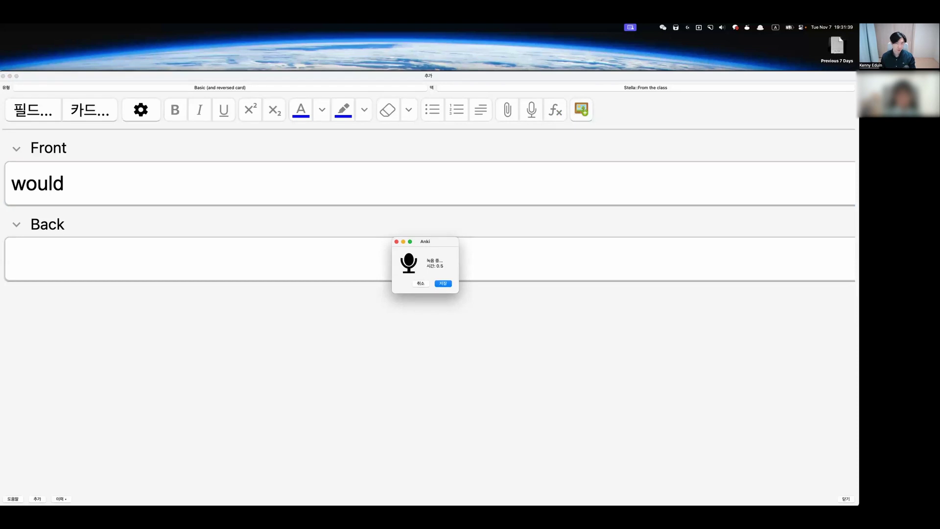
pyautogui.press('Return')
# - Fill the note's Back with "~할 의향이 있다"
pyautogui.press('Tab')
pyautogui.write('~')
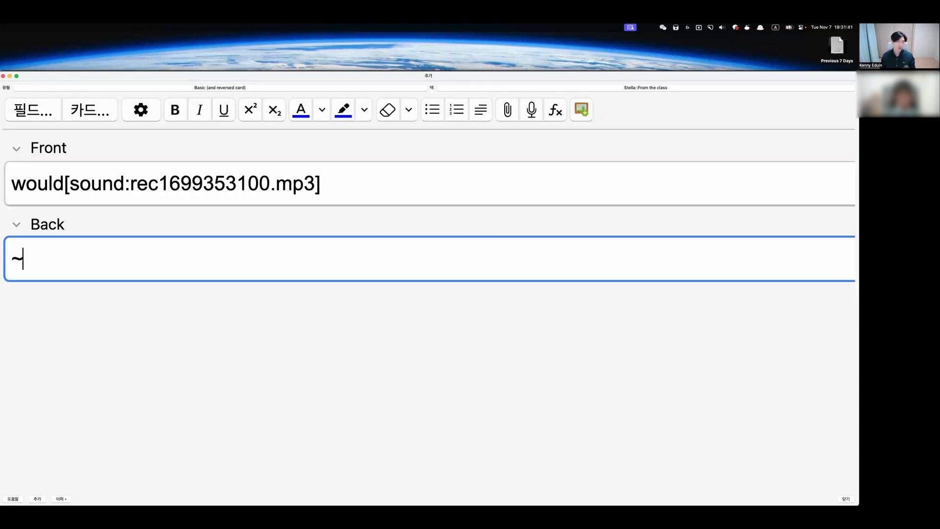
pyautogui.press('capslock')
pyautogui.write('하ㄹ 의향이 있다')
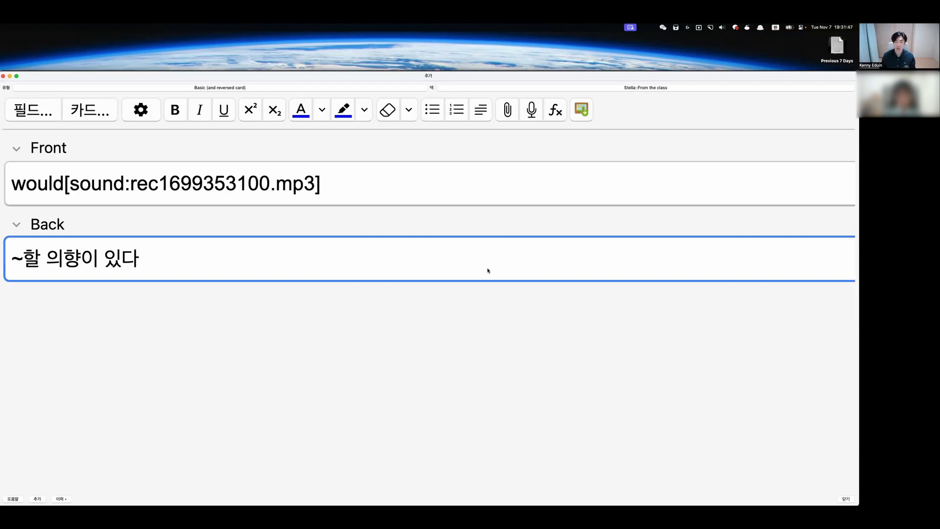
# - Return to the Obsidian canvas and add the line "그들은 아이돌이 될 의향이 없다" below the text in the "they wouldn't become idol" card
pyautogui.press('super+Tab')
pyautogui.click(488, 417)
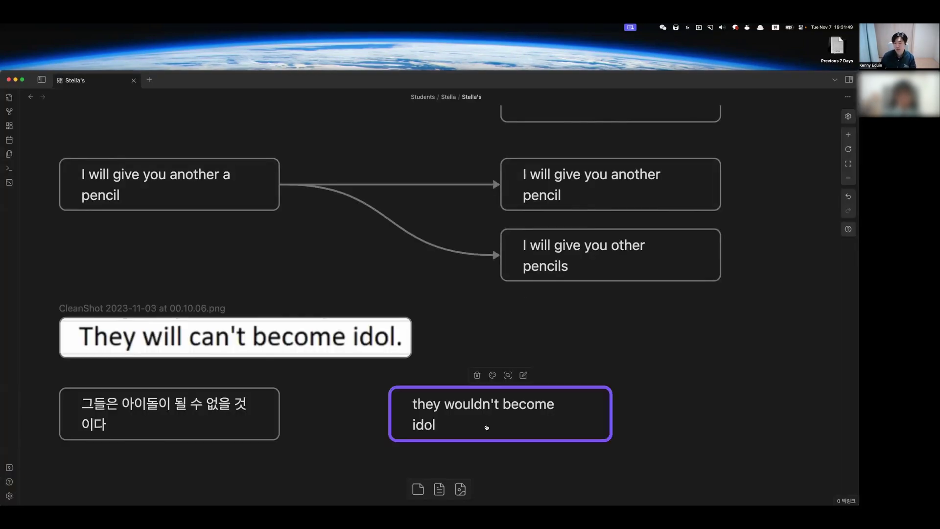
pyautogui.doubleClick(550, 424)
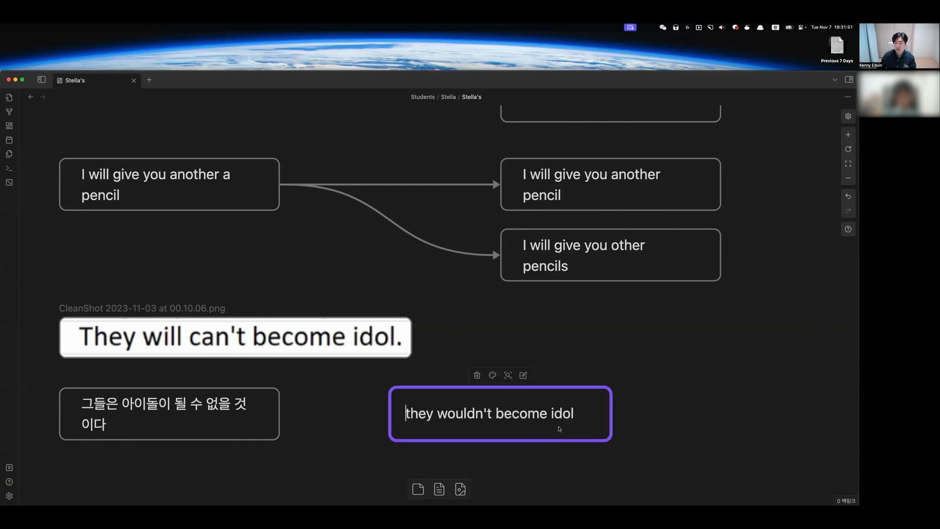
pyautogui.press('Return')
pyautogui.write('ㄴ')
pyautogui.press('BackSpace')
pyautogui.write('그들은 아이')
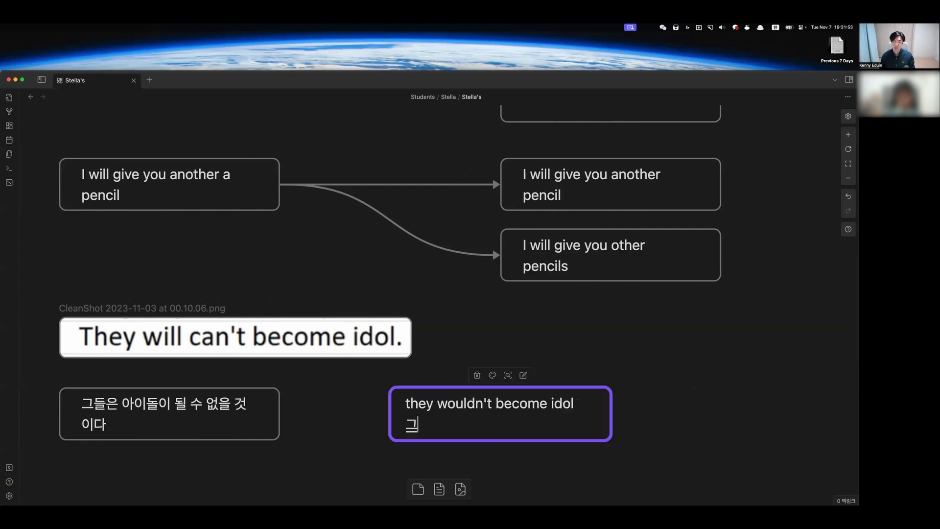
pyautogui.write('돌이 될 의향이 없')
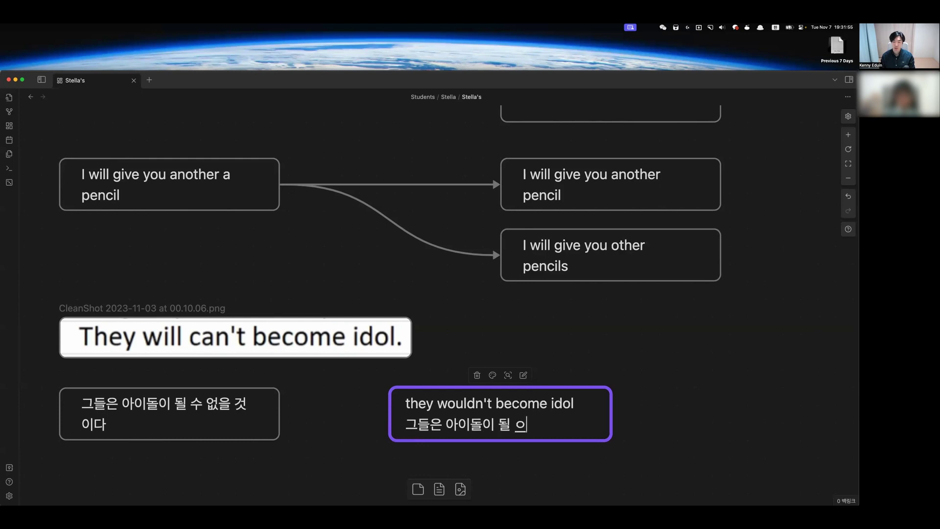
pyautogui.write('다')
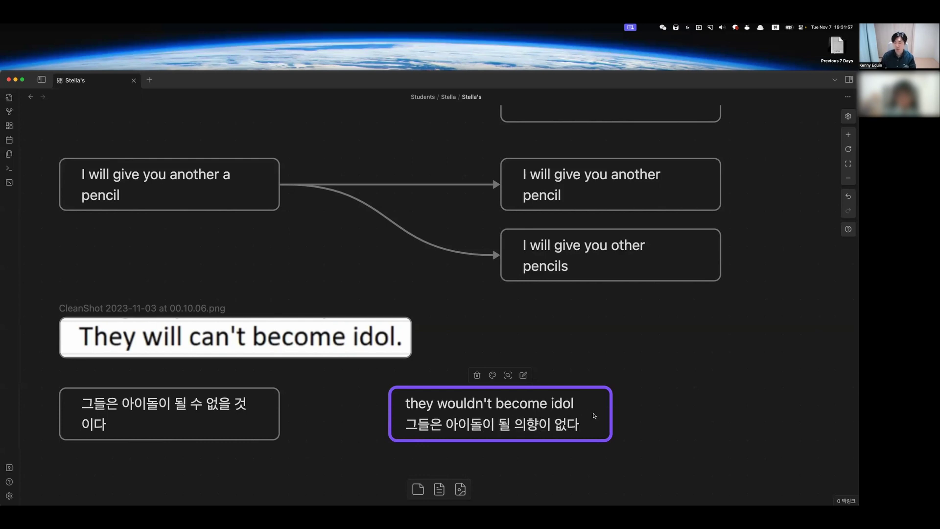
# - Extend the "they wouldn't become idol" card downward to fit all its text and move it closer to the Korean card on its left
pyautogui.click(588, 443)
pyautogui.moveTo(587, 438); pyautogui.dragTo(580, 487)
pyautogui.click(654, 446)
pyautogui.moveTo(567, 438); pyautogui.dragTo(511, 435)
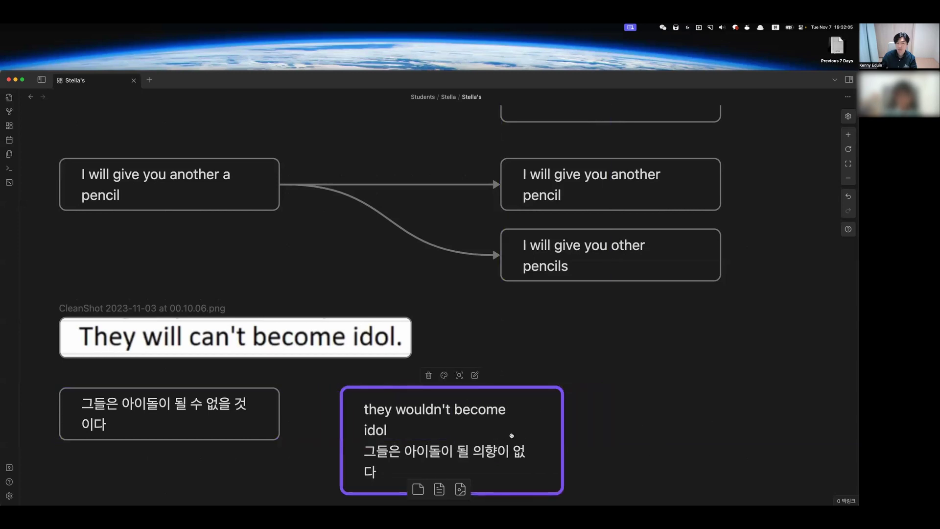
pyautogui.click(608, 447)
pyautogui.hscroll(2, 608, 446)
pyautogui.scroll(-3, 608, 447)
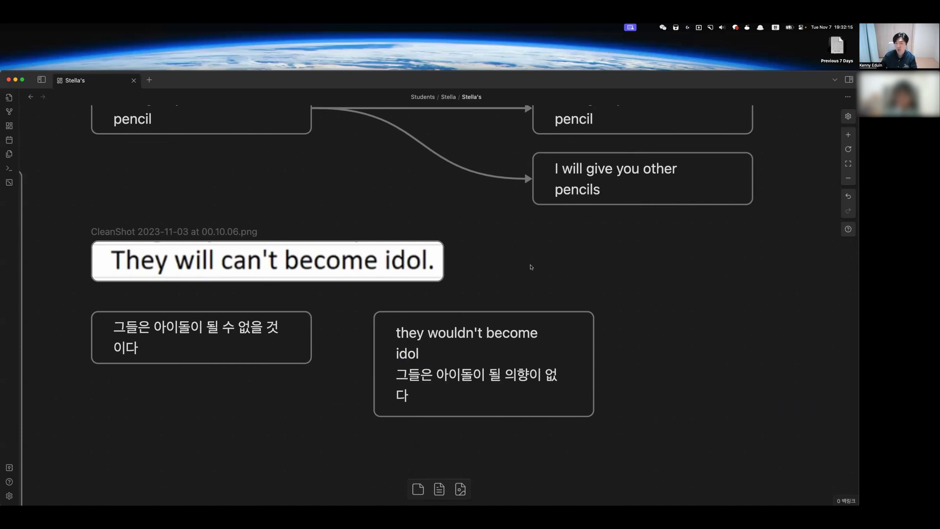
pyautogui.moveTo(487, 374); pyautogui.dragTo(468, 374)
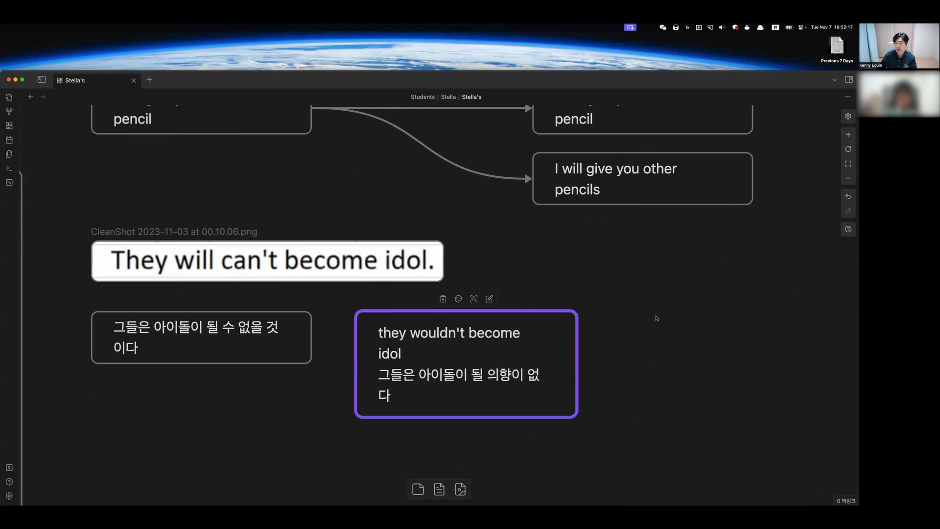
pyautogui.click(690, 333)
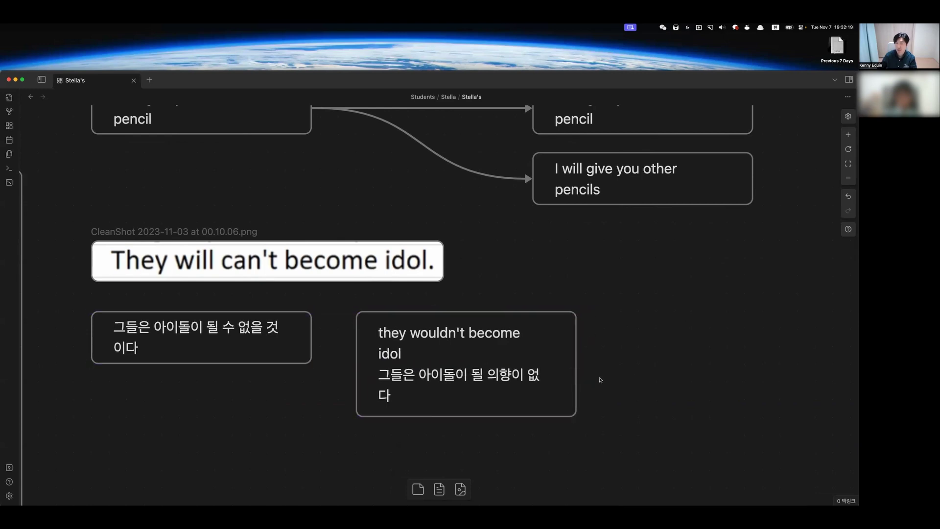
# - Add a card reading "can = be able to" below the "they wouldn't become idol" card, aligned with its left edge
pyautogui.scroll(-2, 438, 465)
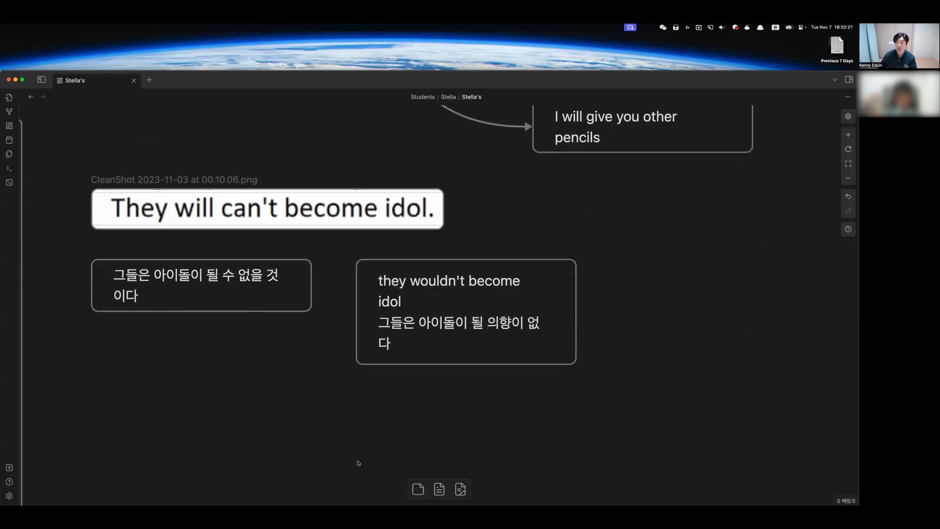
pyautogui.doubleClick(335, 426)
pyautogui.moveTo(328, 431); pyautogui.dragTo(500, 419)
pyautogui.doubleClick(495, 432)
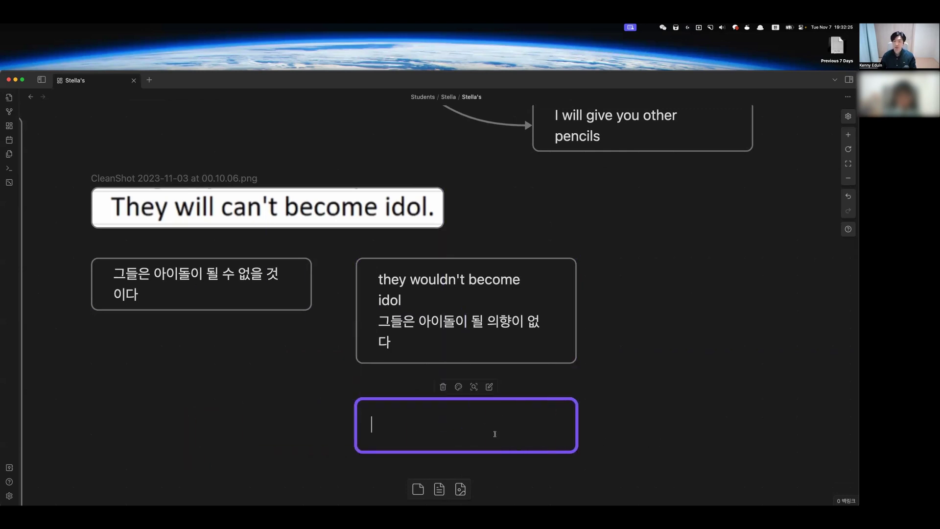
pyautogui.write('ㅊ뭐')
pyautogui.press('BackSpace')
pyautogui.press('BackSpace')
pyautogui.press('capslock')
pyautogui.write('can ')
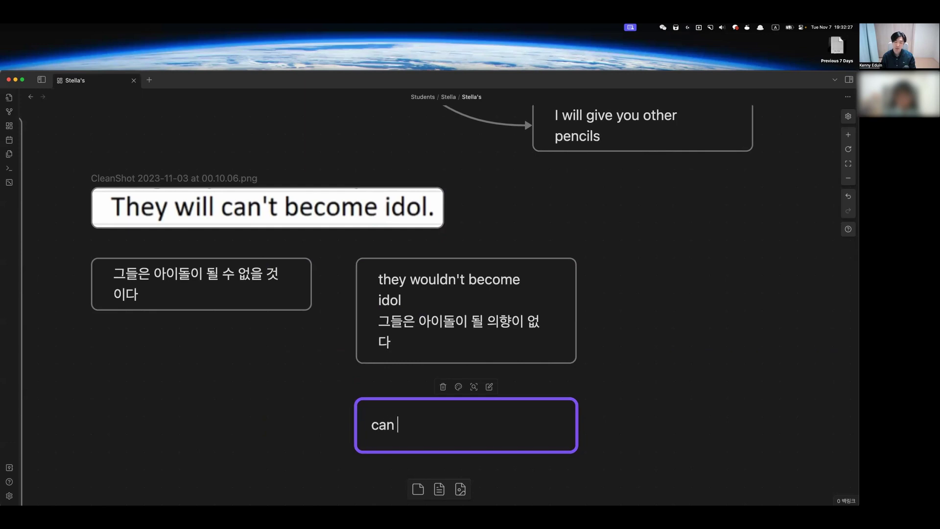
pyautogui.write('= be able to')
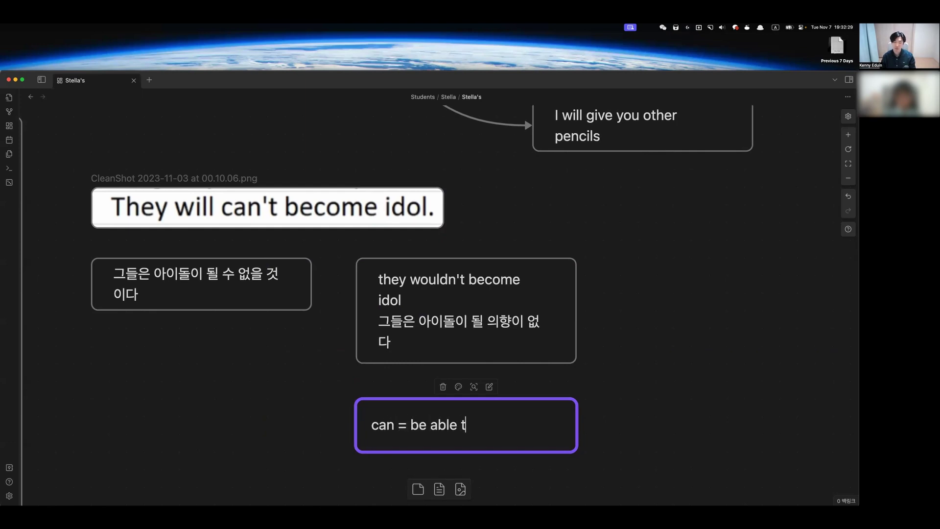
pyautogui.click(616, 368)
# - Highlight "be able to" in the "can = be able to" card to point it out, without changing the text
pyautogui.click(535, 424)
pyautogui.doubleClick(486, 422)
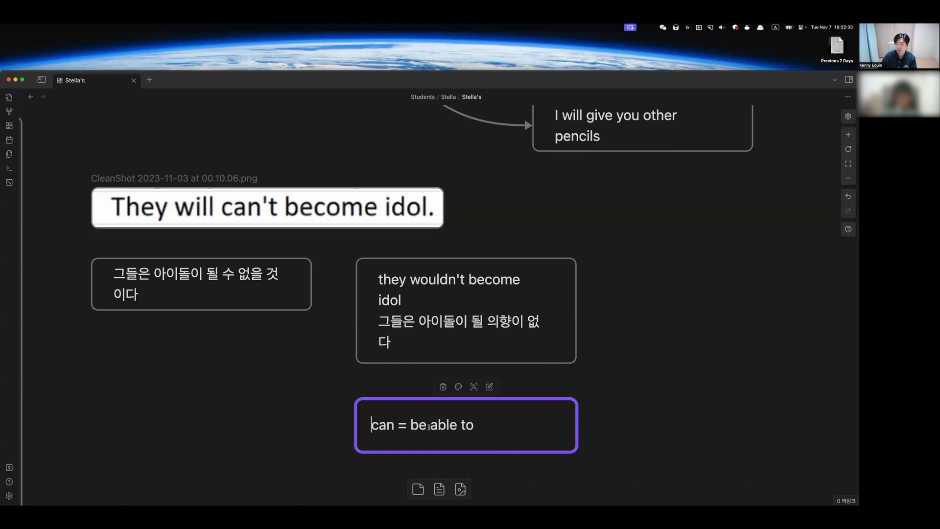
pyautogui.moveTo(411, 424); pyautogui.dragTo(485, 421)
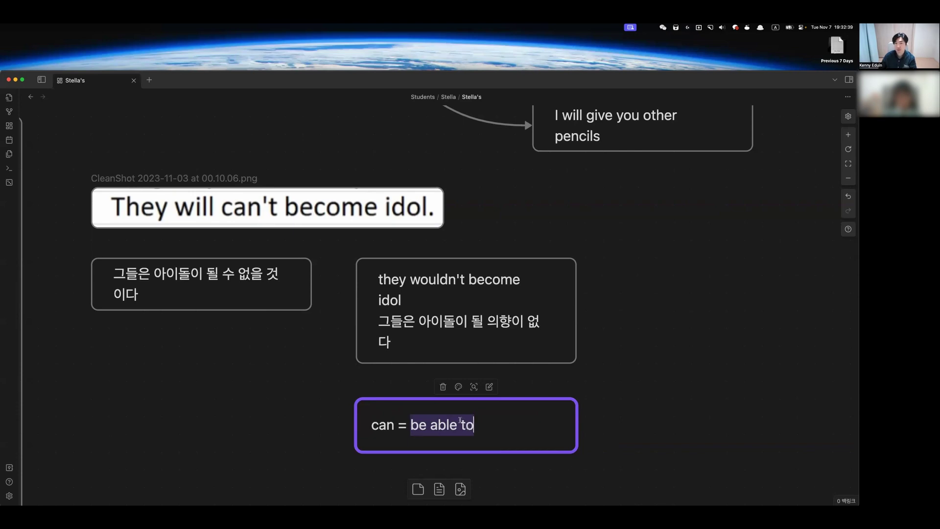
pyautogui.click(526, 305)
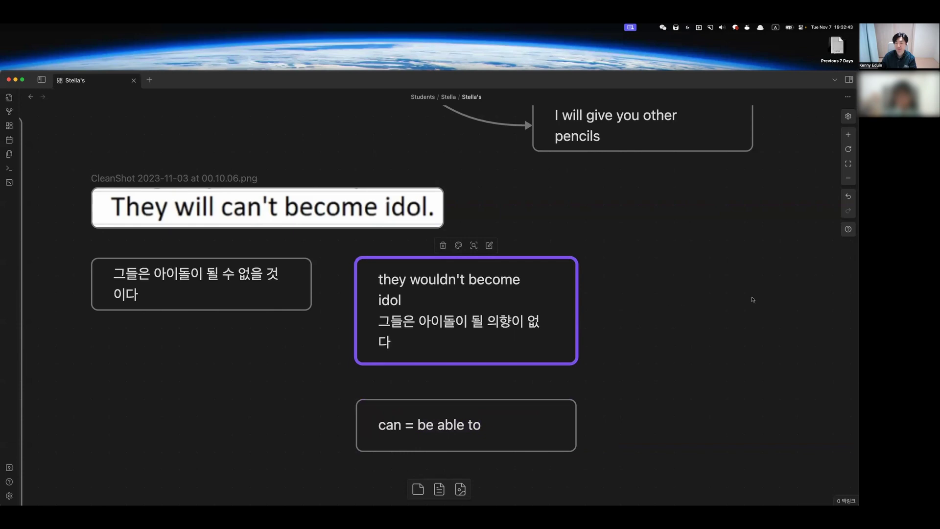
# - Add a card reading "they might not be able to become idol" to the right of the "they wouldn't become idol" card, aligned with its top edge
pyautogui.doubleClick(665, 306)
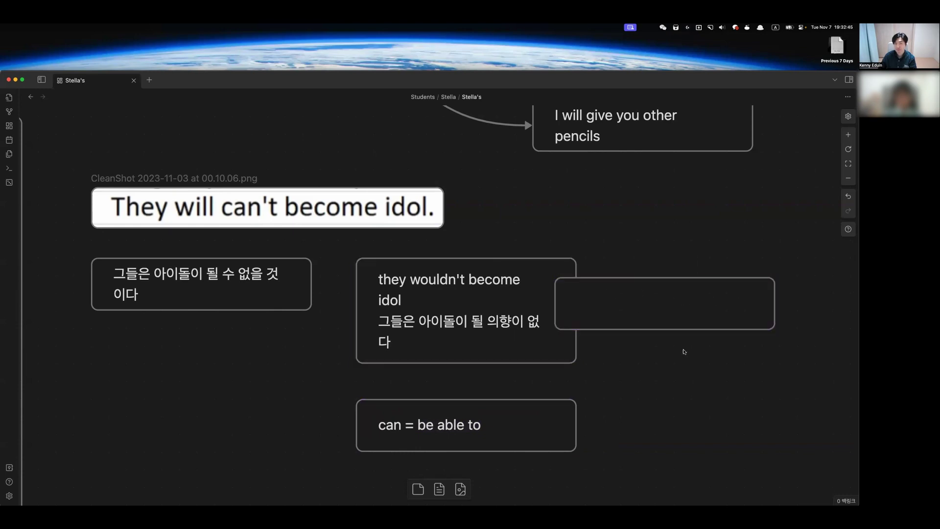
pyautogui.moveTo(648, 311); pyautogui.dragTo(712, 292)
pyautogui.click(685, 392)
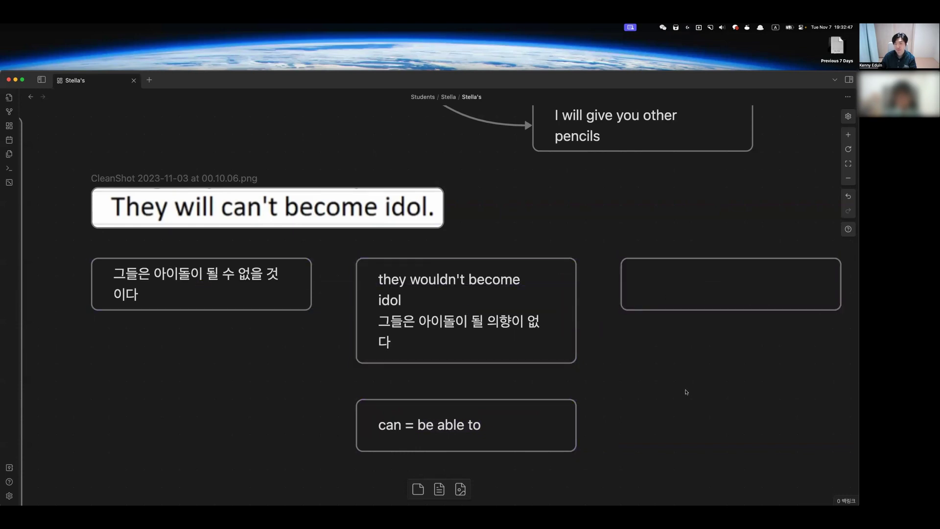
pyautogui.click(680, 302)
pyautogui.hscroll(3, 635, 315)
pyautogui.hscroll(-2, 634, 316)
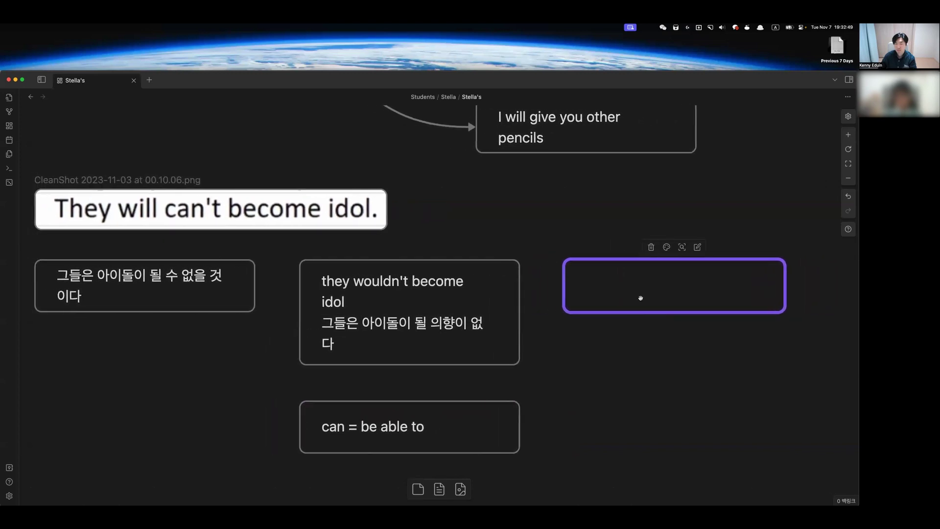
pyautogui.doubleClick(639, 297)
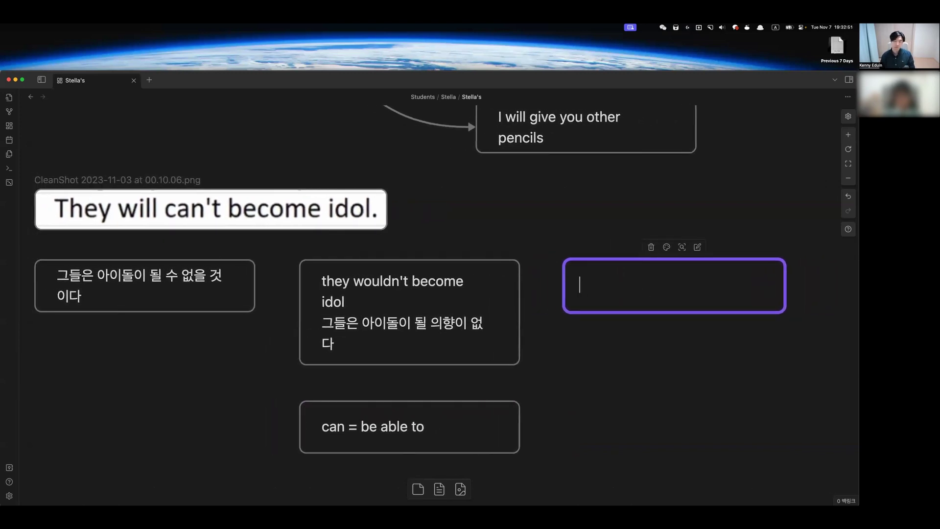
pyautogui.write('they might not be able s')
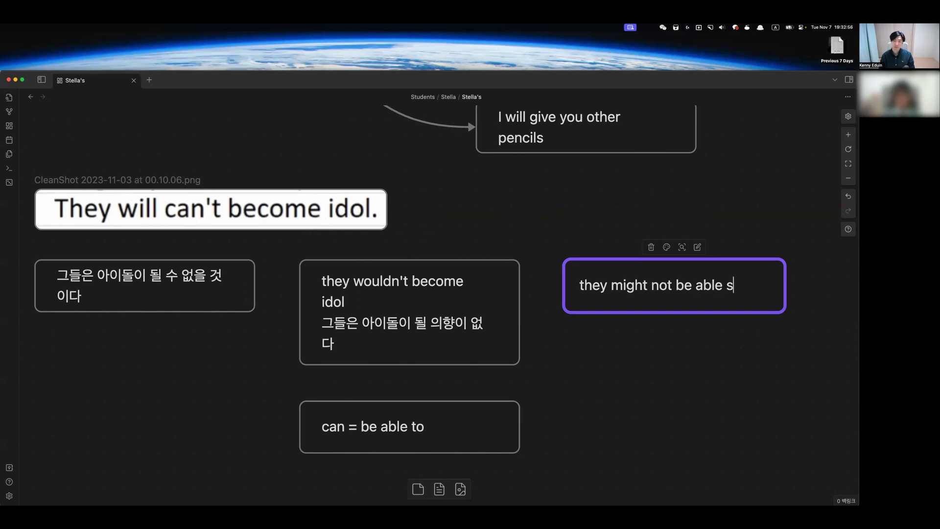
pyautogui.press('BackSpace')
pyautogui.write('to become')
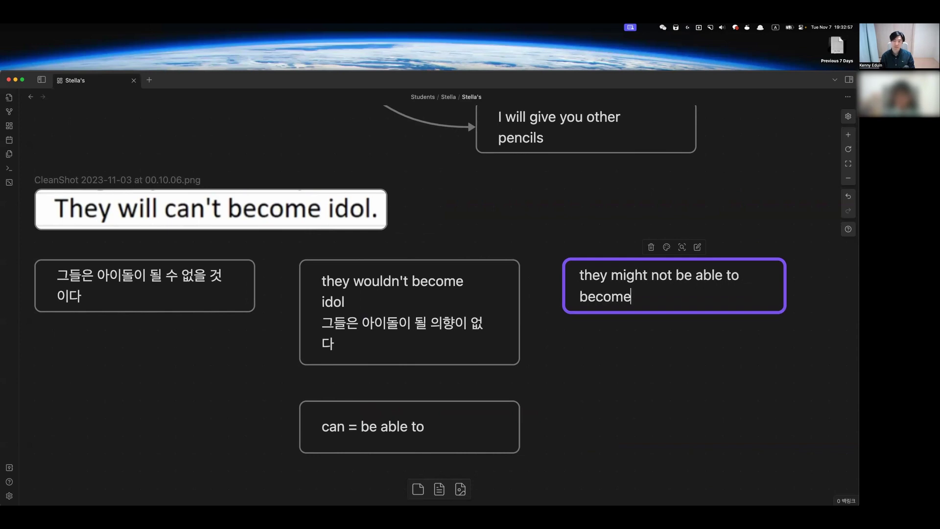
pyautogui.write(' idol')
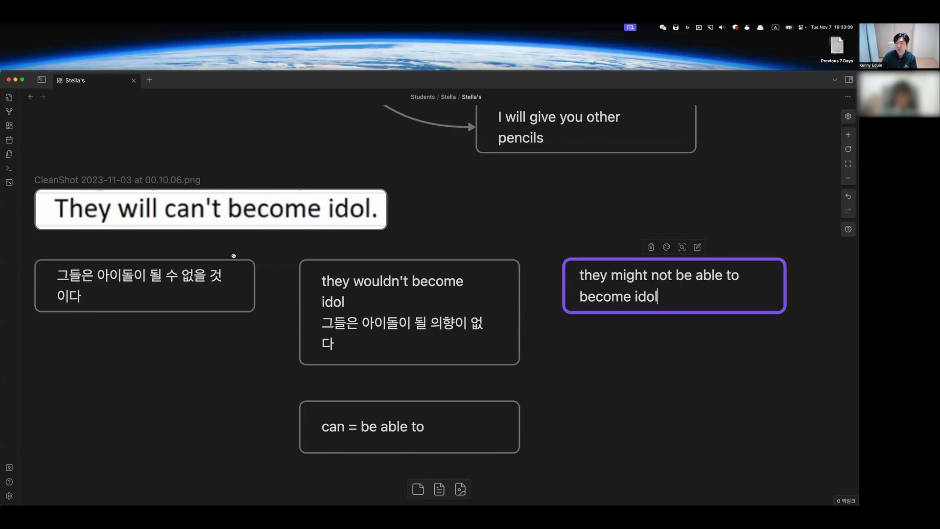
pyautogui.click(144, 223)
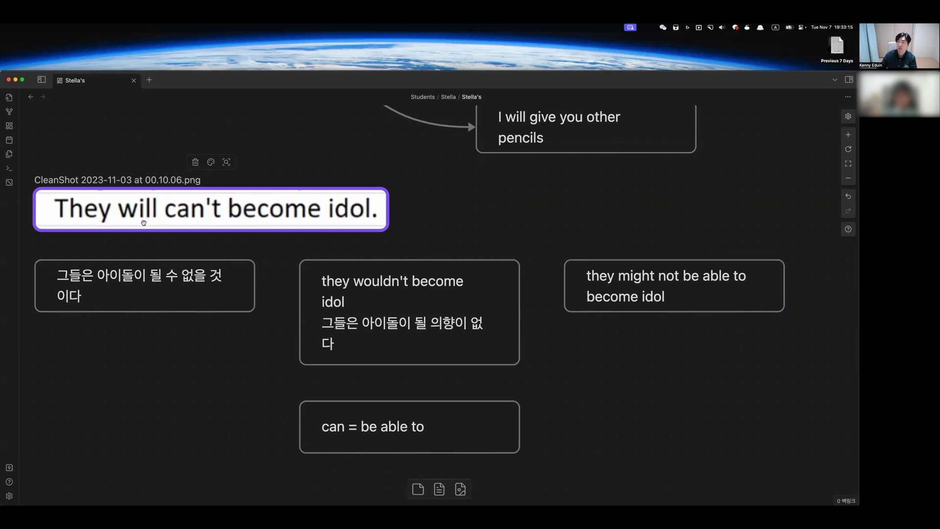
# - Replace "might" with "will" in the rightmost card so it reads "they will not be able to become idol"
pyautogui.click(639, 278)
pyautogui.click(635, 275)
pyautogui.doubleClick(635, 276)
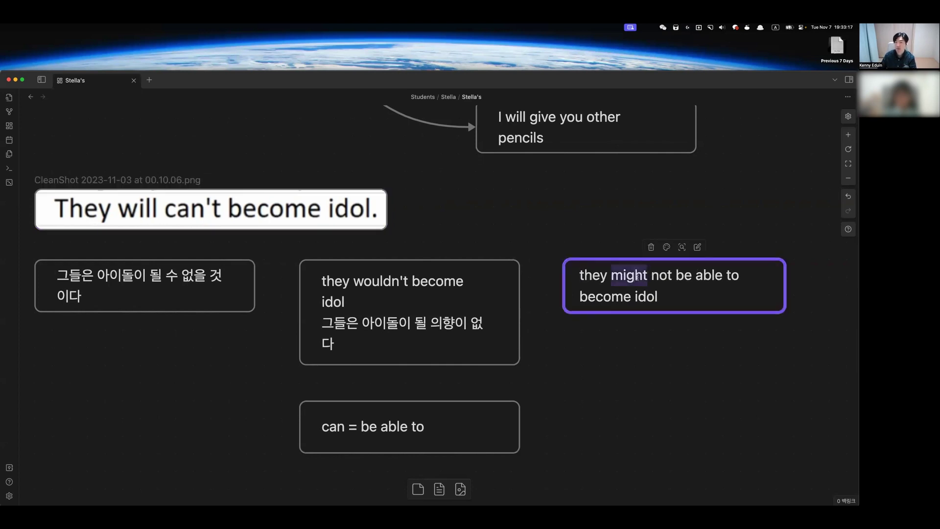
pyautogui.write('will')
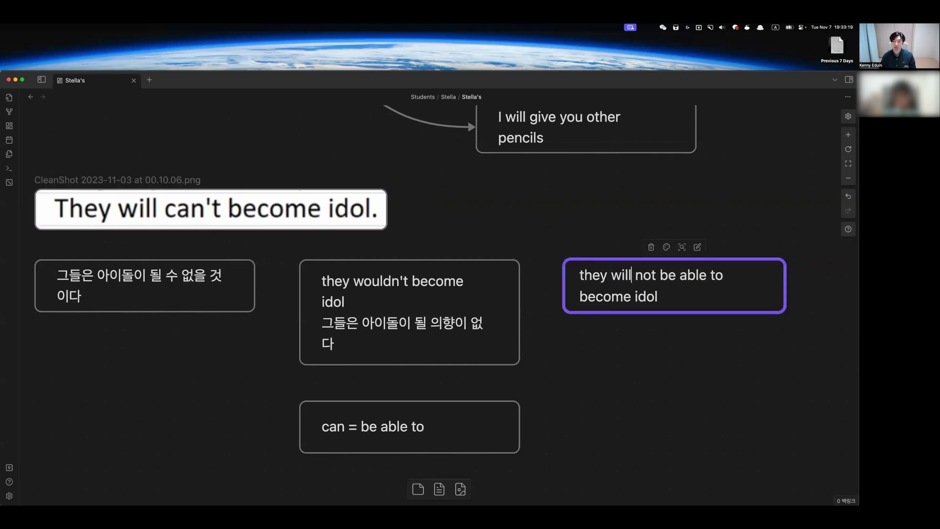
pyautogui.doubleClick(720, 298)
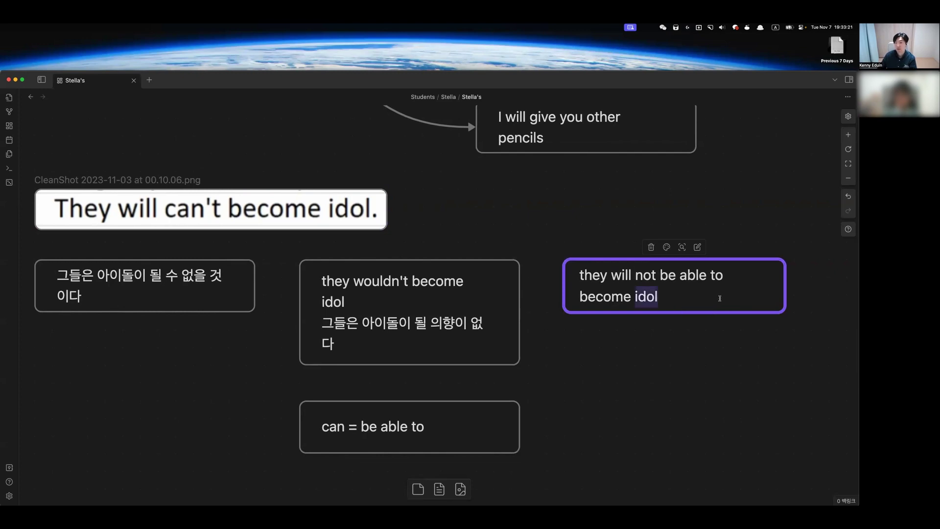
pyautogui.click(721, 296)
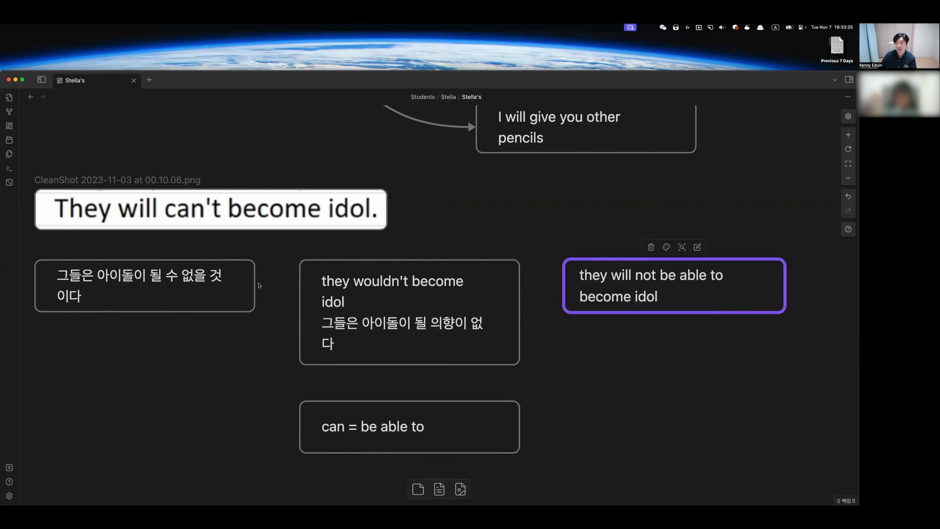
# - Connect the Korean card and the "can = be able to" card to the "they wouldn't become idol" card, and that card to "they will not be able to become idol"
pyautogui.moveTo(260, 285)
pyautogui.mouseDown()
pyautogui.moveTo(282, 275)
pyautogui.moveTo(377, 317)
pyautogui.mouseUp()
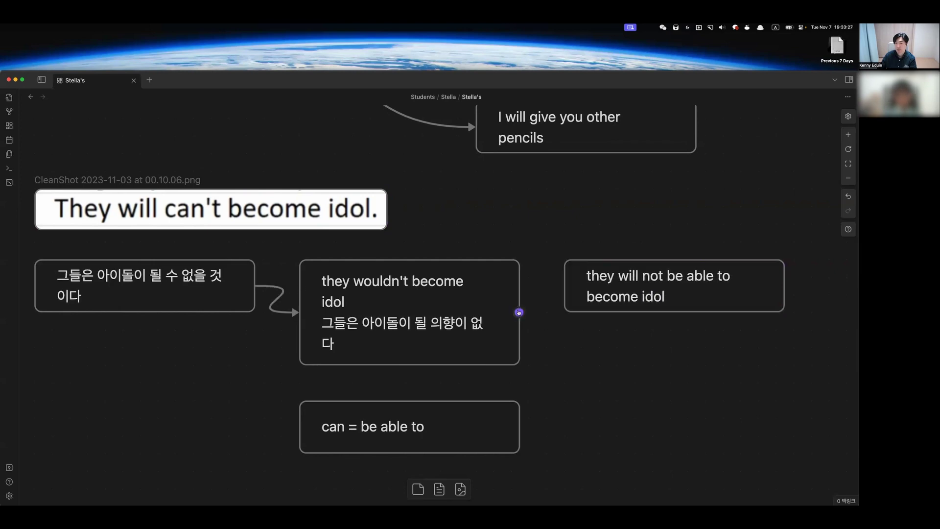
pyautogui.moveTo(409, 400); pyautogui.dragTo(410, 366)
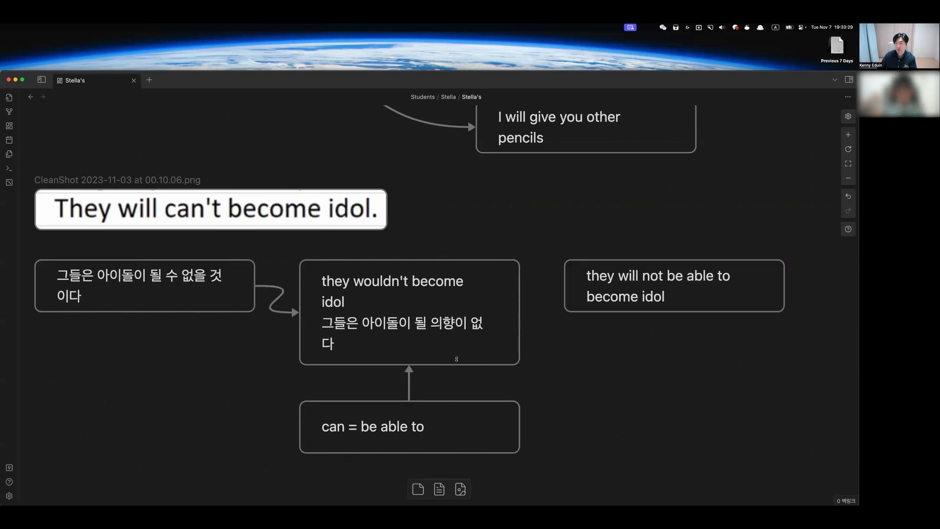
pyautogui.moveTo(519, 323); pyautogui.dragTo(587, 293)
pyautogui.click(659, 314)
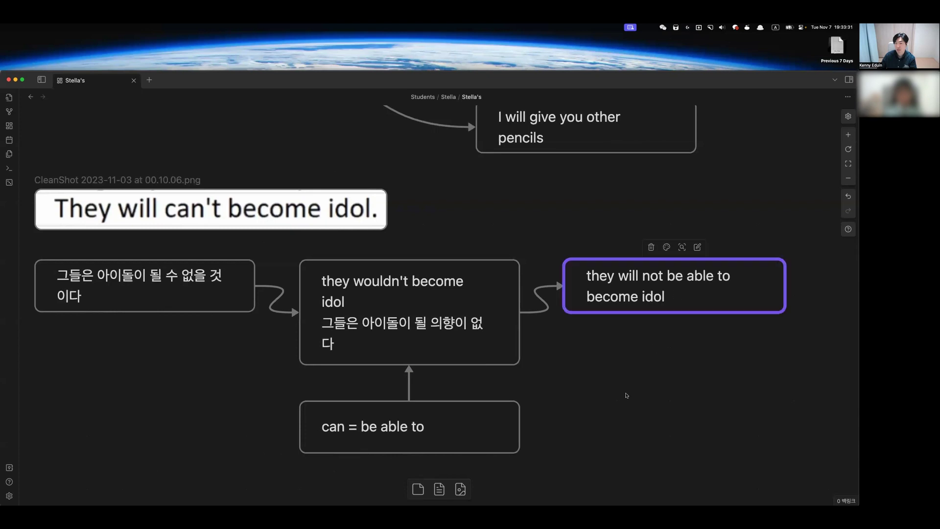
# - Move the Korean card and the "they will not be able to become idol" card down to centre them vertically on the middle card, straightening their arrows
pyautogui.moveTo(150, 297); pyautogui.dragTo(148, 323)
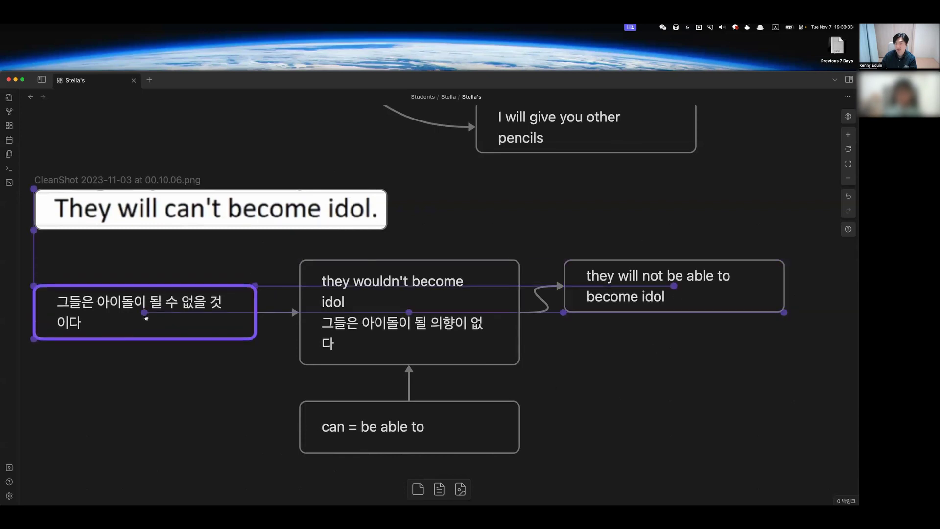
pyautogui.moveTo(656, 285); pyautogui.dragTo(655, 312)
pyautogui.click(670, 422)
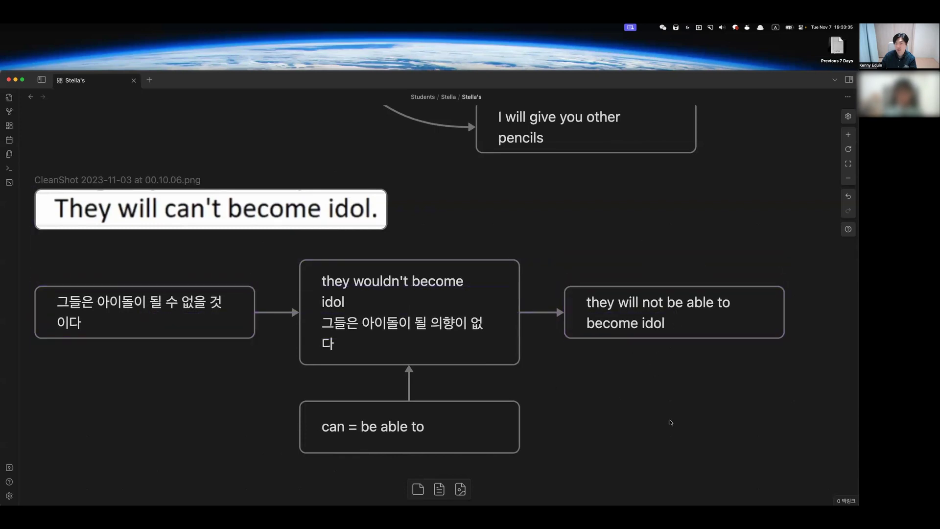
pyautogui.click(480, 333)
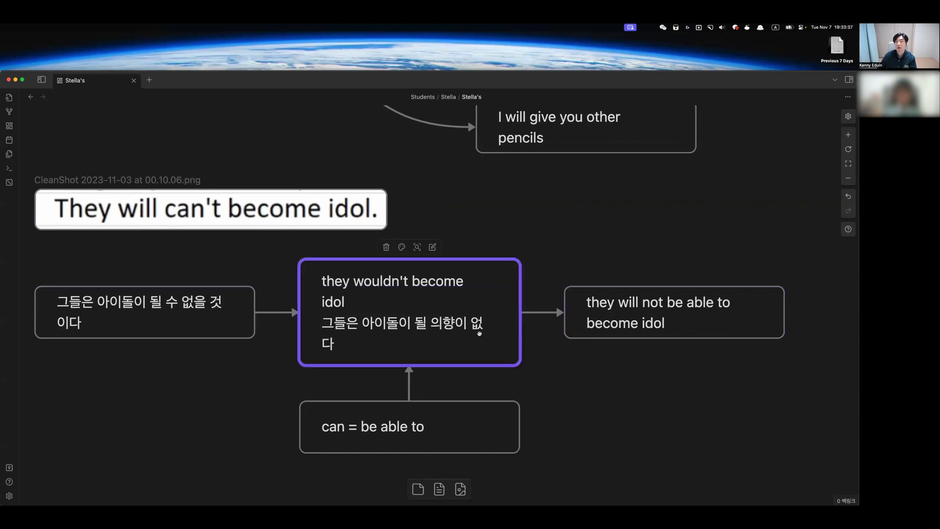
pyautogui.click(645, 323)
pyautogui.click(516, 323)
pyautogui.click(436, 414)
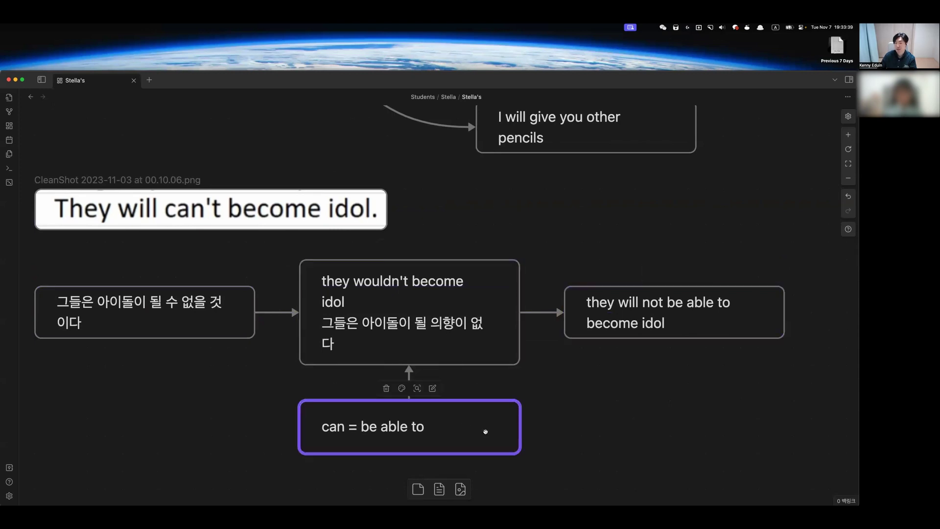
# - Add a card reading "must = should =" just below the "can = be able to" card
pyautogui.scroll(-4, 485, 431)
pyautogui.doubleClick(334, 408)
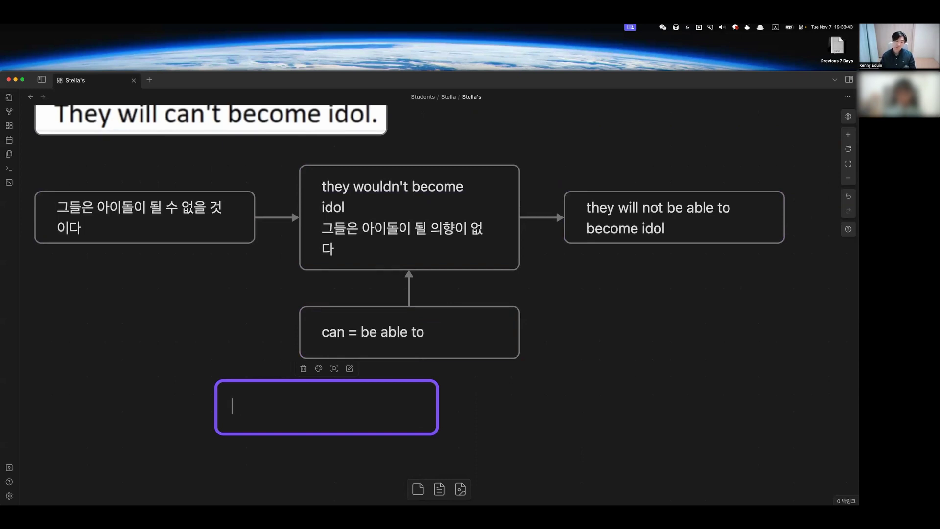
pyautogui.write('must = should = s')
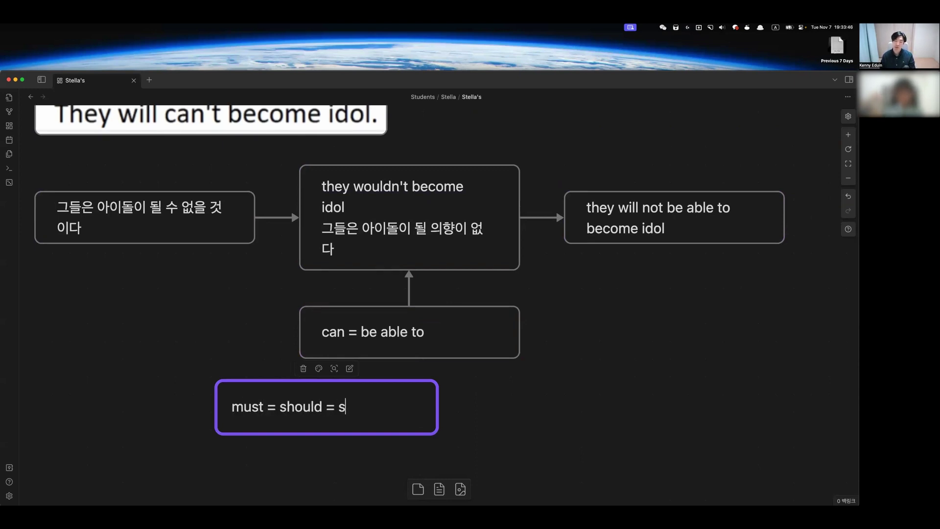
pyautogui.press('BackSpace')
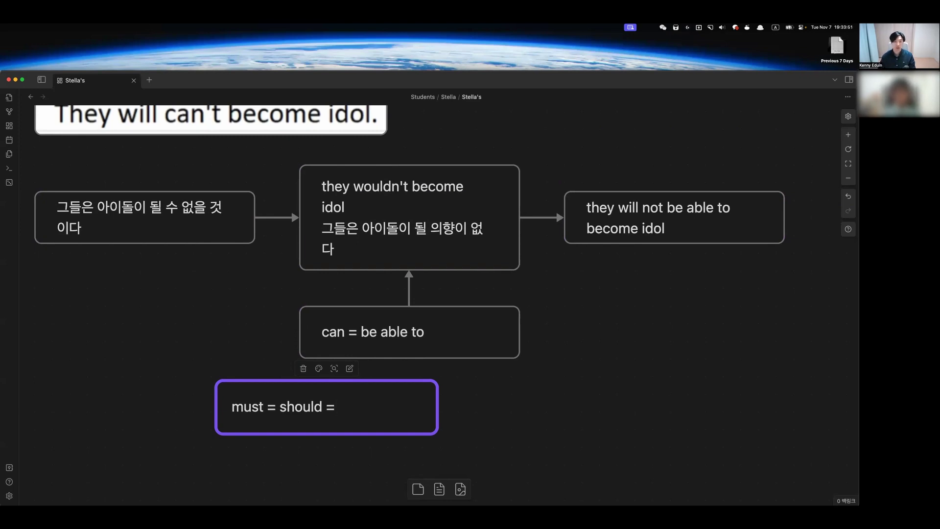
pyautogui.click(592, 422)
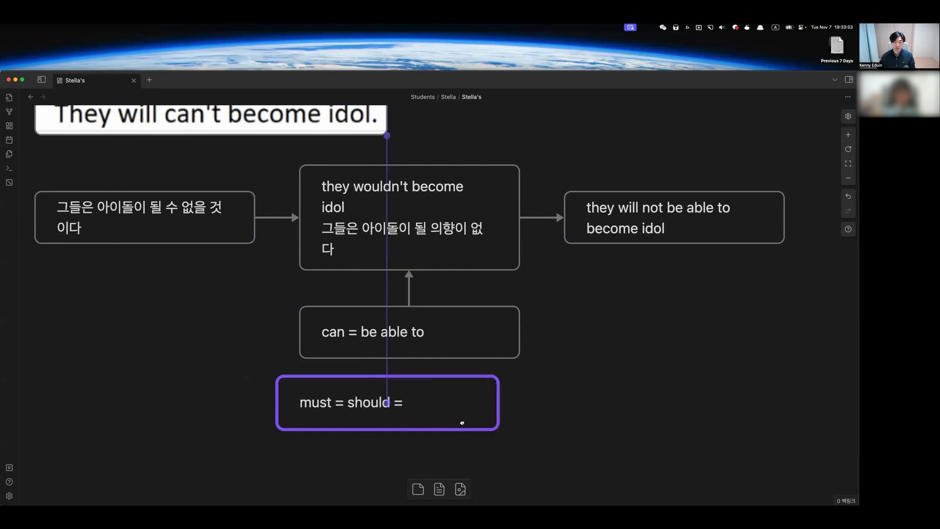